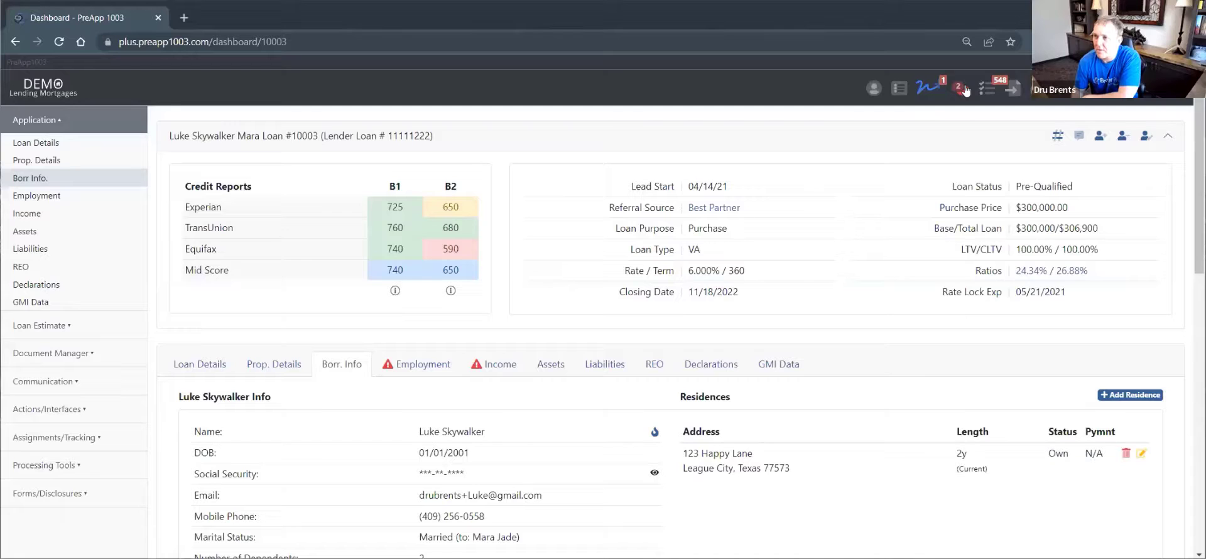
Open the active pipeline and look over its overview charts and loan stage sections
click(900, 88)
click(864, 117)
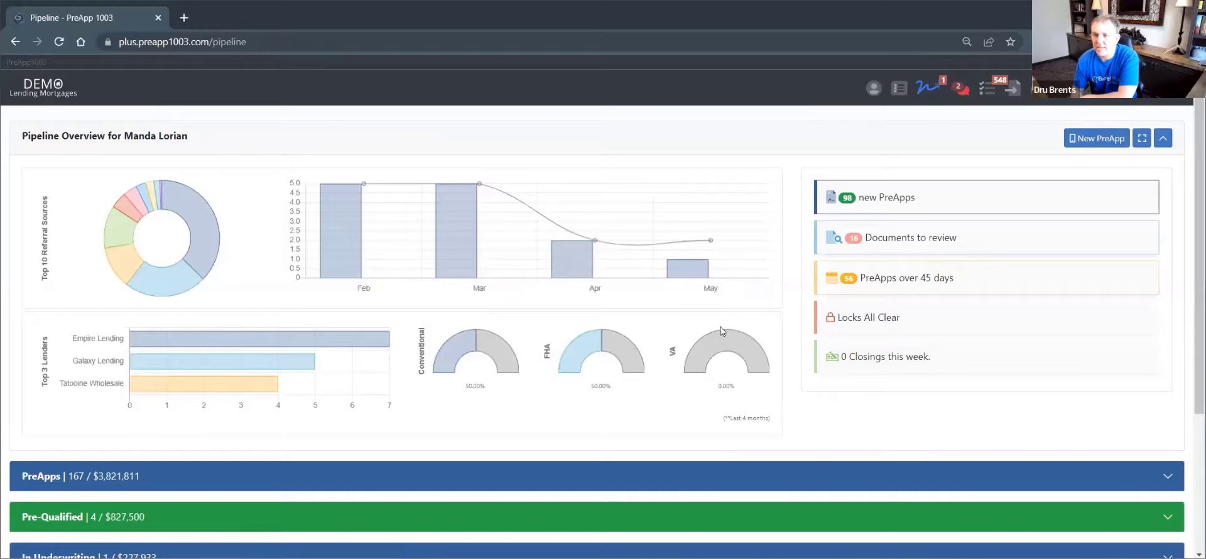
scroll(727, 321, down, 3)
scroll(727, 321, up, 3)
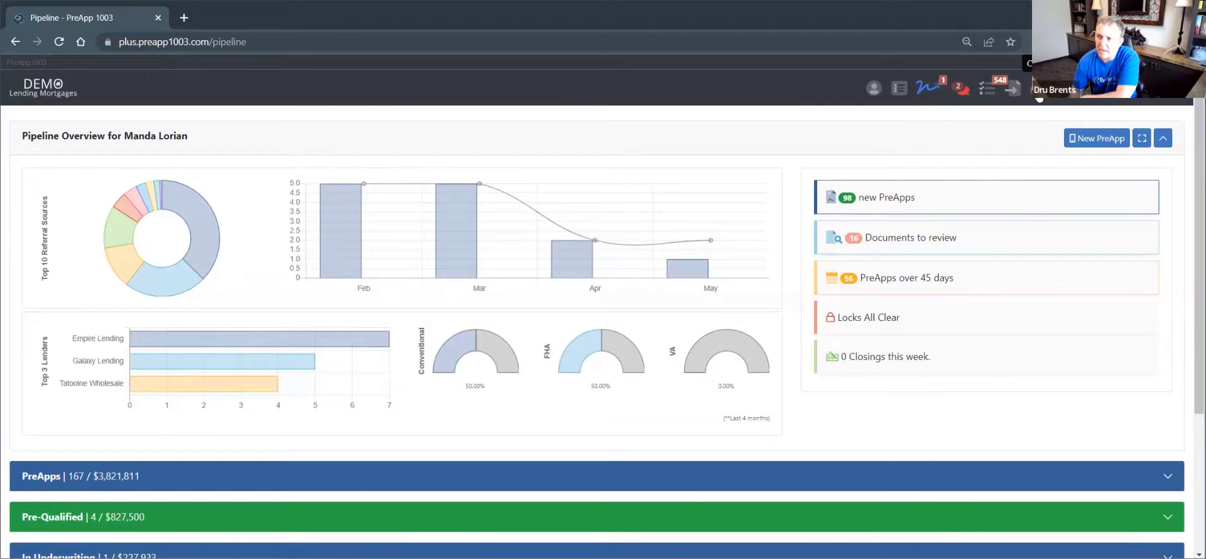
Open the Utilities page of the new CRM section and open the System Default CRM signature for editing
click(1039, 98)
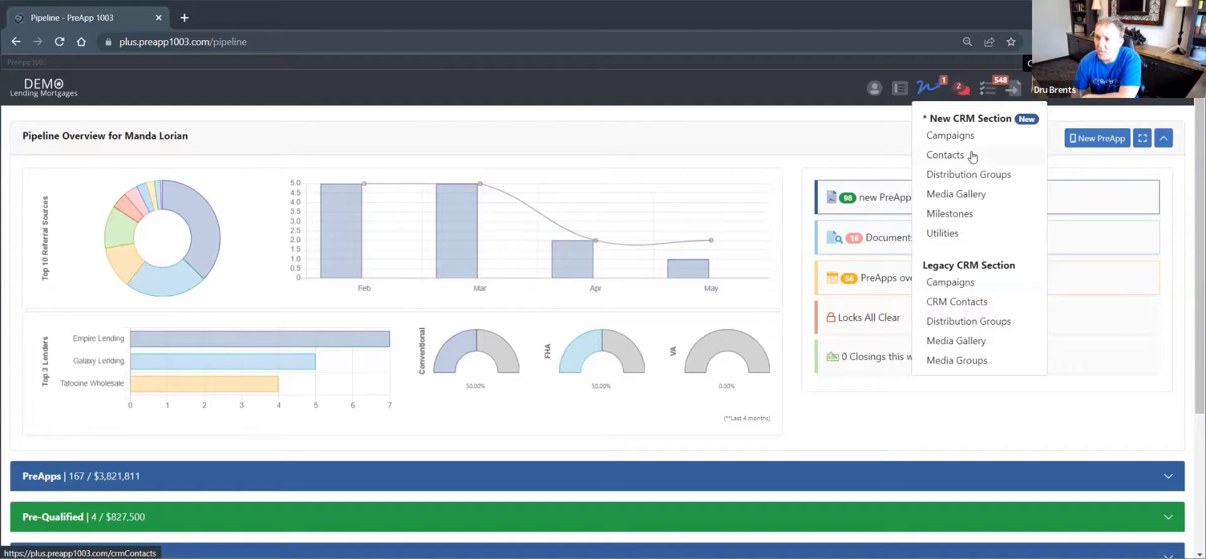
click(940, 234)
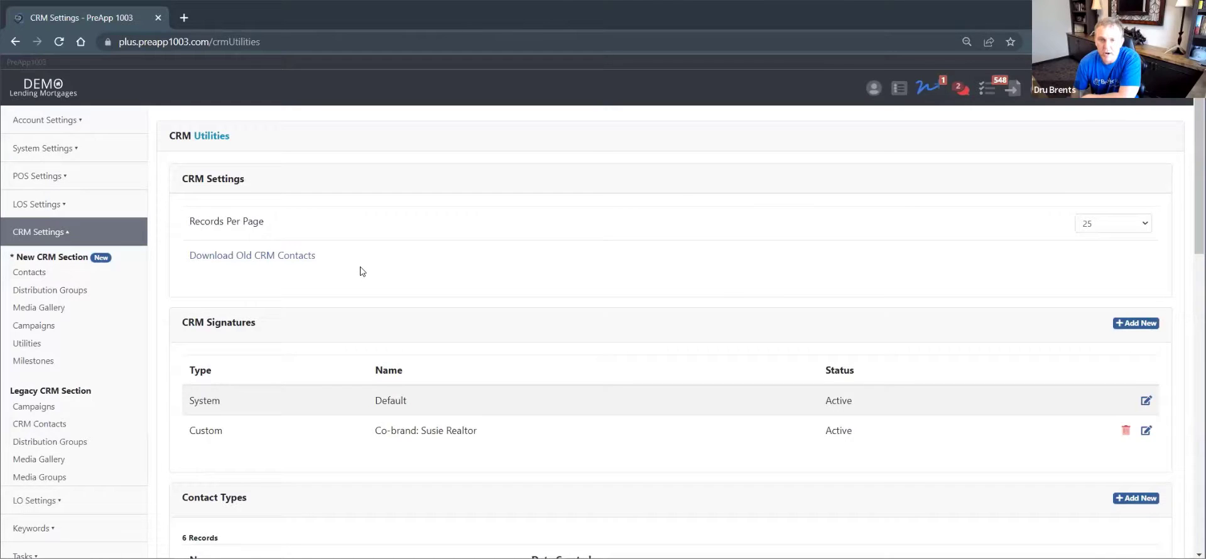
scroll(364, 270, down, 3)
drag(182, 161, 257, 163)
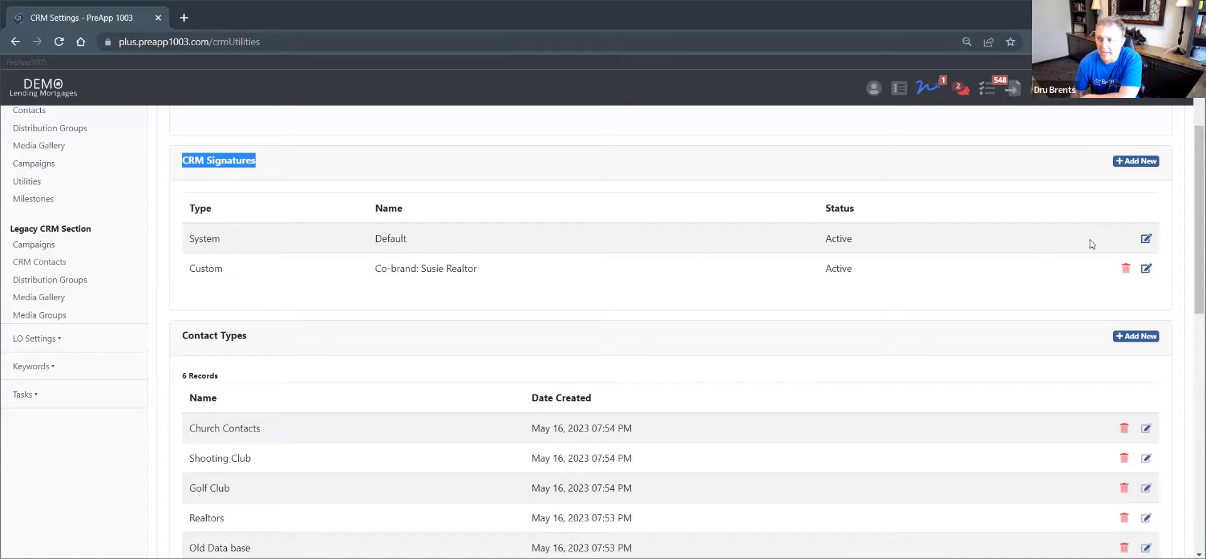
click(756, 230)
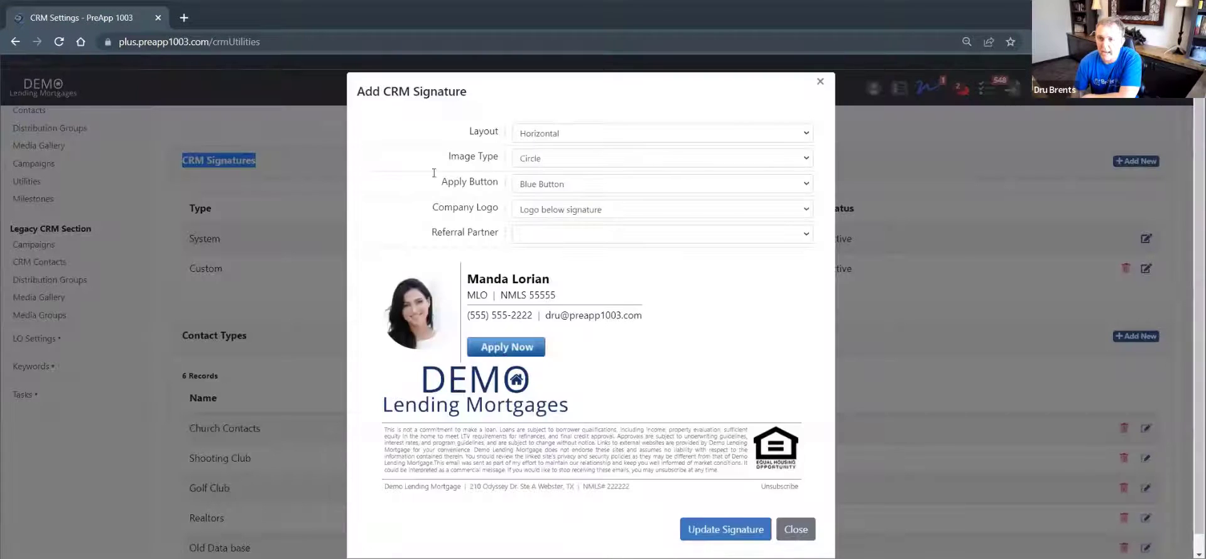
Try the Horizontal Rightside layout on the default signature, and set it back to Horizontal
click(614, 140)
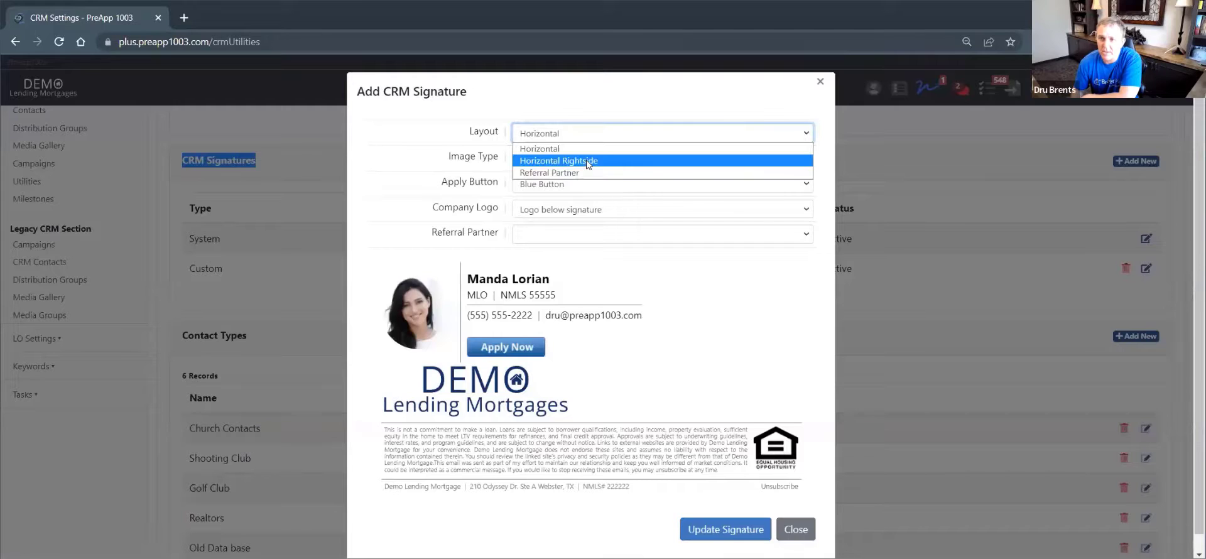
click(588, 162)
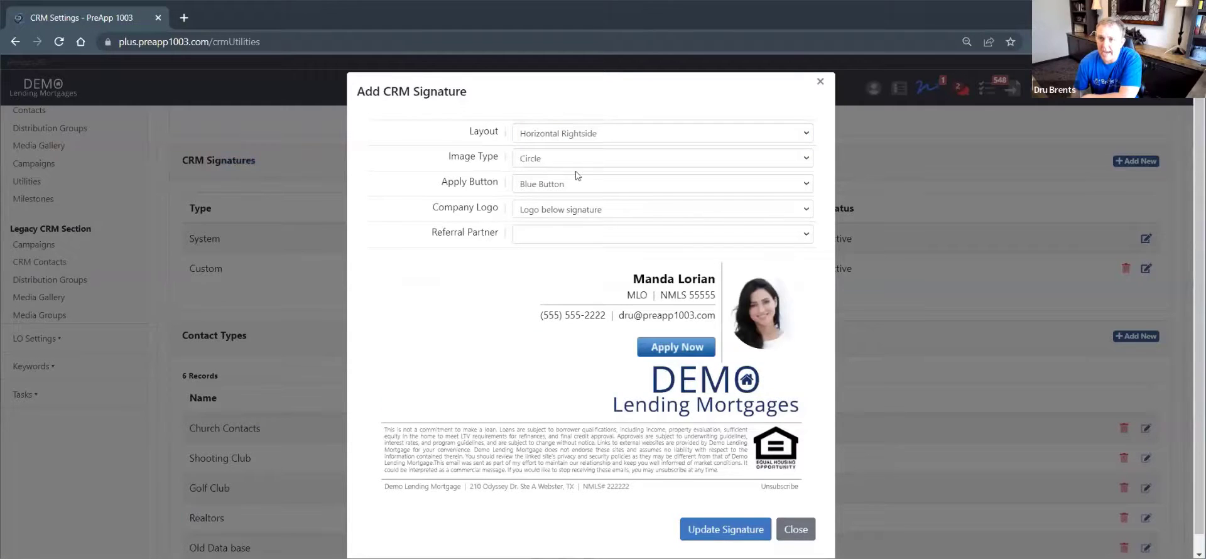
click(574, 133)
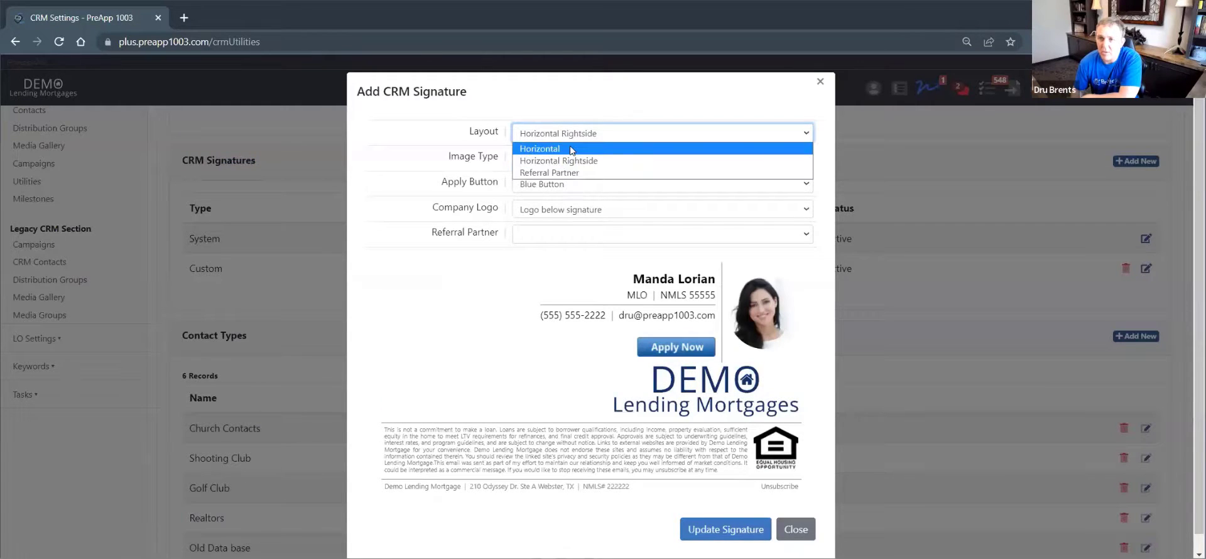
click(573, 149)
Try the Square and No Image image types on the default signature, and set it back to Circle
click(582, 164)
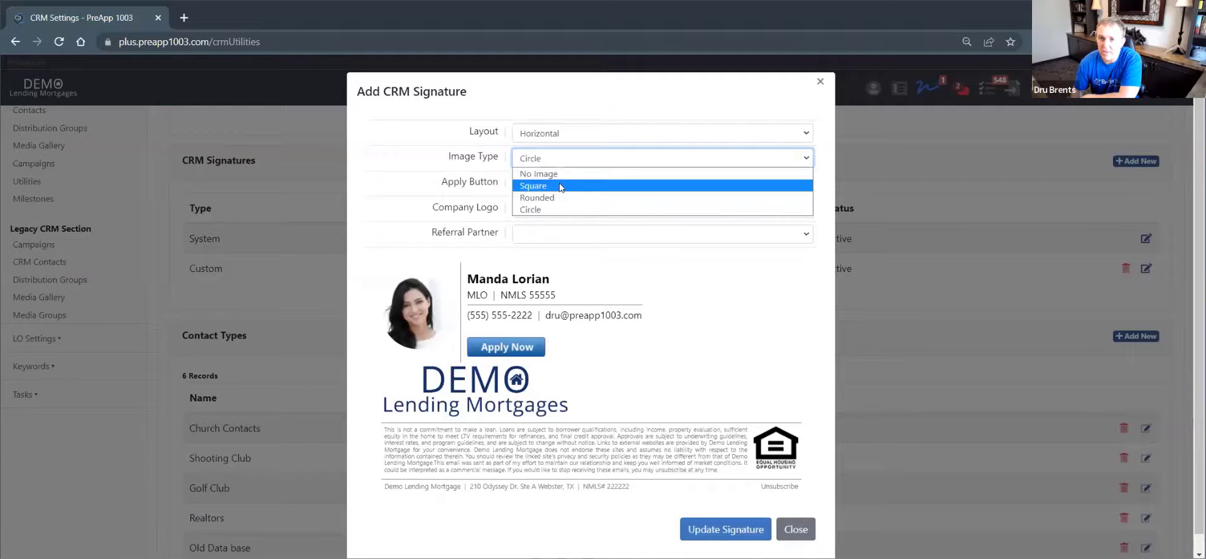
click(561, 186)
click(575, 160)
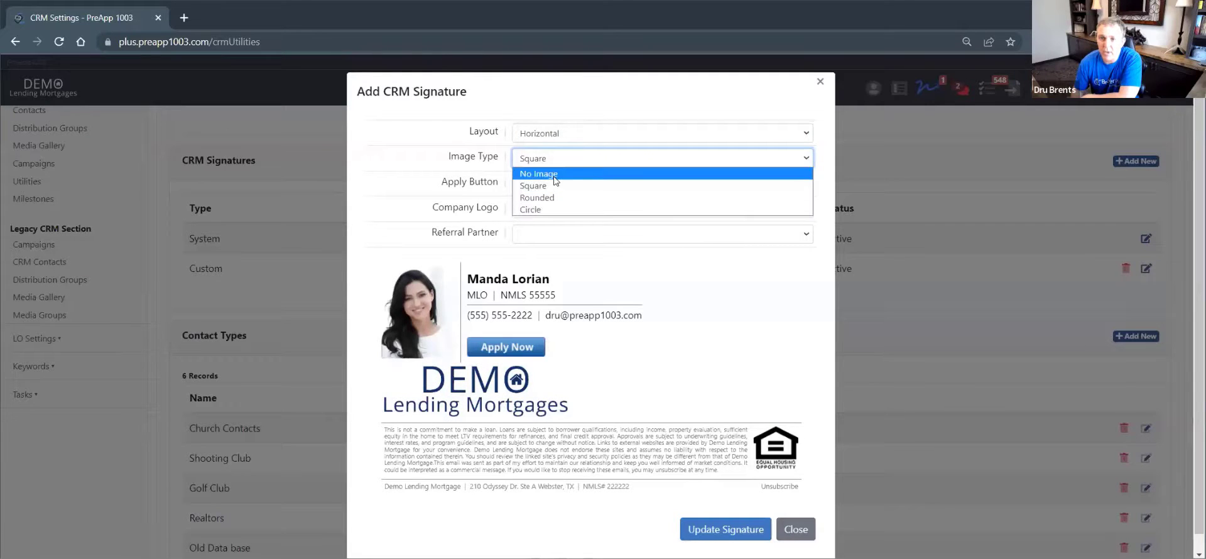
click(556, 174)
click(567, 158)
click(555, 211)
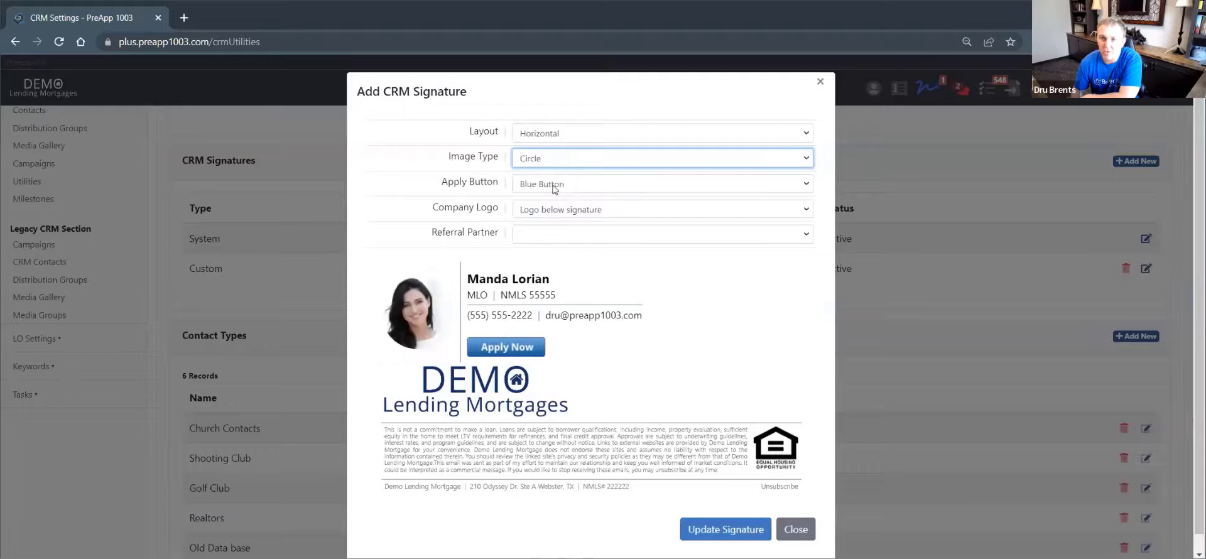
Try the Red Button as the signature's apply button, and set it back to Blue Button
click(552, 184)
click(550, 224)
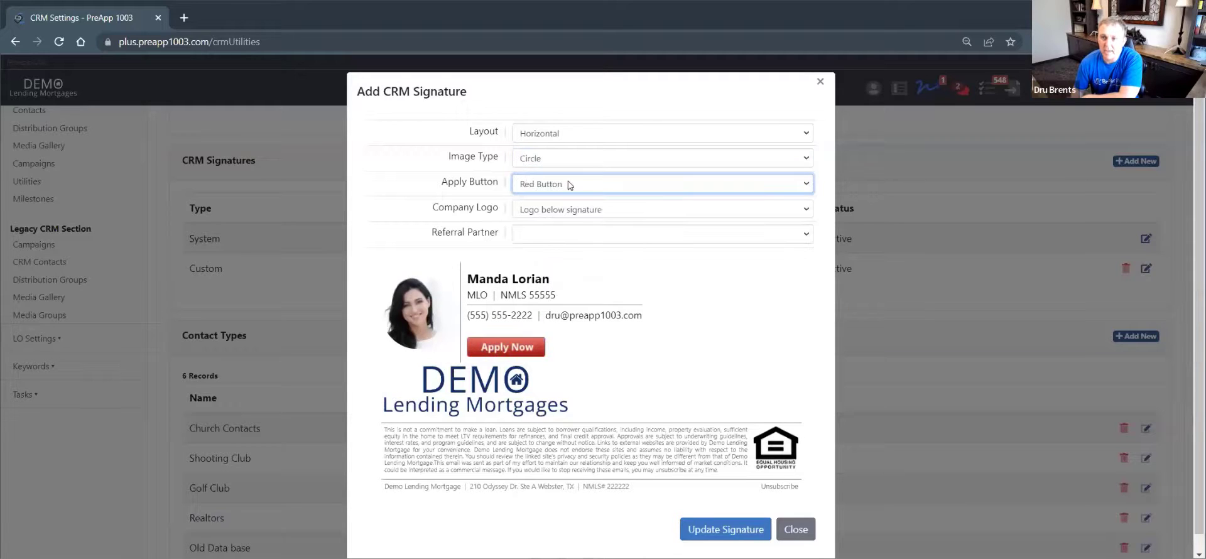
click(569, 183)
click(542, 212)
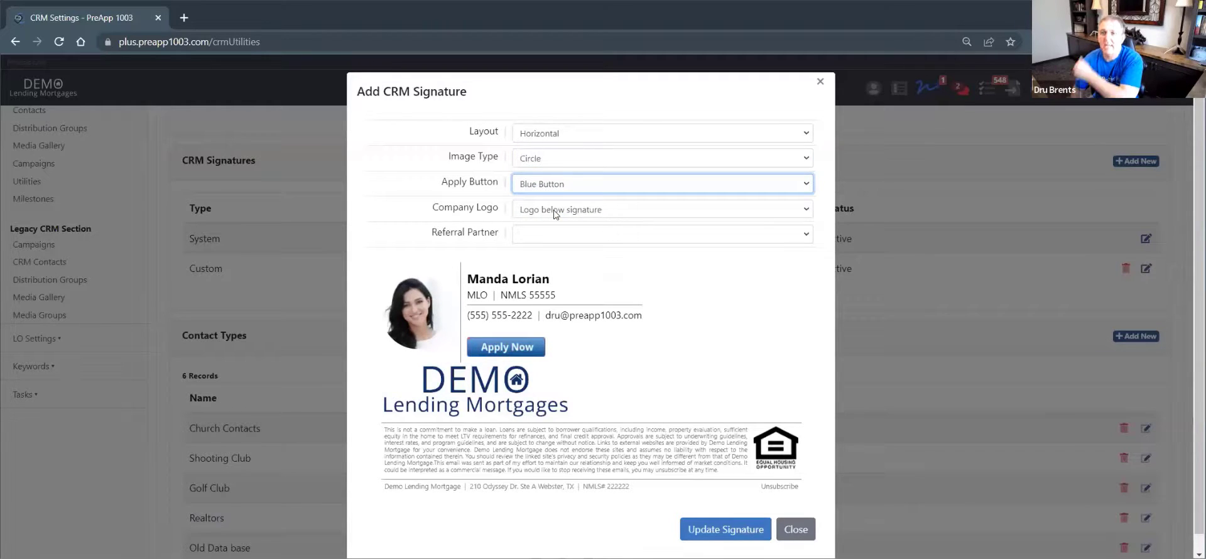
Try the logo above the signature and with no logo, restore Logo below signature, and close the signature without updating it
click(553, 210)
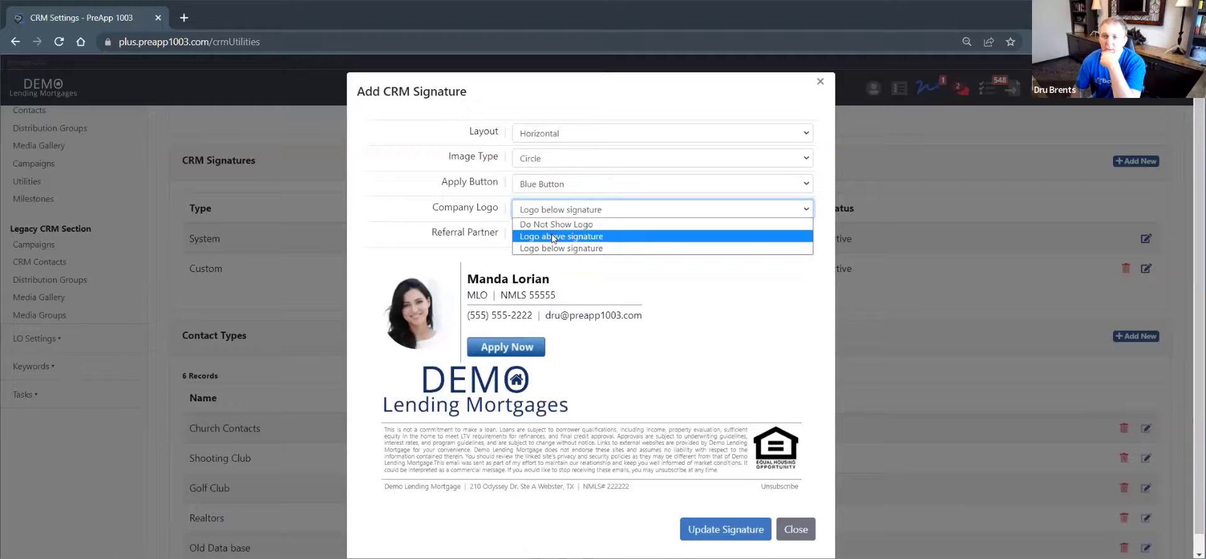
click(553, 237)
click(555, 210)
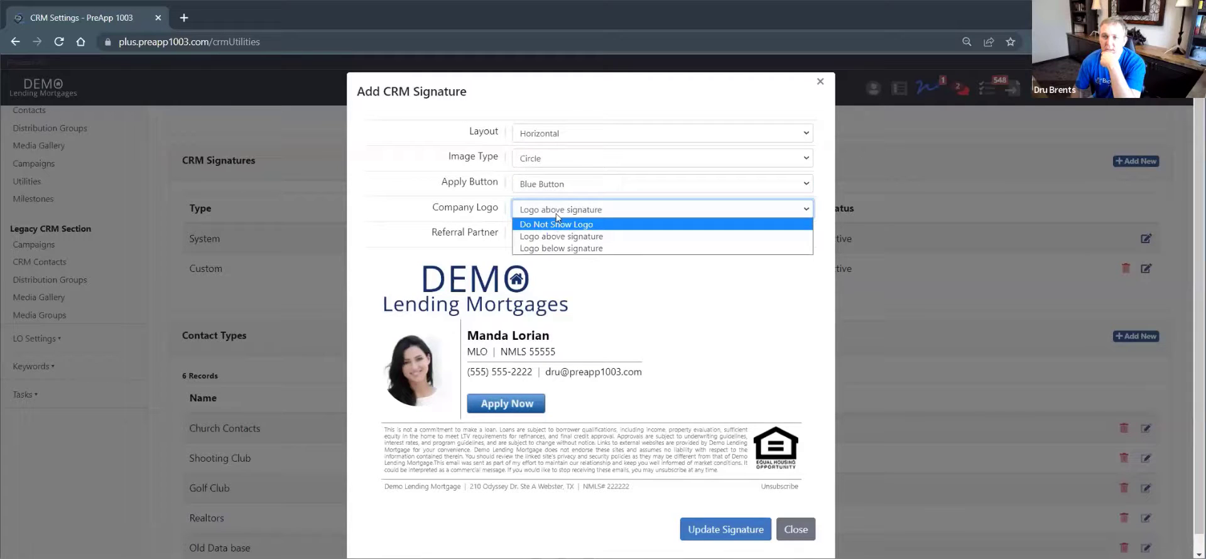
click(556, 225)
click(556, 214)
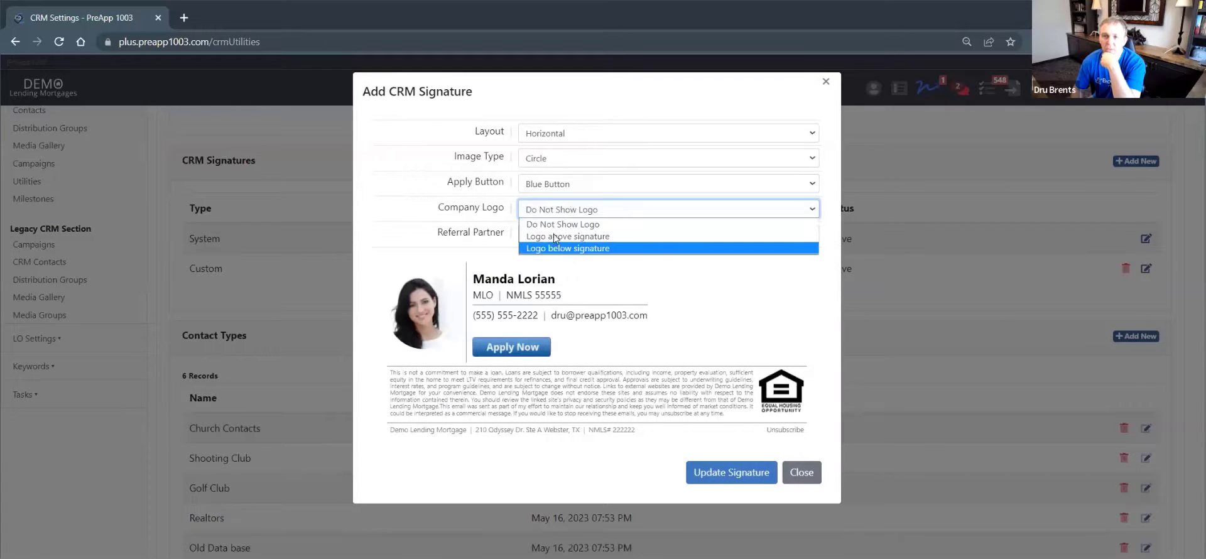
click(554, 249)
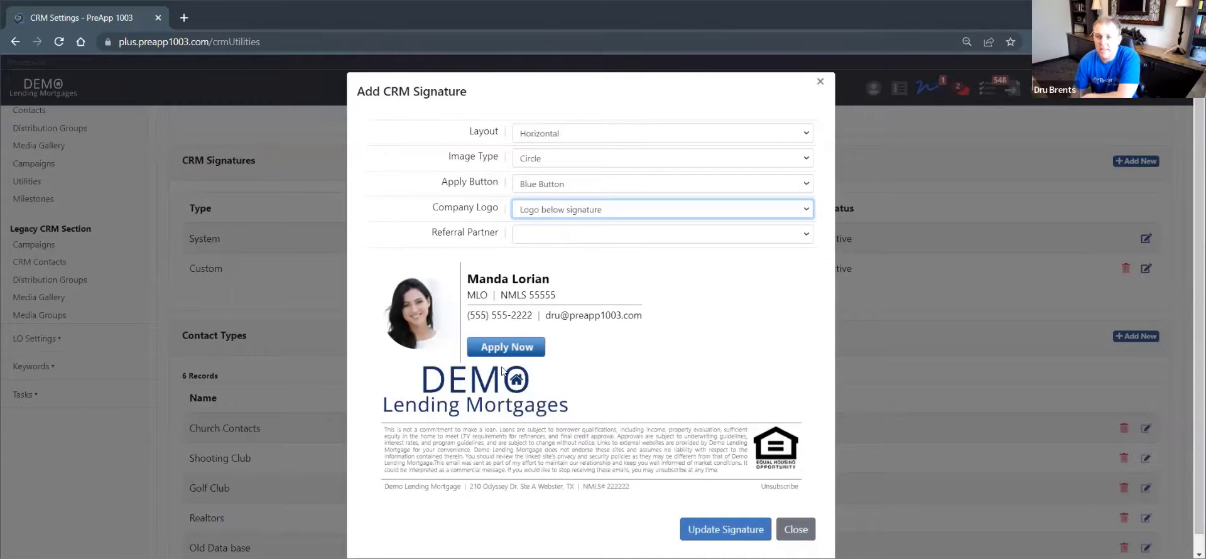
click(796, 531)
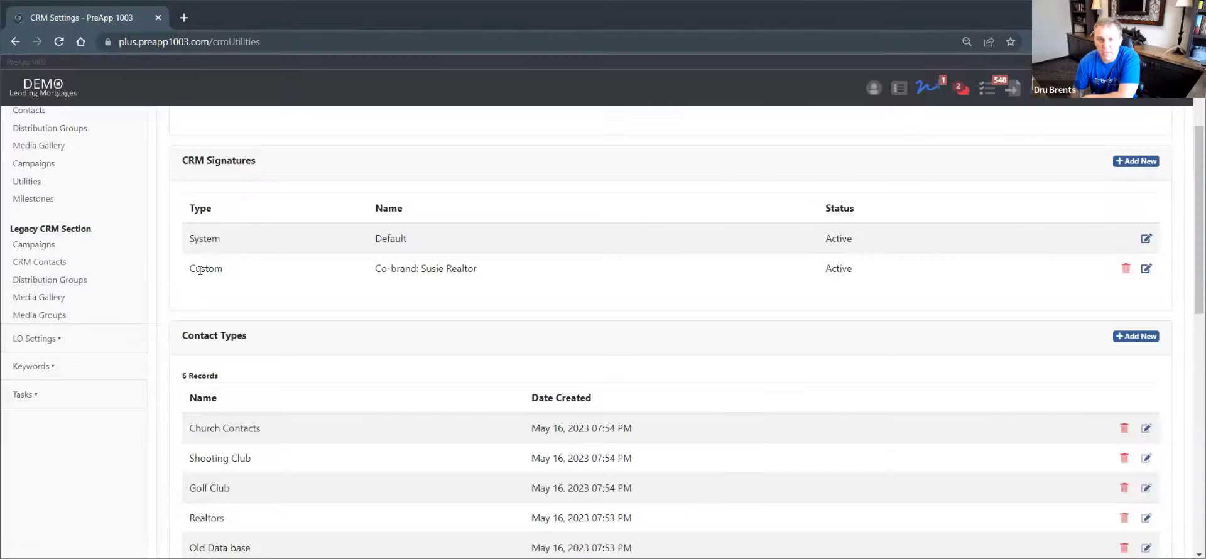
Open the custom co-branded signature, examine its settings and referral partner preview, and close it
drag(201, 270, 300, 278)
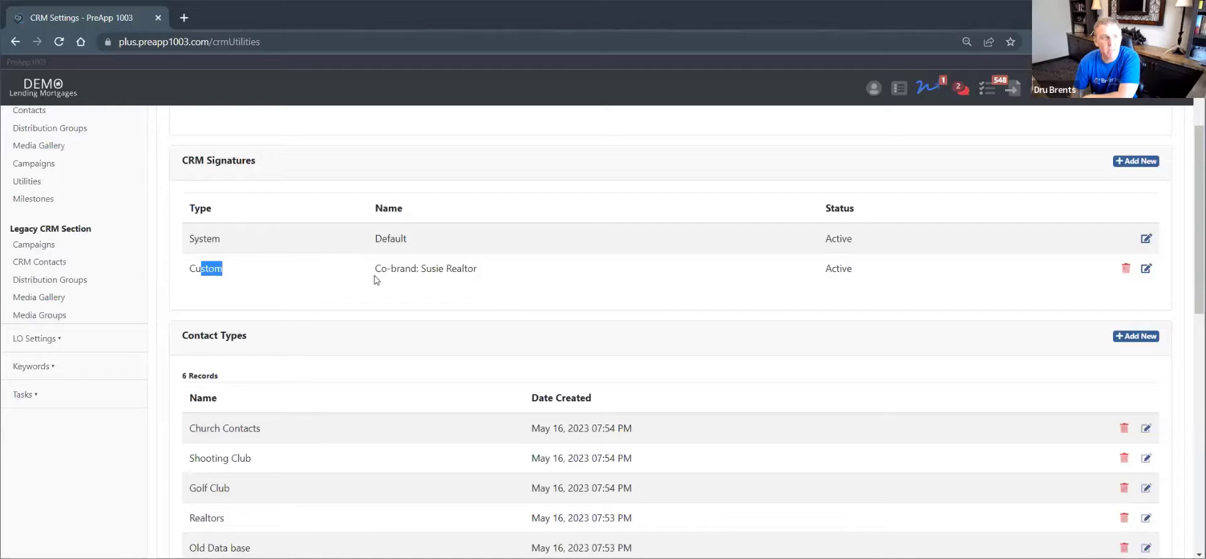
click(468, 287)
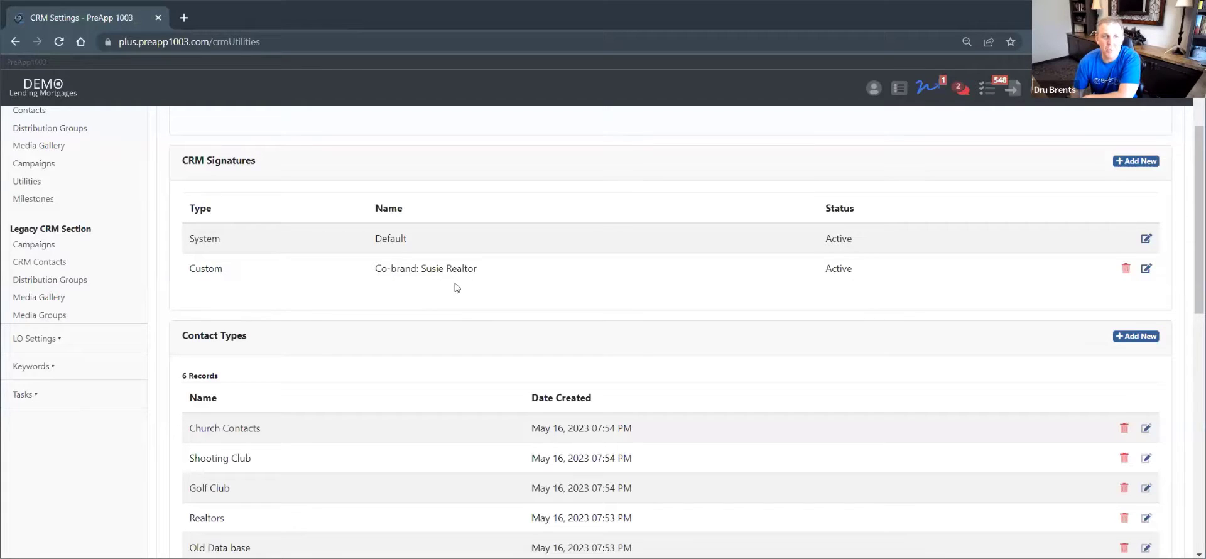
click(1147, 270)
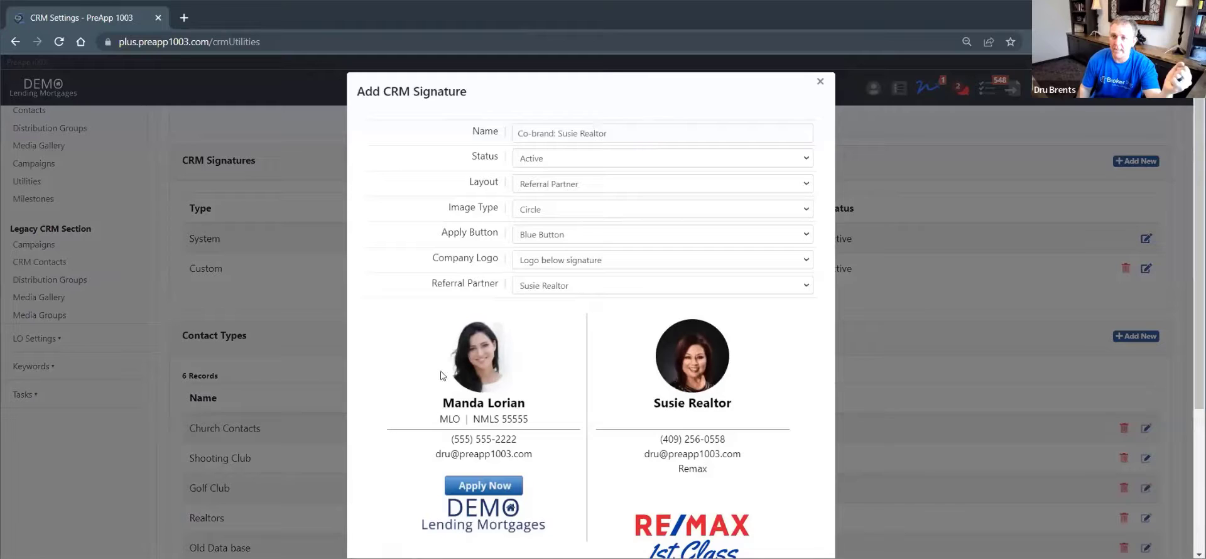
scroll(442, 376, down, 3)
scroll(471, 374, up, 2)
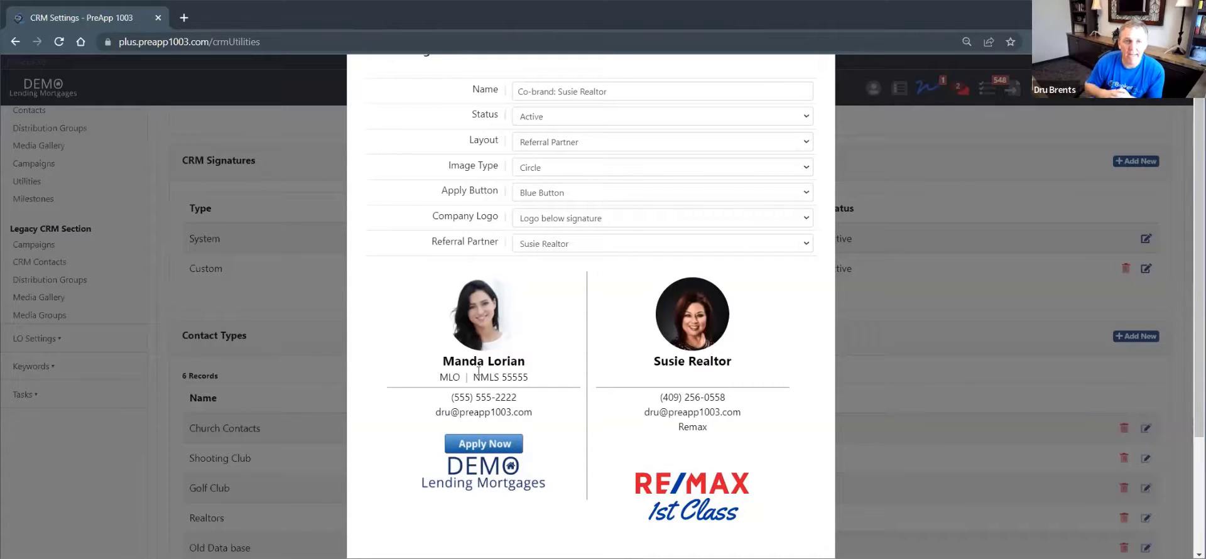
scroll(622, 339, down, 3)
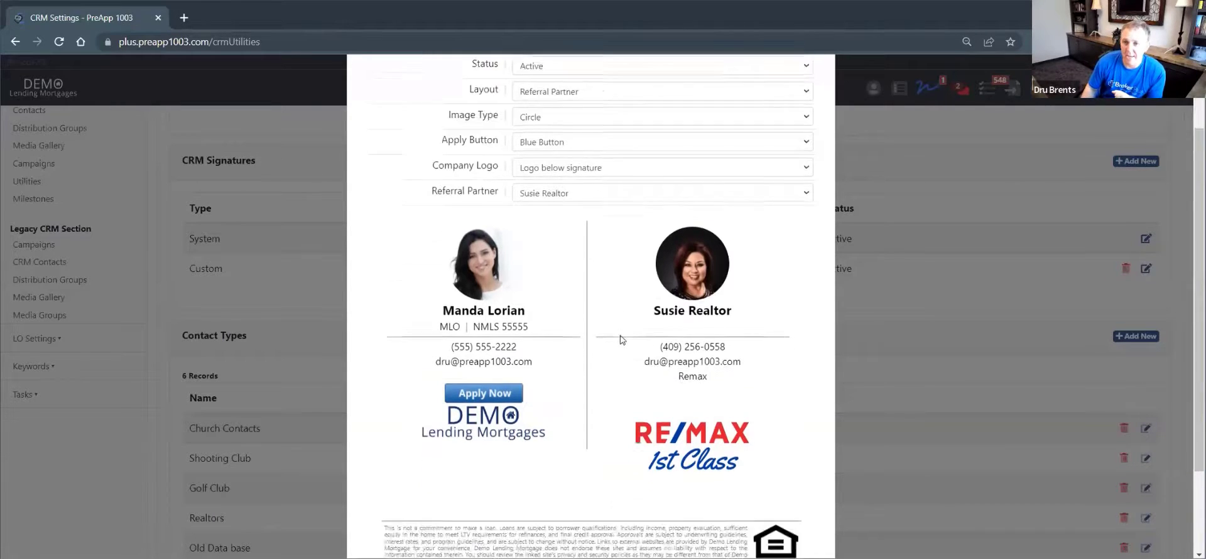
scroll(691, 364, up, 4)
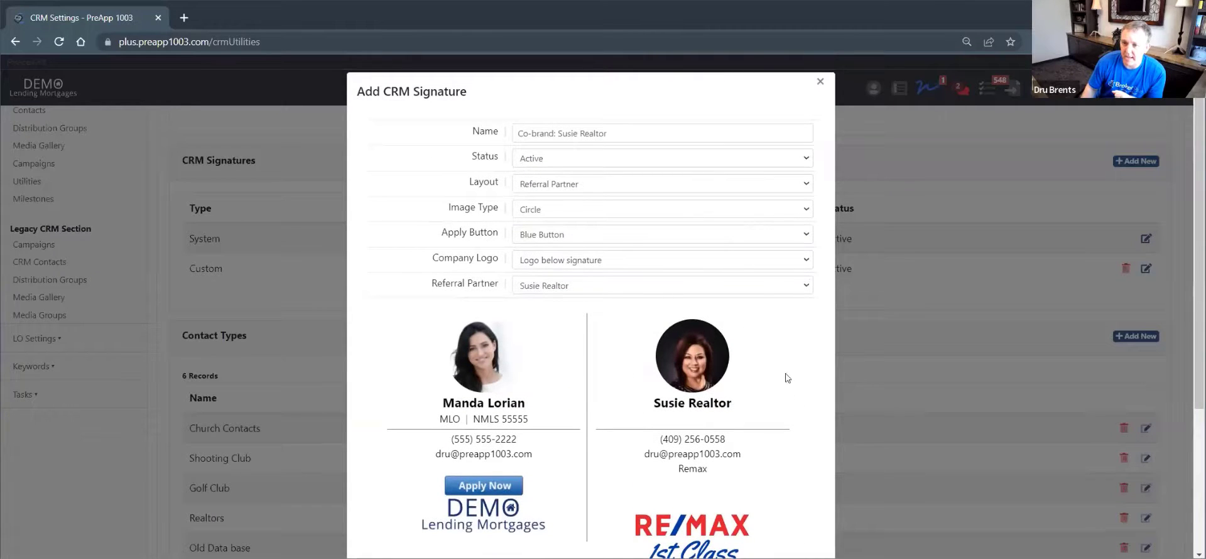
scroll(754, 412, down, 2)
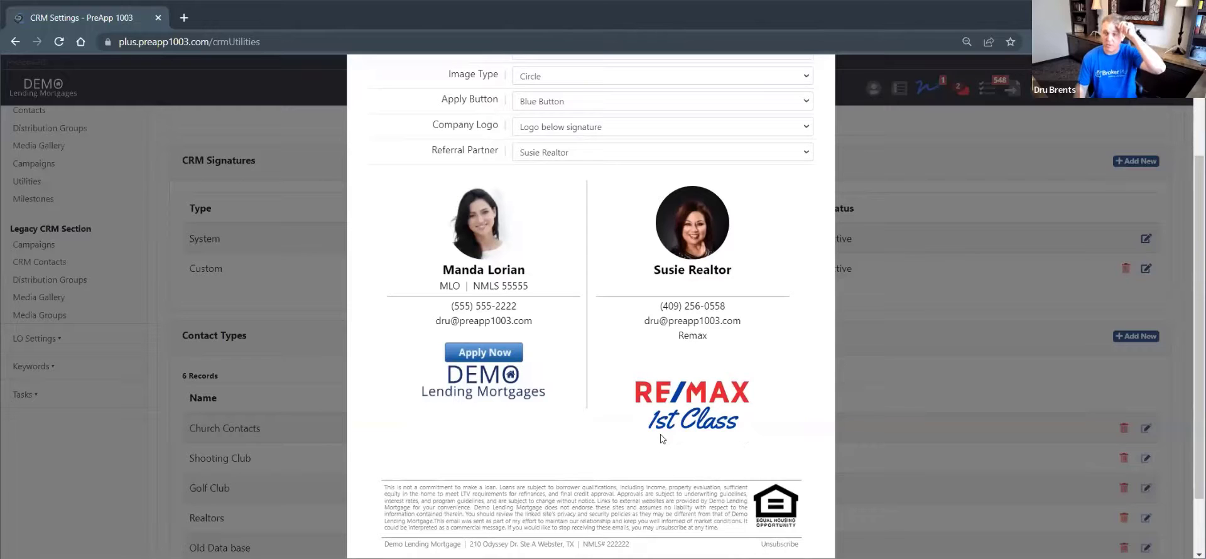
scroll(724, 411, up, 2)
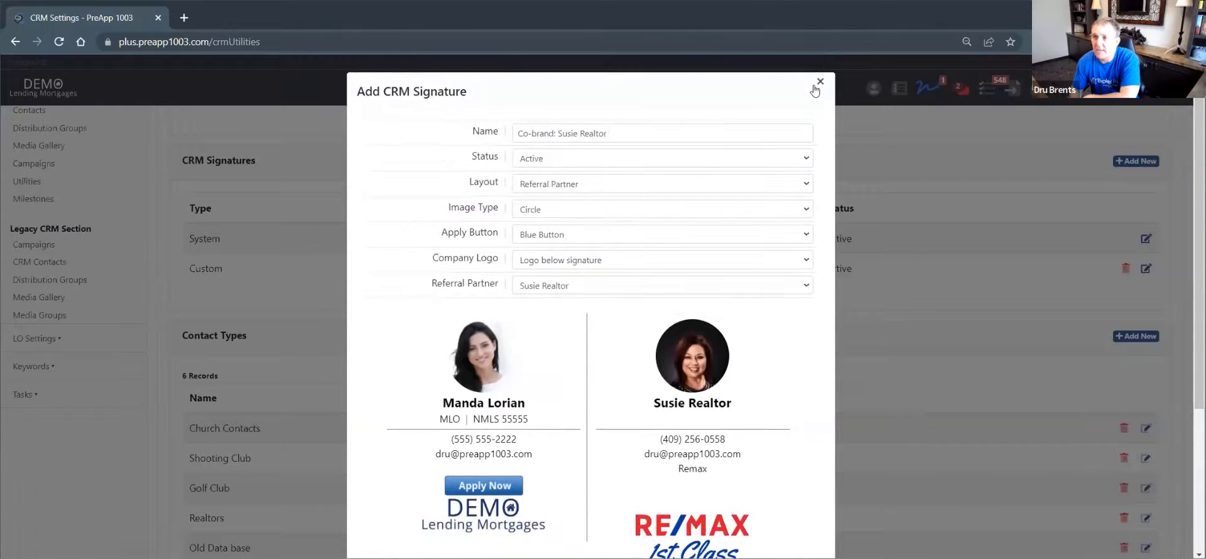
click(820, 89)
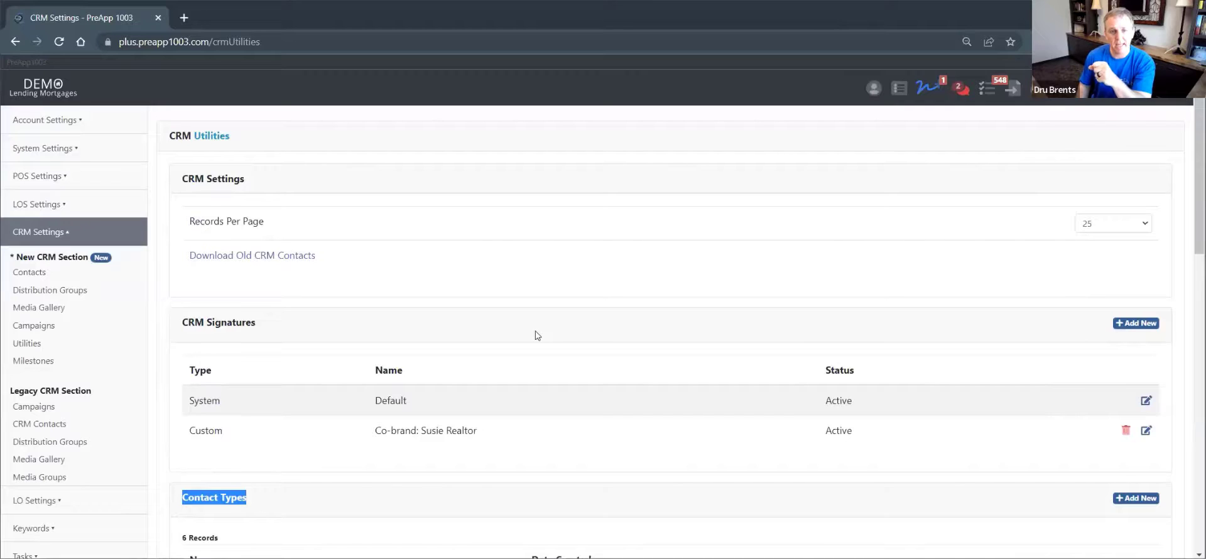
Open the contacts list of the new CRM section and examine its records and contact type filter options
click(36, 276)
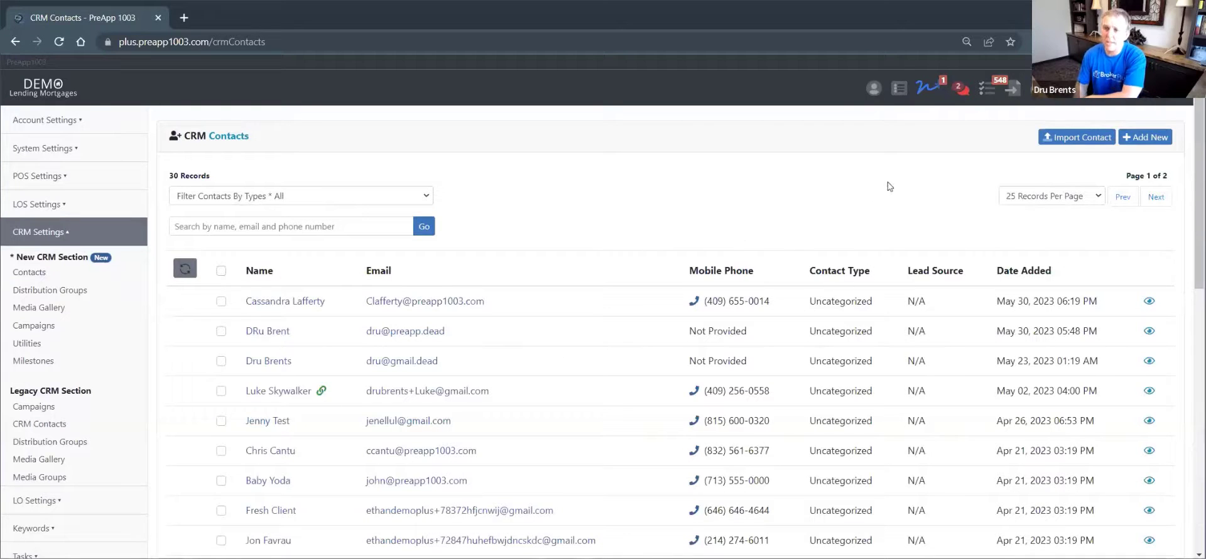
scroll(606, 270, down, 5)
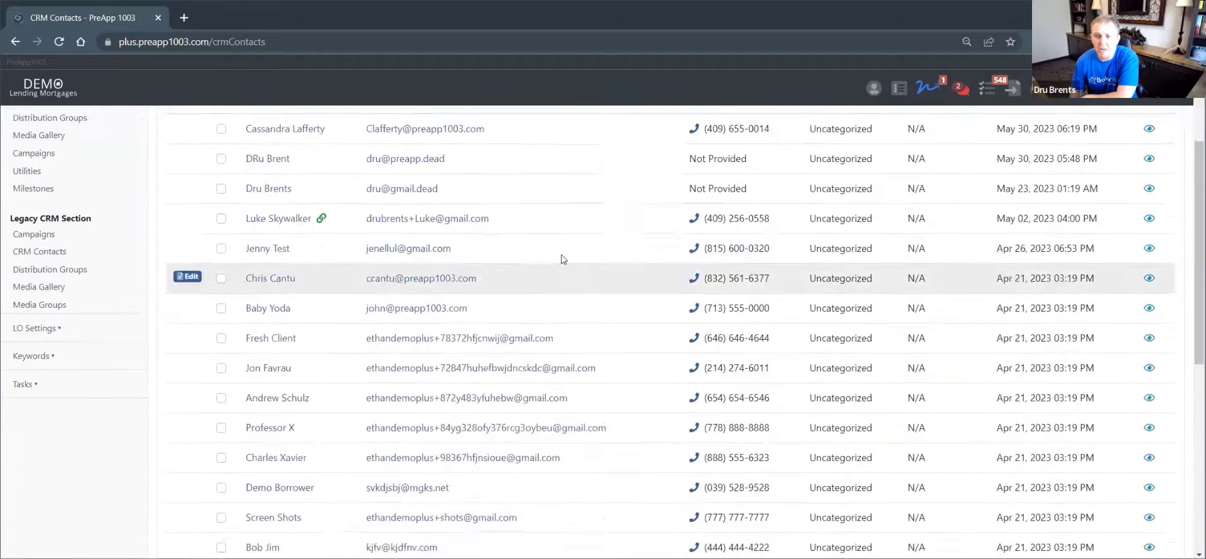
scroll(440, 239, up, 5)
click(372, 199)
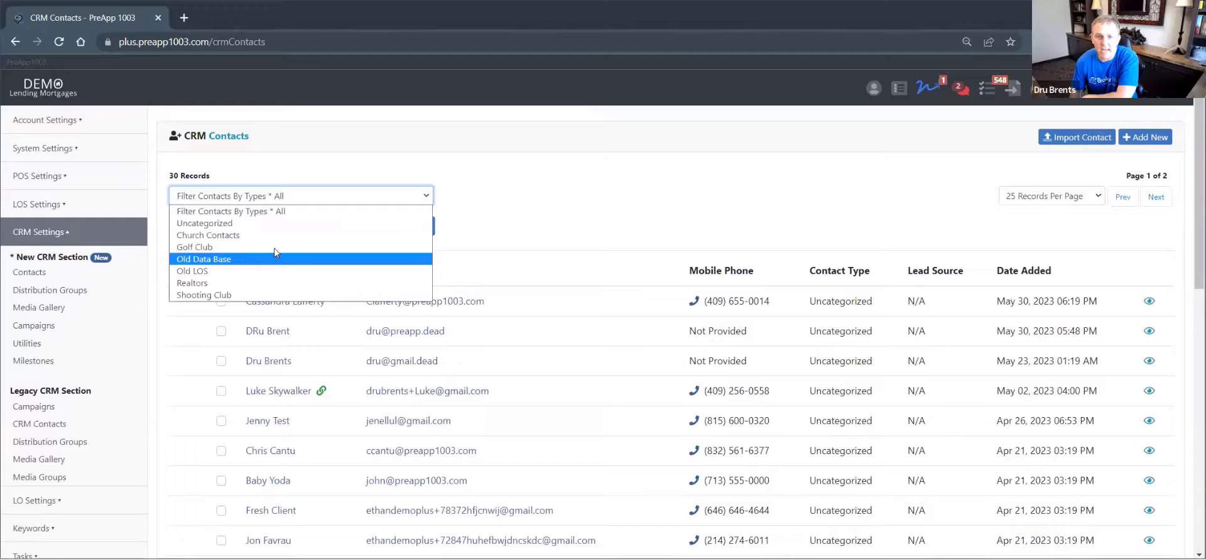
click(718, 176)
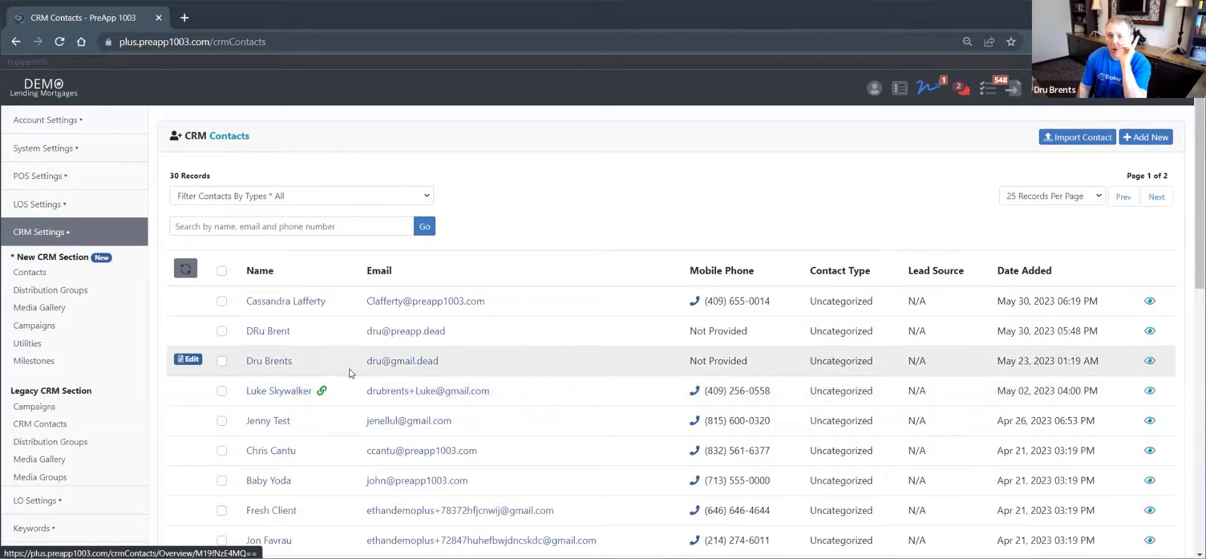
click(1036, 93)
click(946, 156)
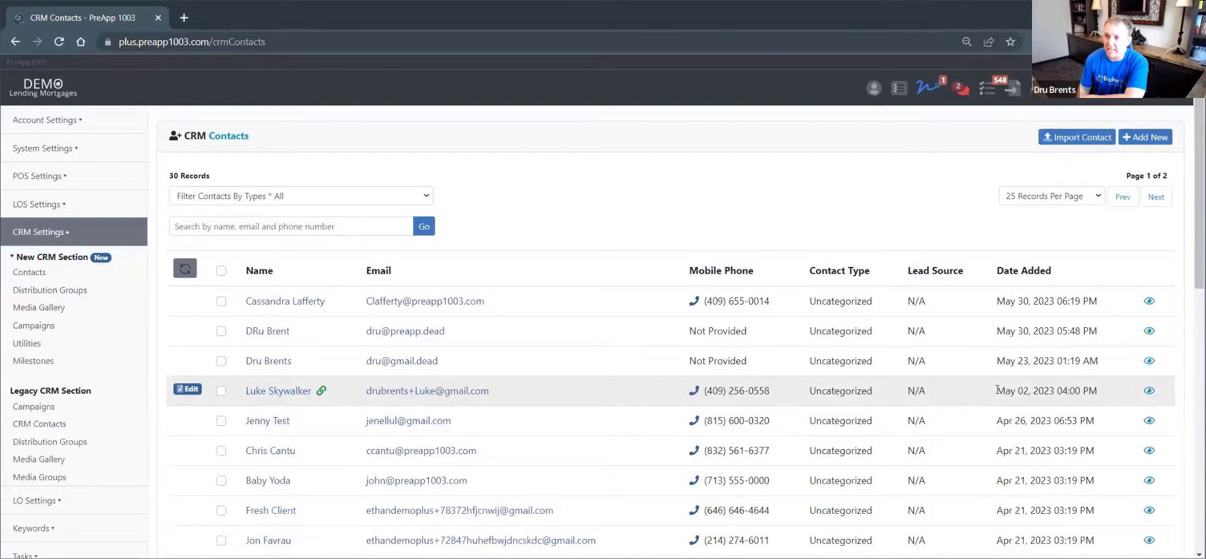
Return from the CRM contacts to the active pipeline
click(917, 91)
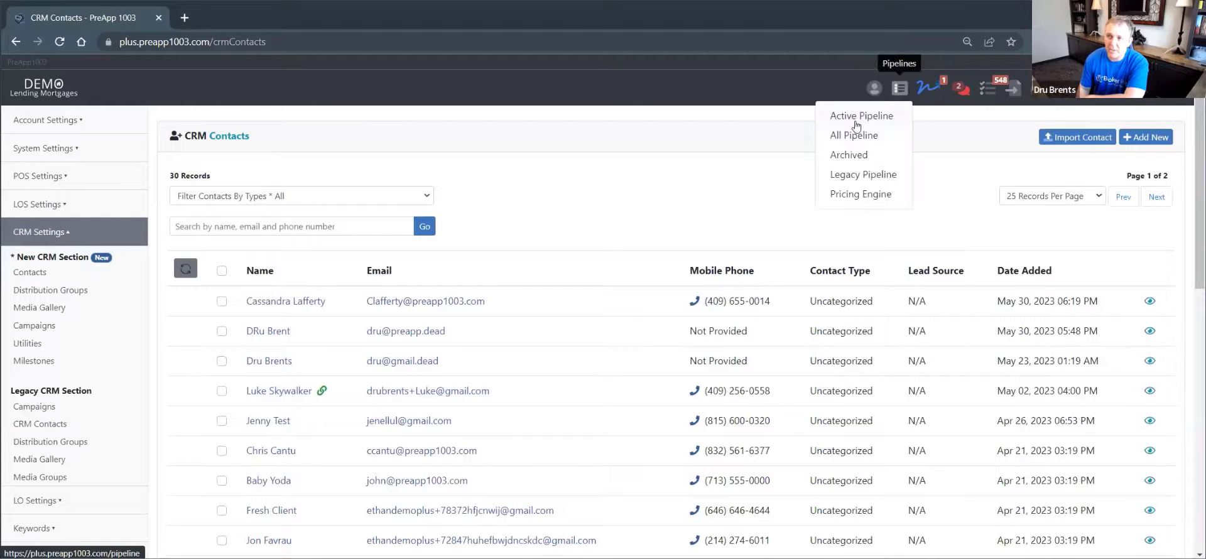
click(855, 119)
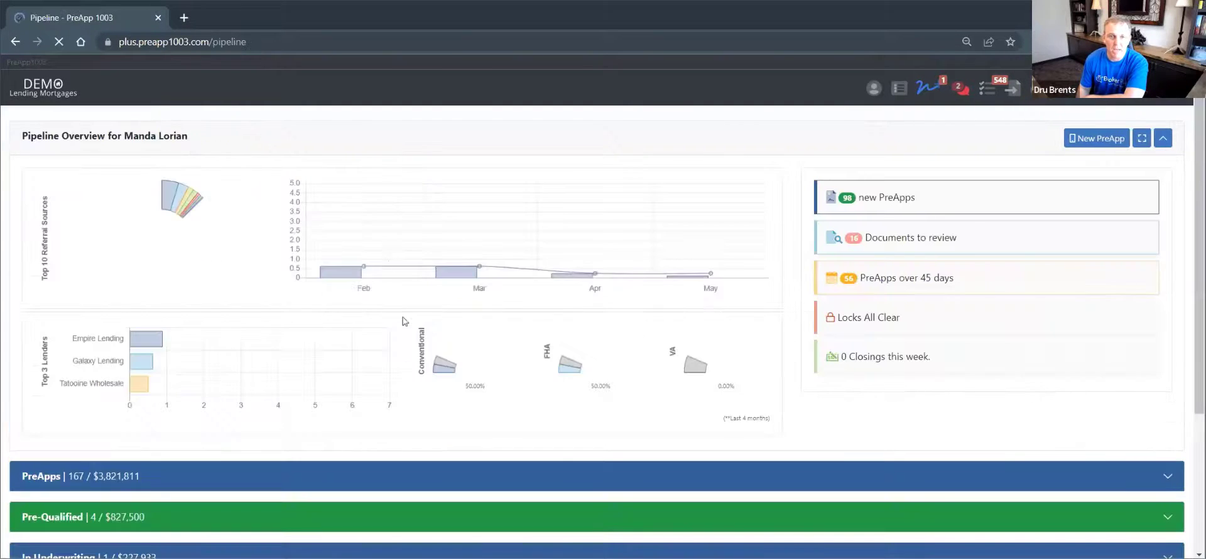
Expand the Pre-Qualified loans in the pipeline and open the loan referred by Best Partner
scroll(440, 347, down, 3)
click(199, 319)
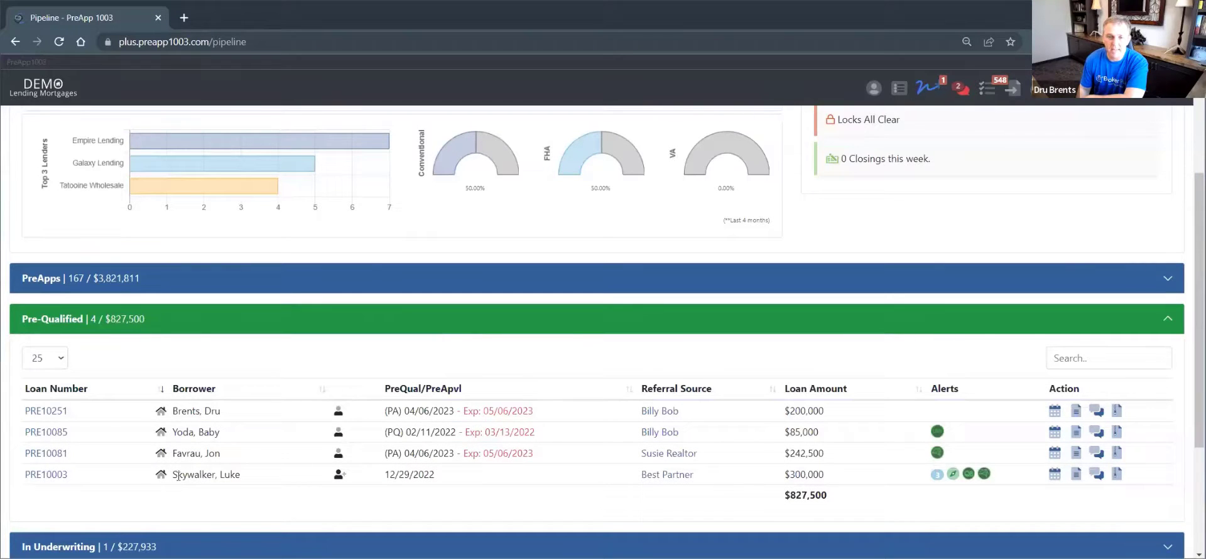
click(46, 475)
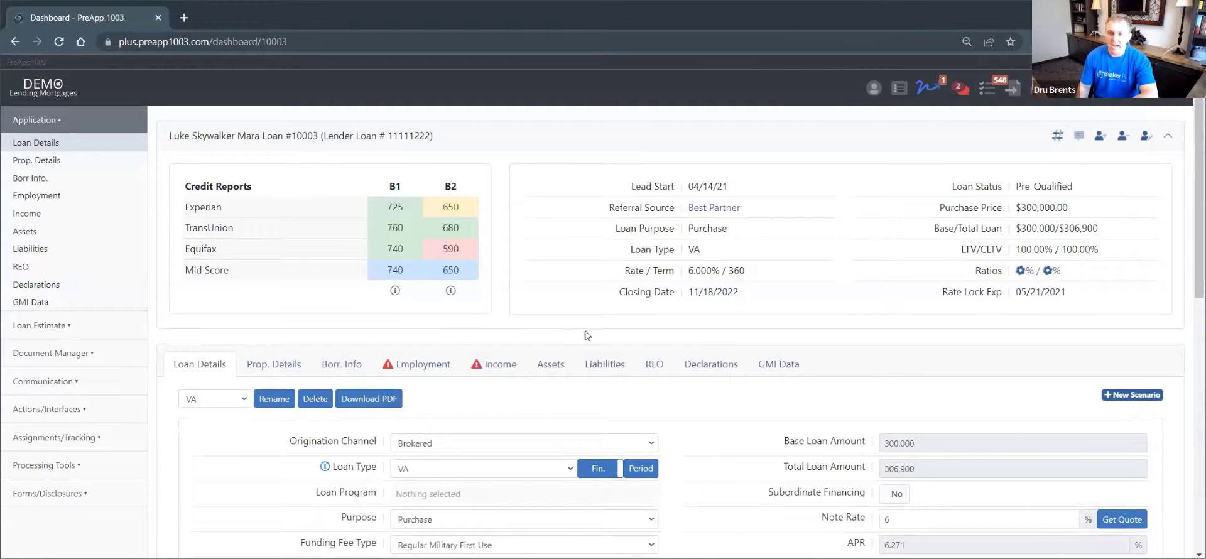
Show the loan's borrower information, check both borrowers' CRM links, and open the primary borrower's CRM contact record
click(352, 368)
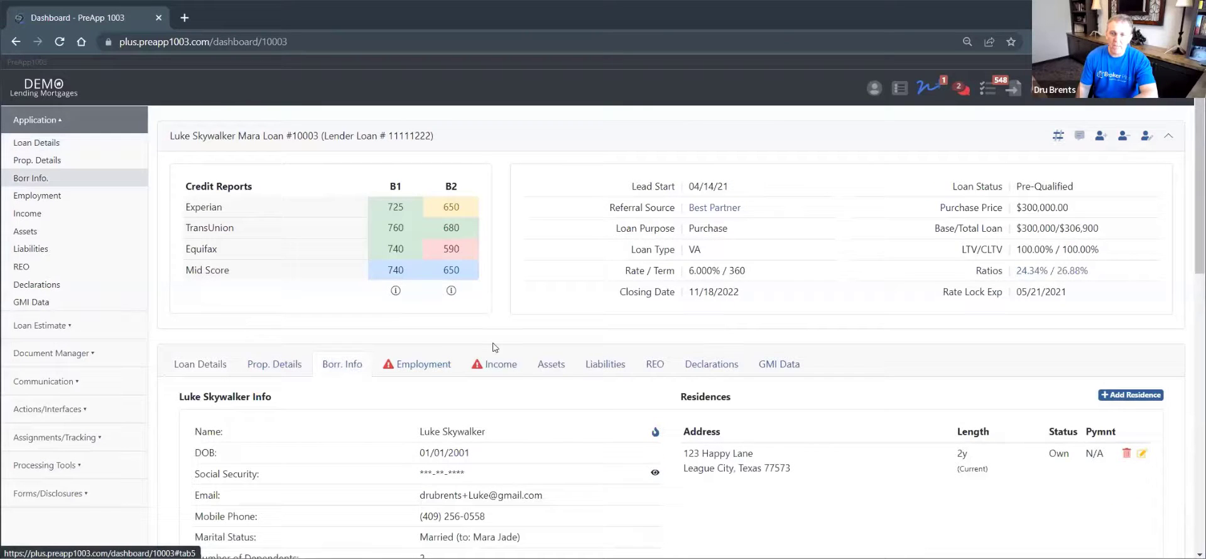
scroll(495, 347, down, 2)
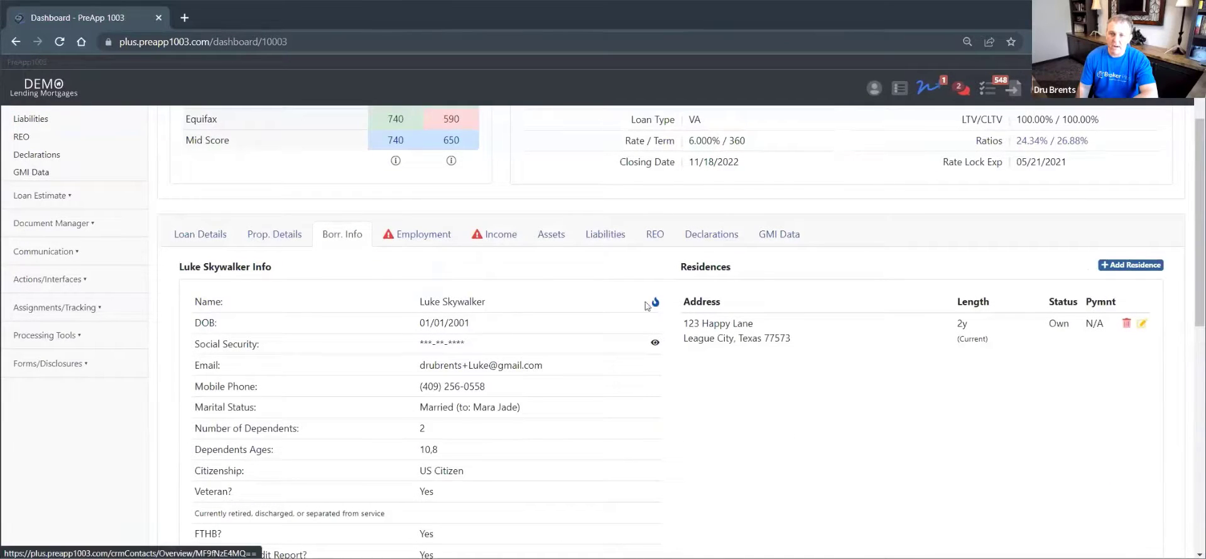
scroll(650, 311, down, 5)
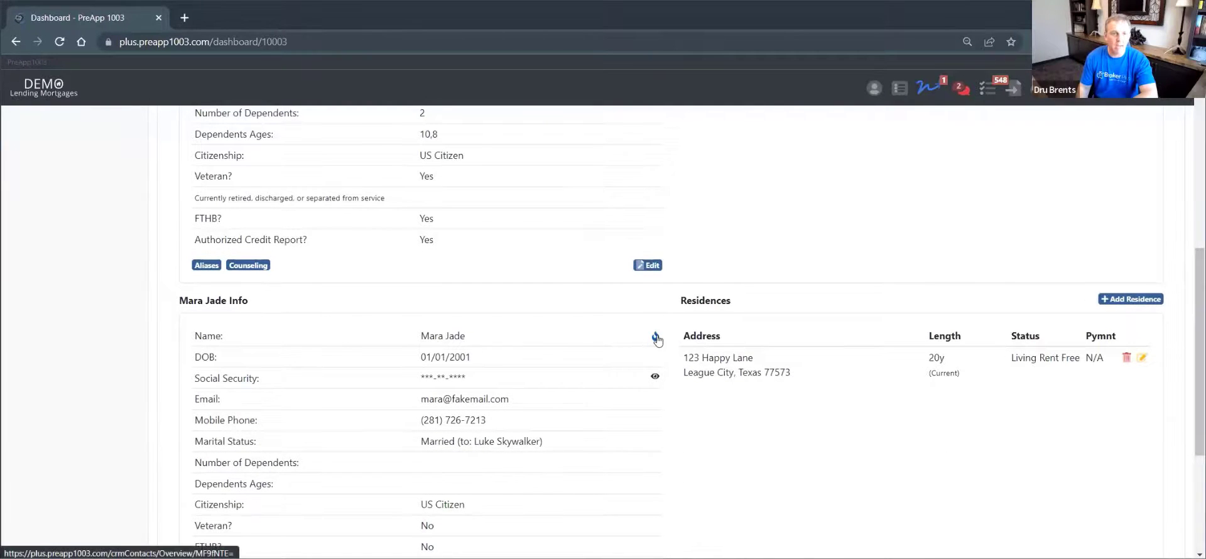
scroll(656, 339, up, 3)
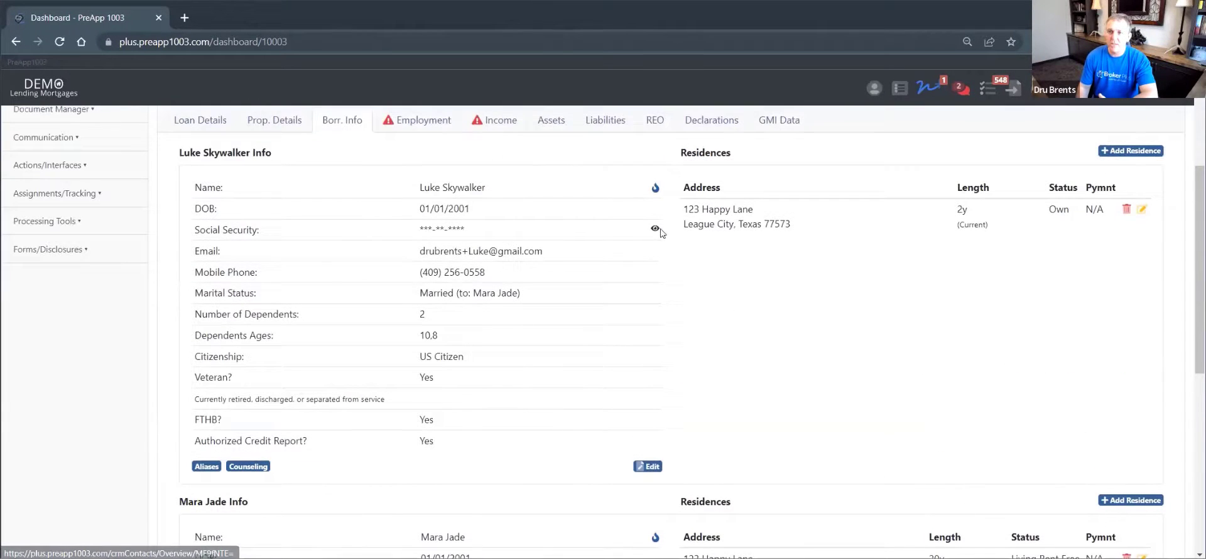
click(656, 188)
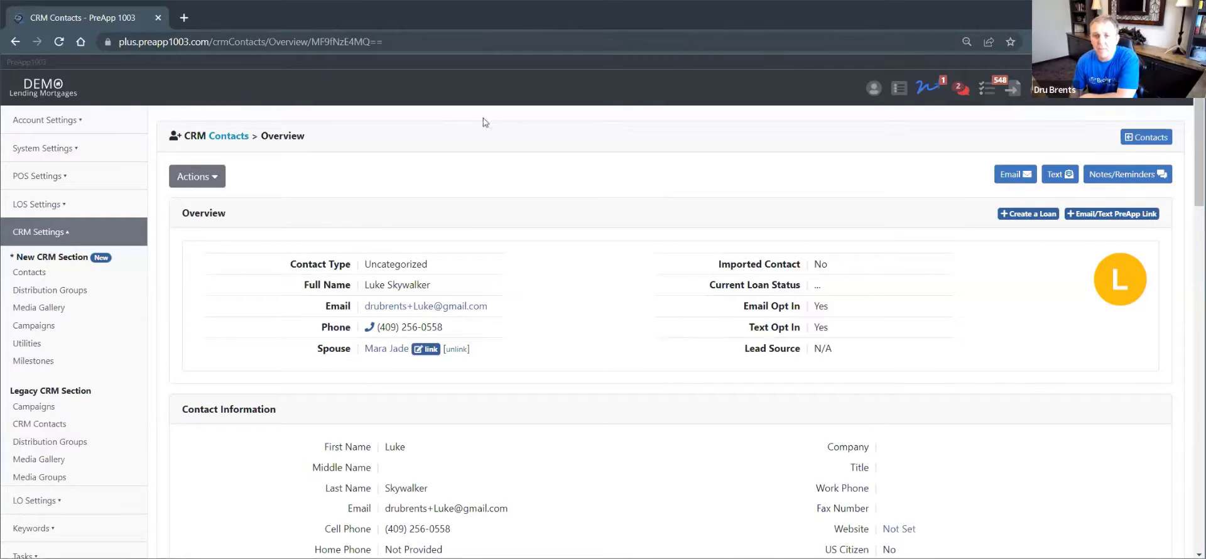
Examine the contact's overview and the link options for emailing or texting a PreApp, and close the link dialog
scroll(506, 303, down, 1)
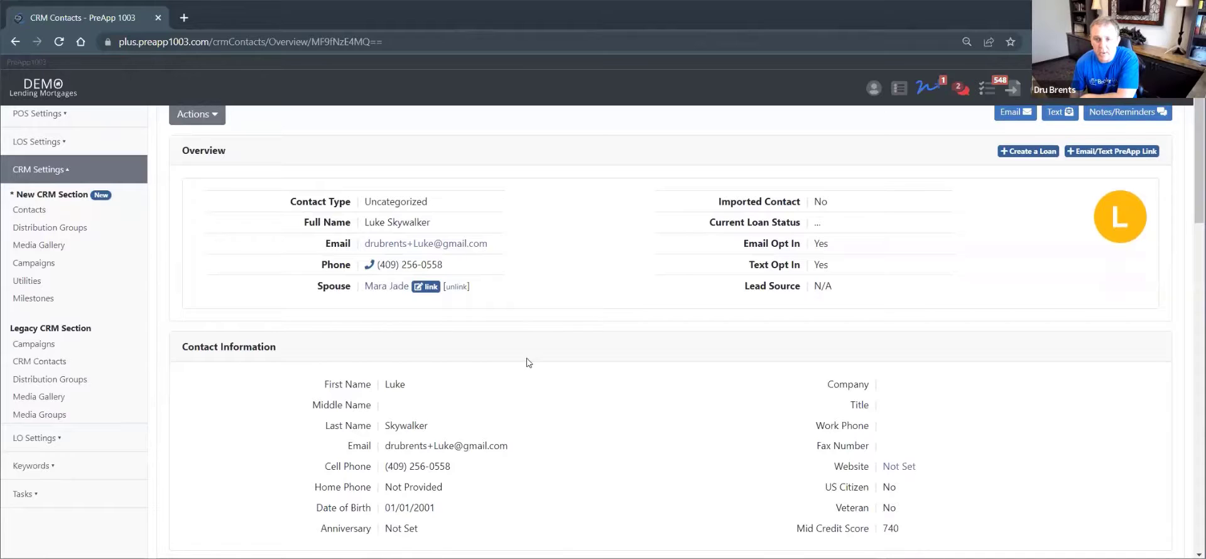
scroll(530, 357, up, 1)
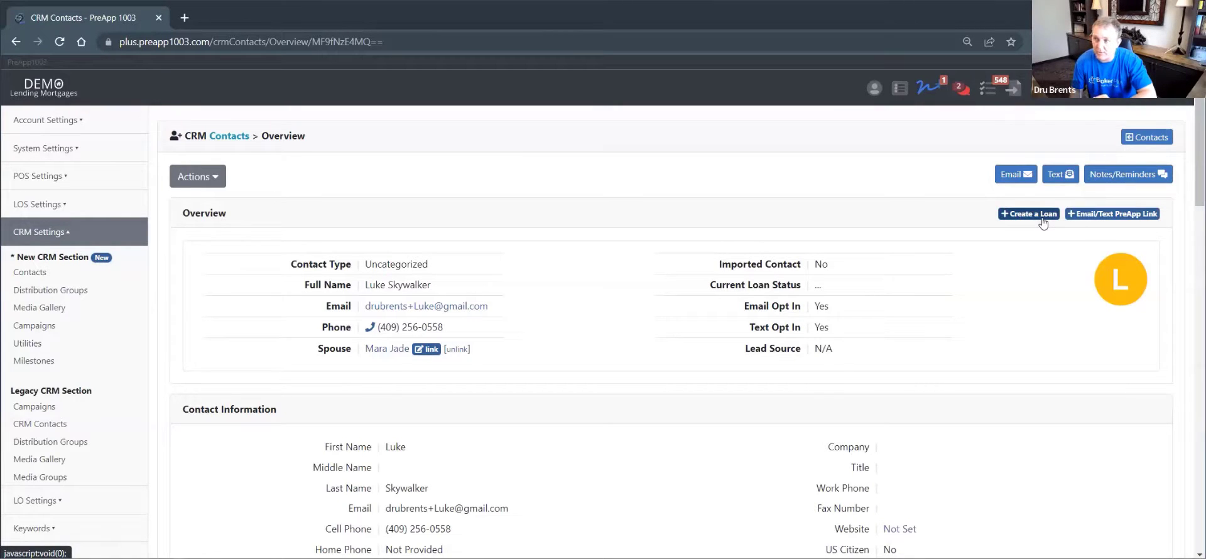
click(1110, 215)
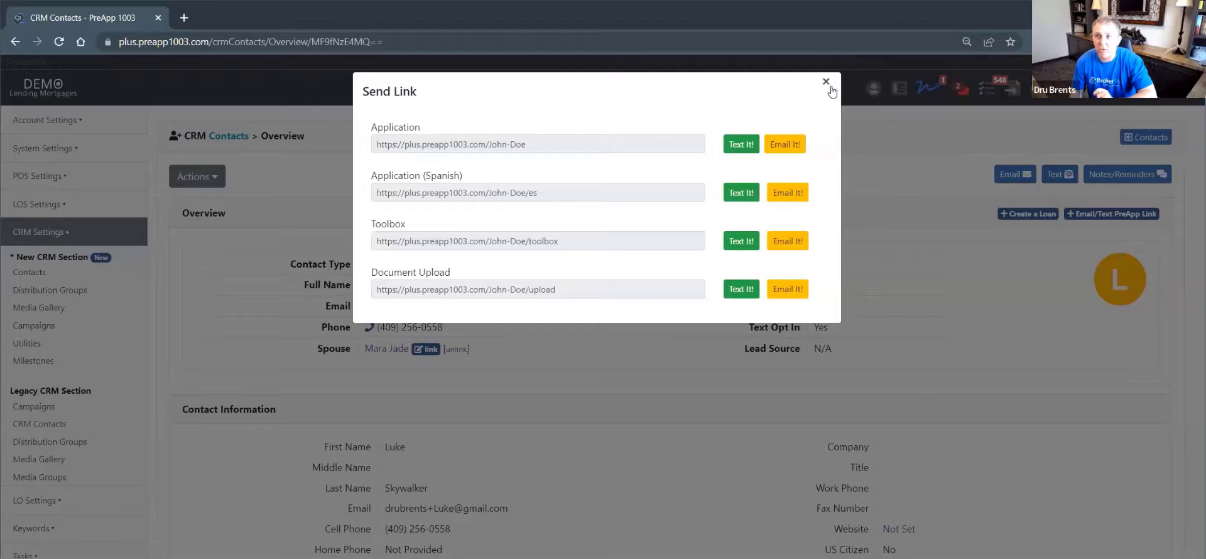
click(826, 82)
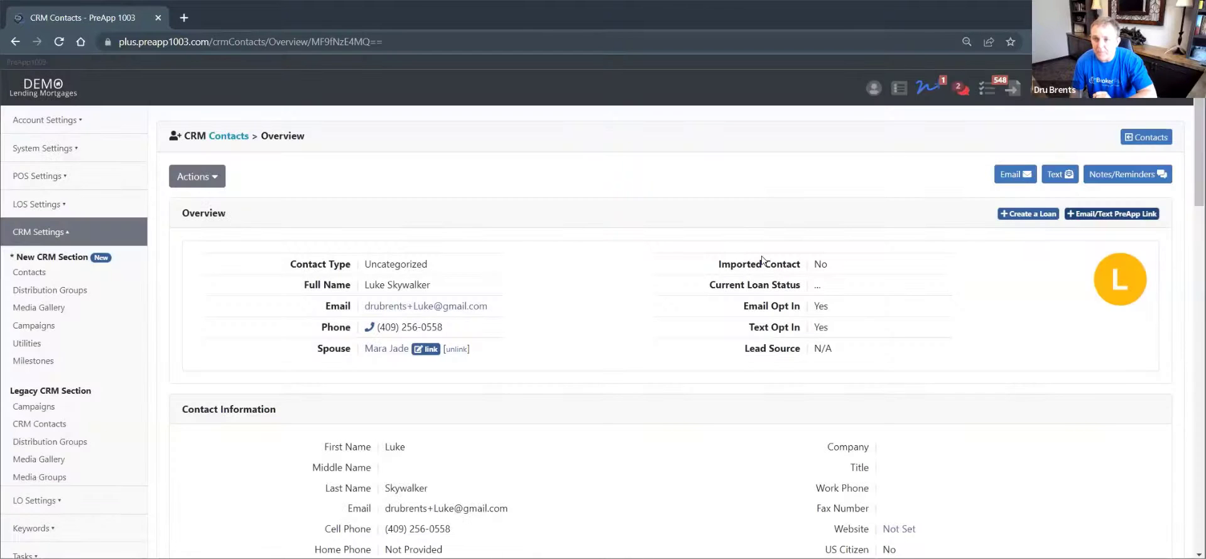
scroll(764, 252, down, 1)
scroll(766, 246, up, 1)
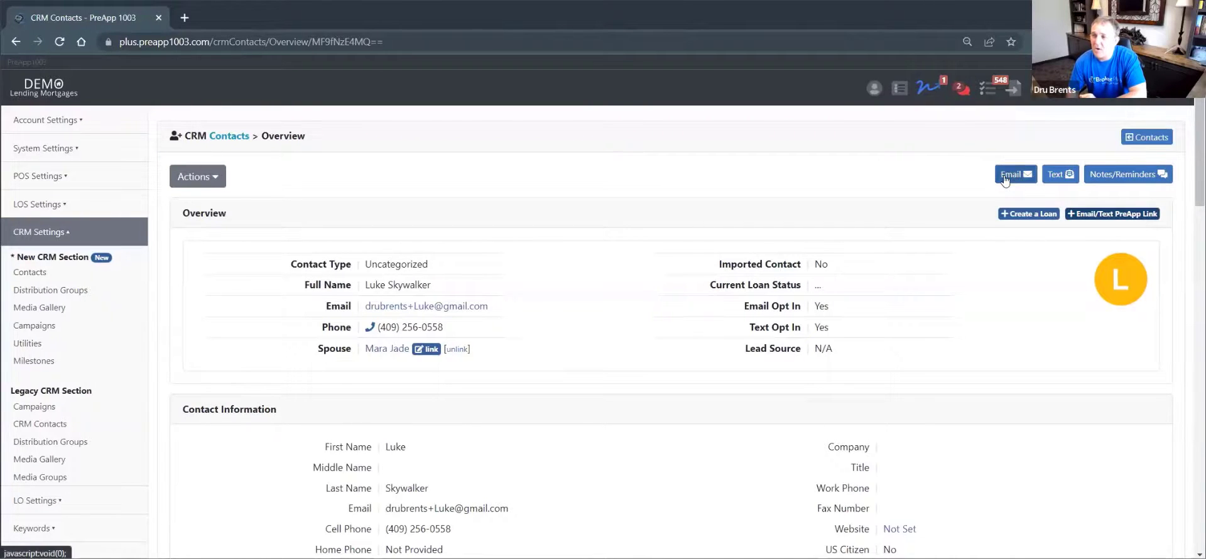
Examine the actions available for the contact and its contact type in the overview
click(199, 178)
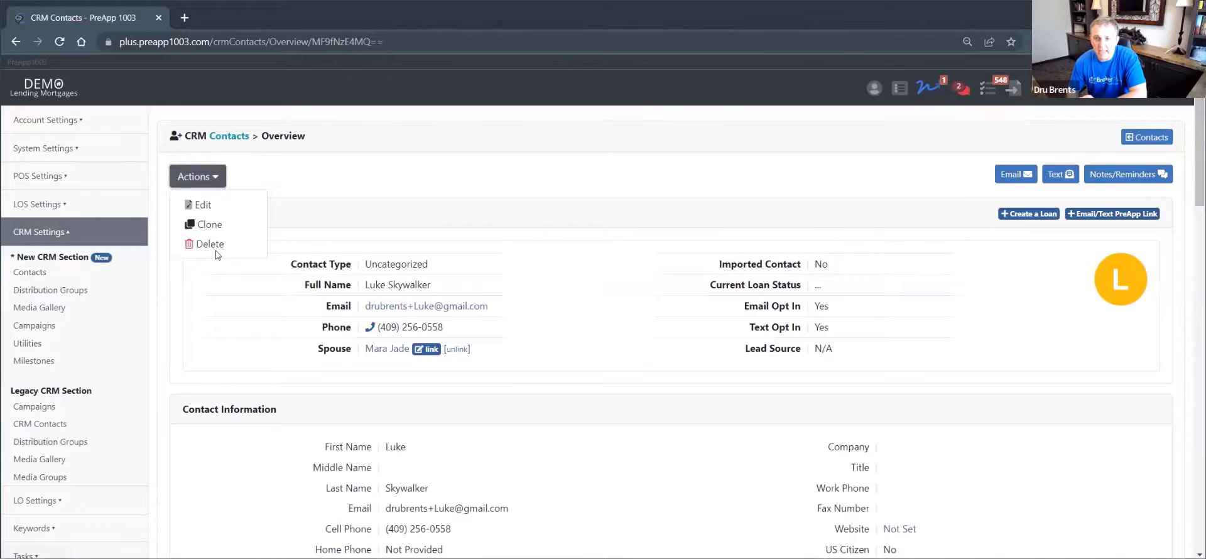
click(582, 263)
drag(299, 265, 430, 269)
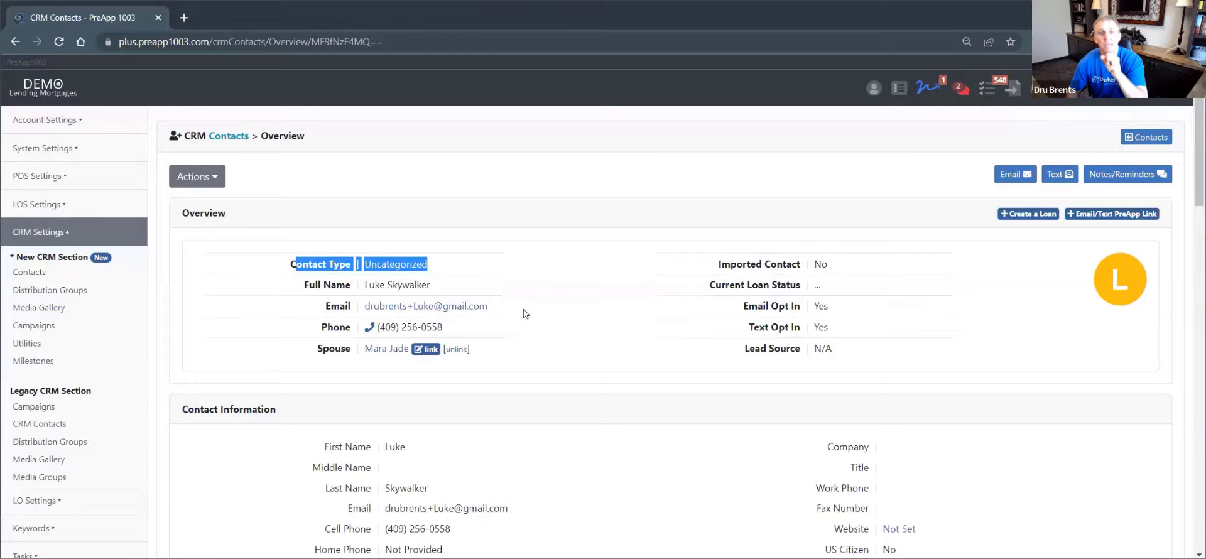
Open the spouse's linked contact record and return to the primary borrower's contact overview
click(389, 349)
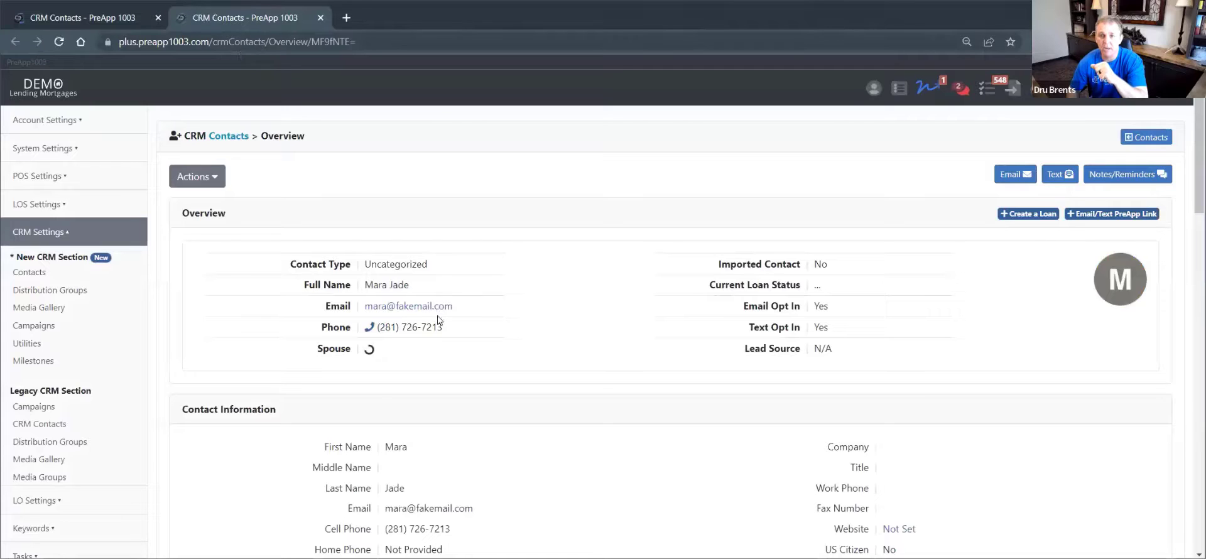
click(108, 20)
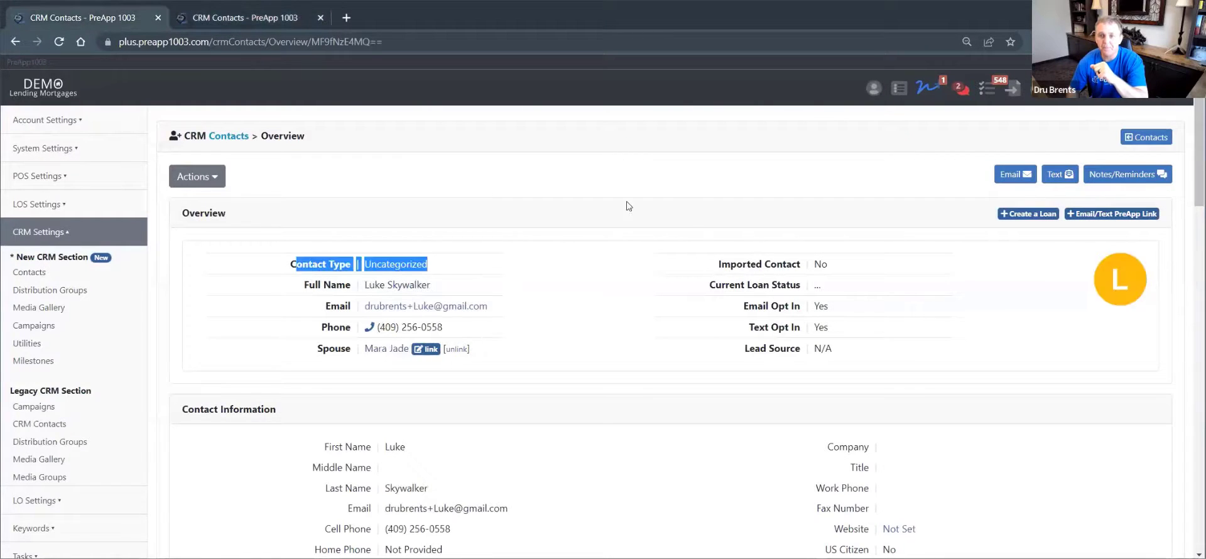
click(533, 338)
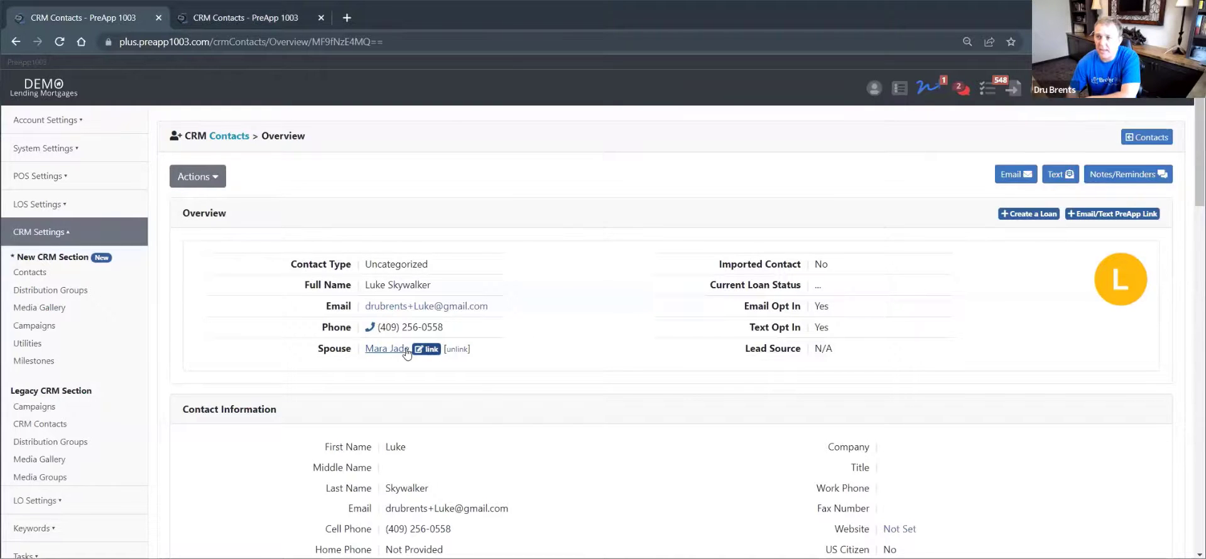
Examine the contact's imported status, opt-in settings and lead source in the overview
drag(829, 269, 721, 265)
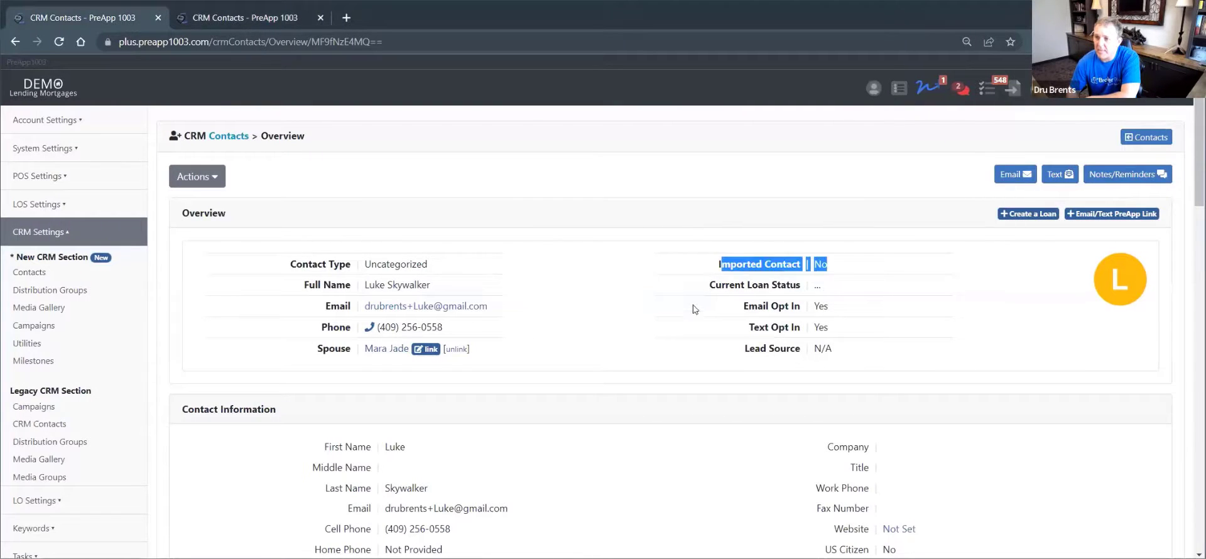
click(715, 300)
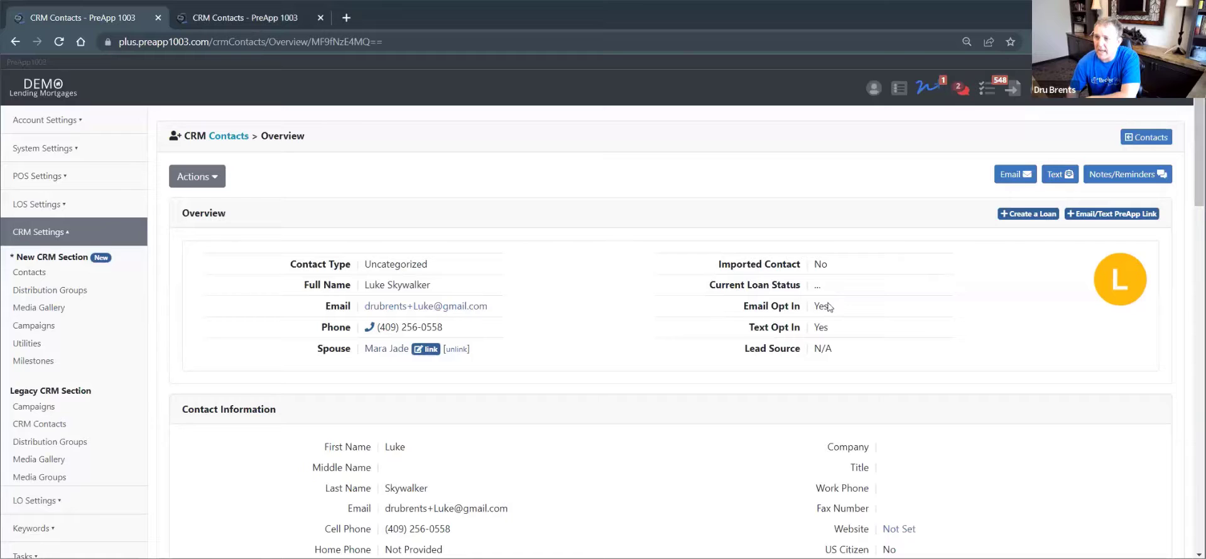
drag(833, 350, 747, 358)
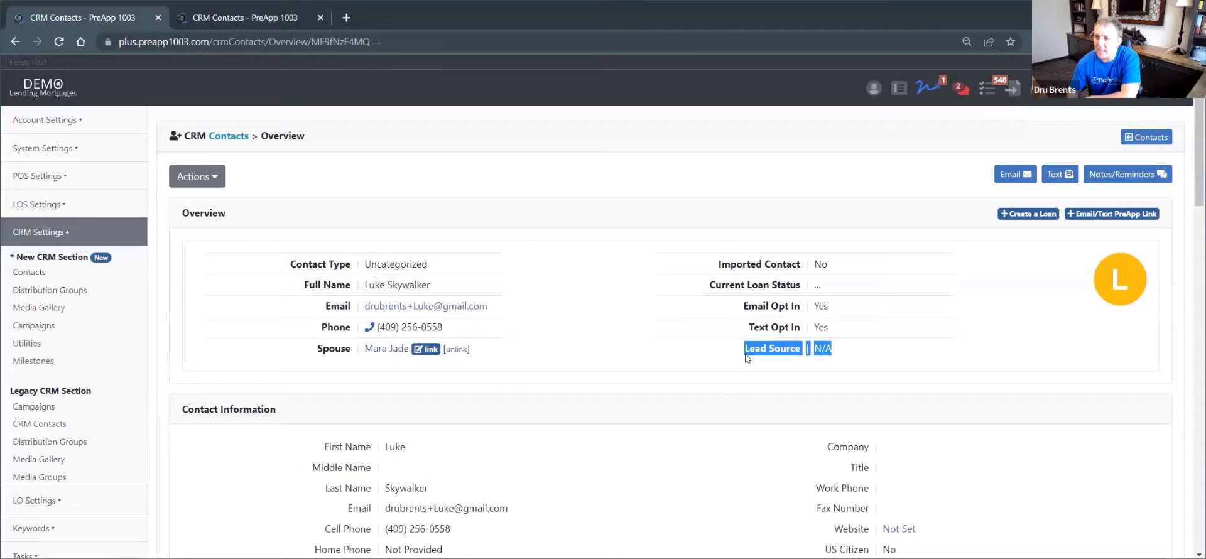
Start an email to the contact, examine its default footer signature, and try the Record Video option
click(1014, 174)
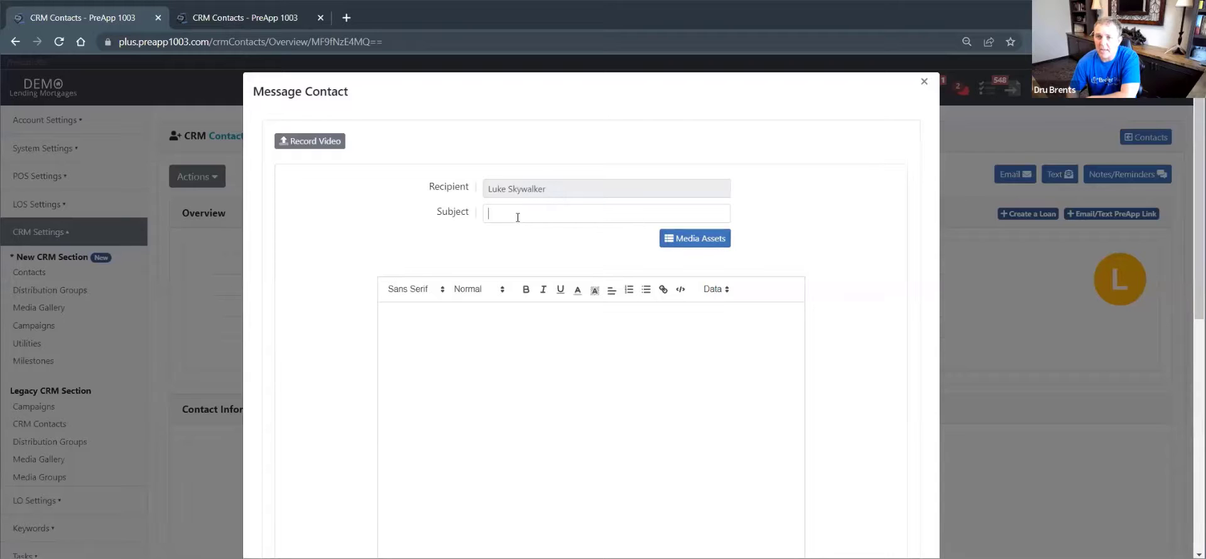
scroll(559, 237, down, 5)
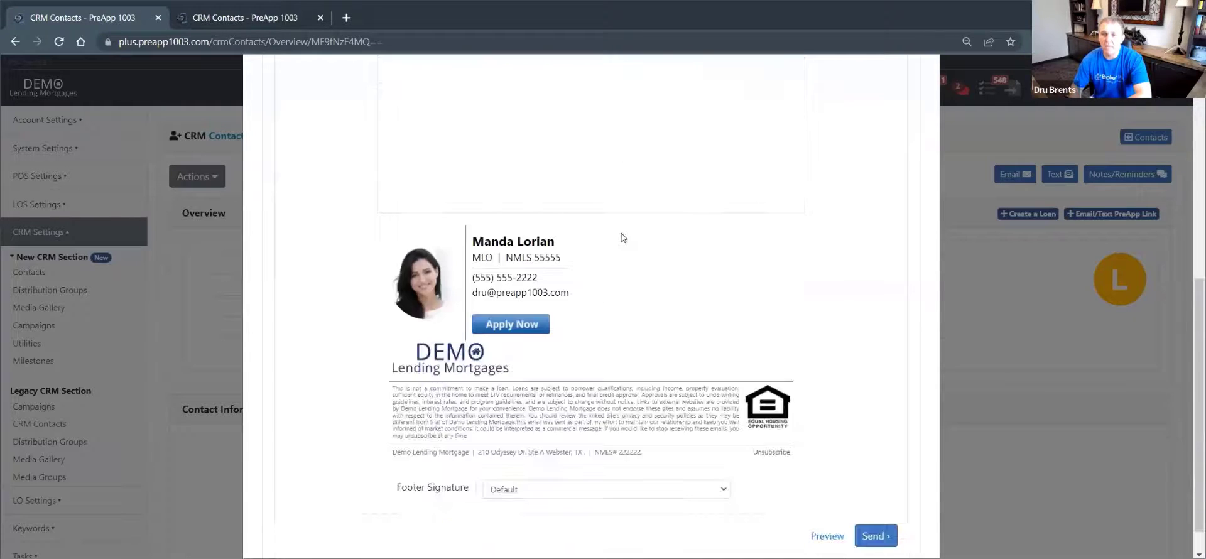
scroll(624, 238, up, 5)
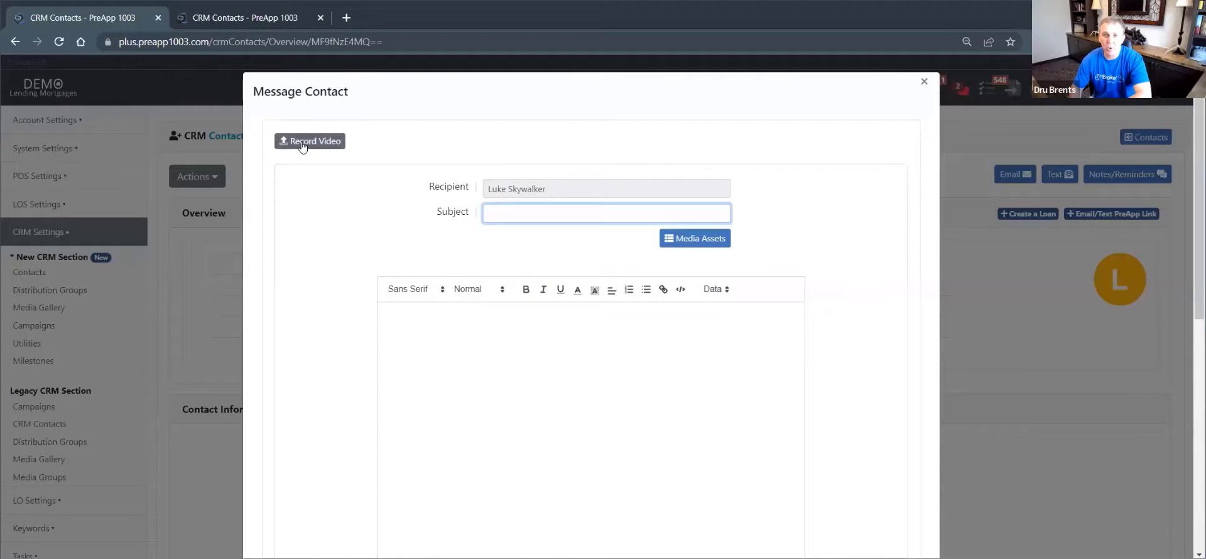
click(302, 144)
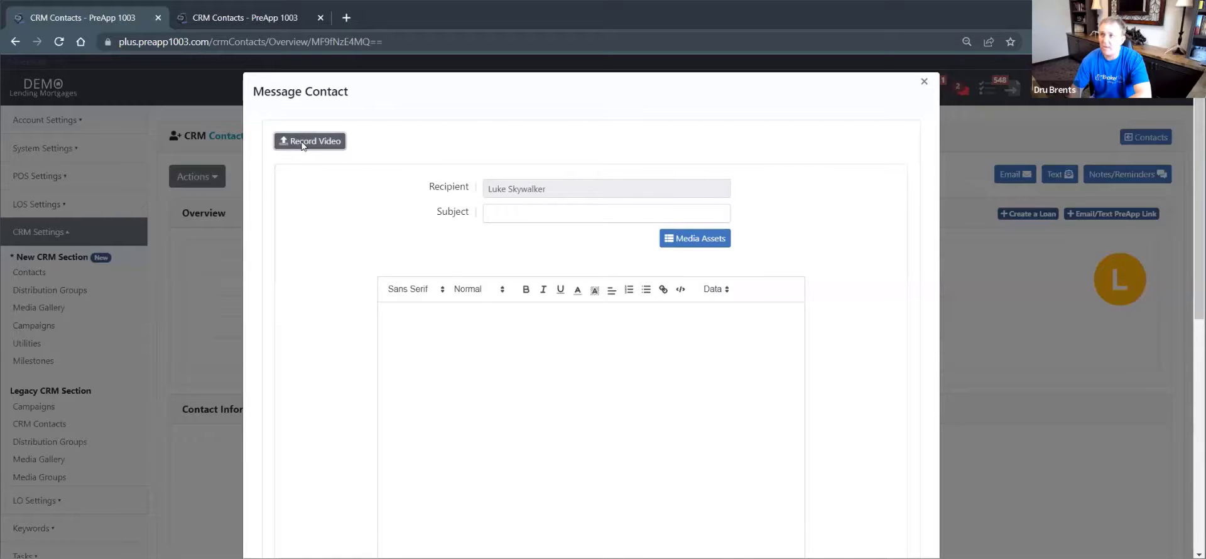
click(302, 146)
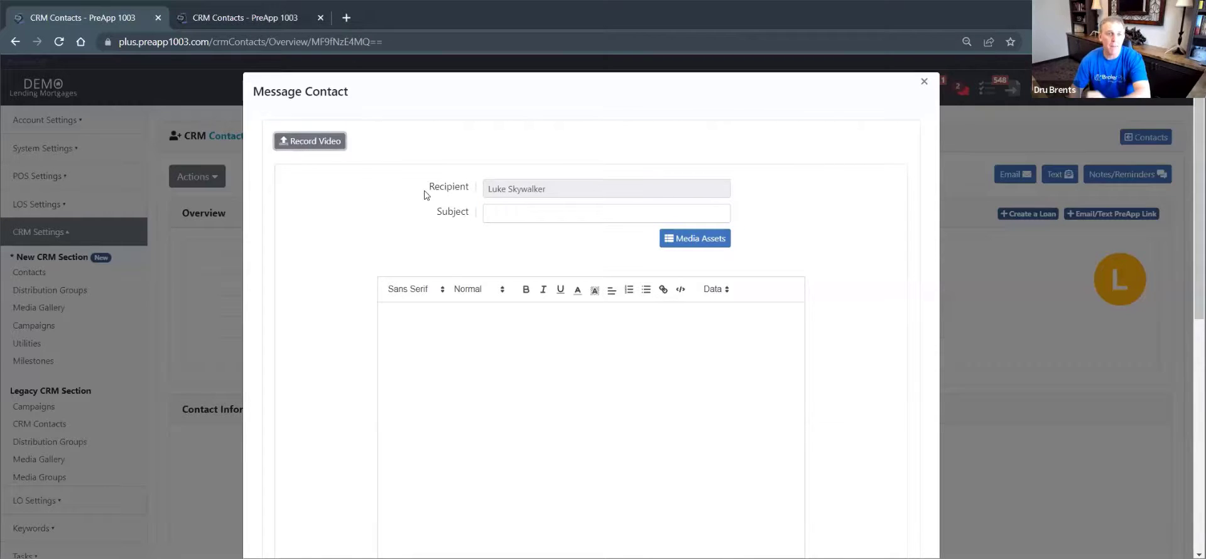
Browse the system media and personal videos, and insert the first personal video into the email body
click(683, 242)
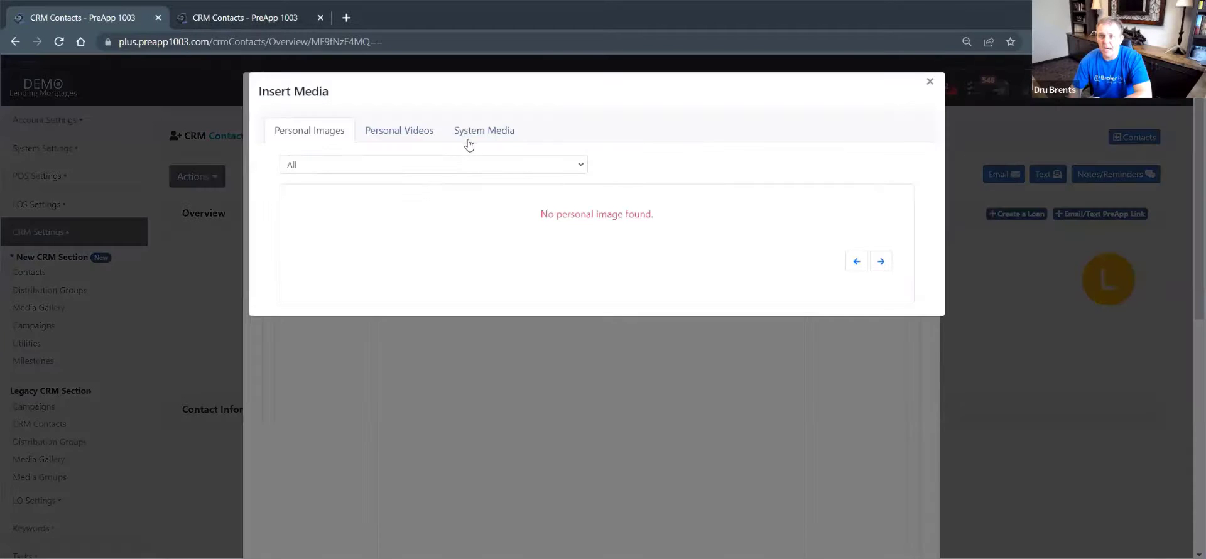
click(490, 144)
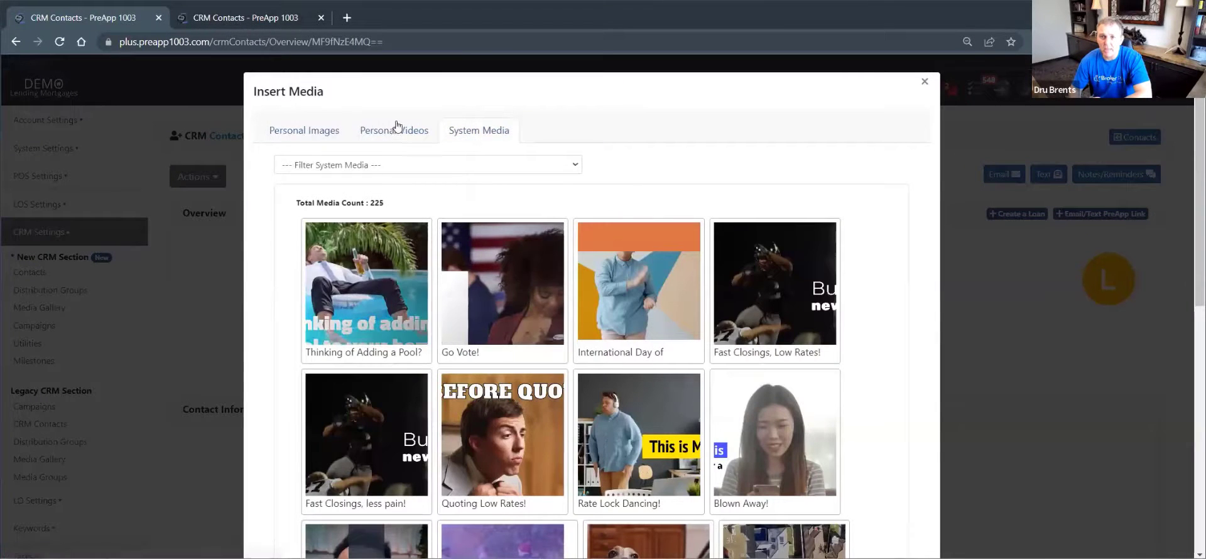
click(420, 141)
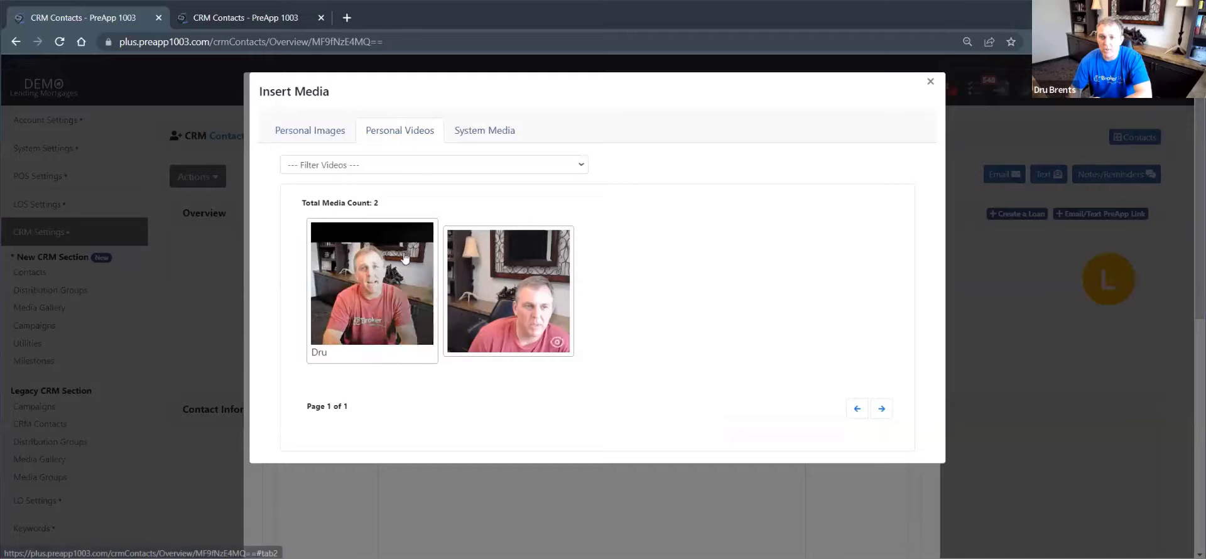
click(498, 134)
click(411, 134)
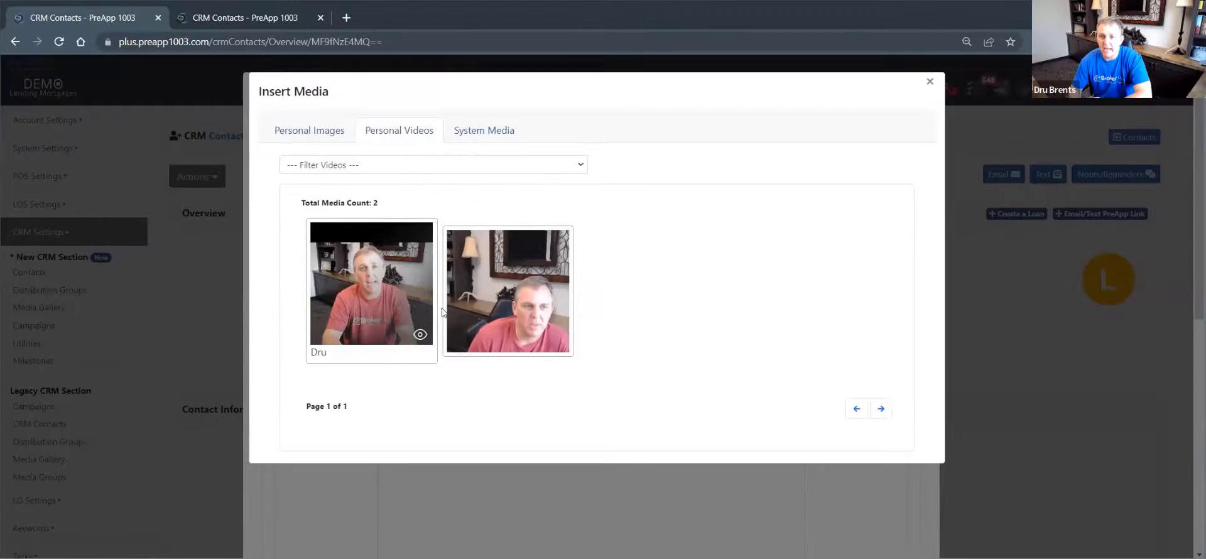
click(362, 313)
click(714, 371)
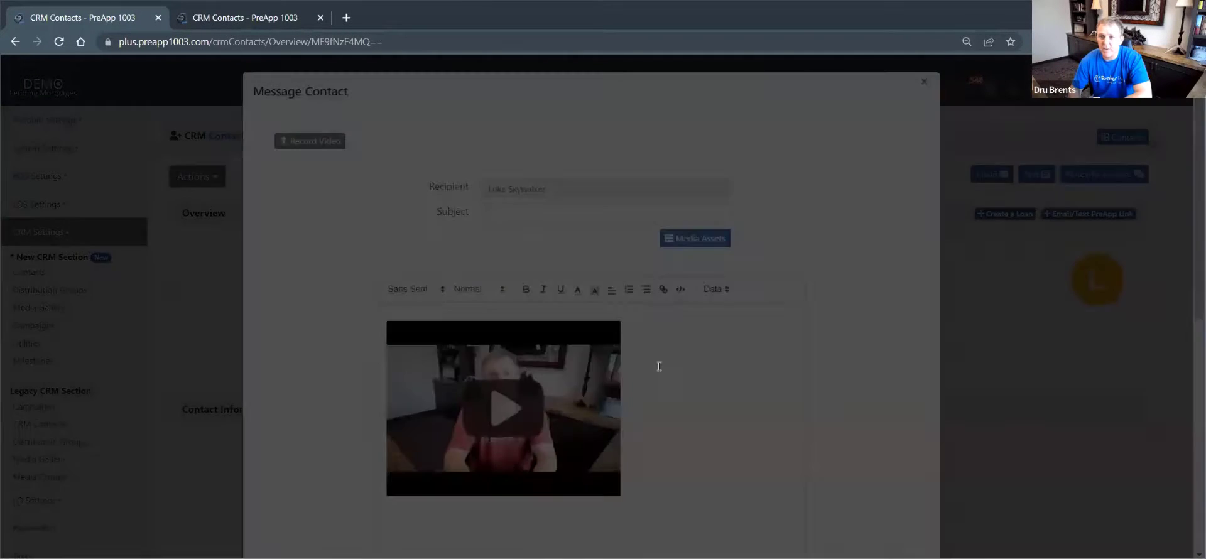
Review the email with its footer signature and close the message without sending it
scroll(666, 364, down, 5)
scroll(696, 367, down, 2)
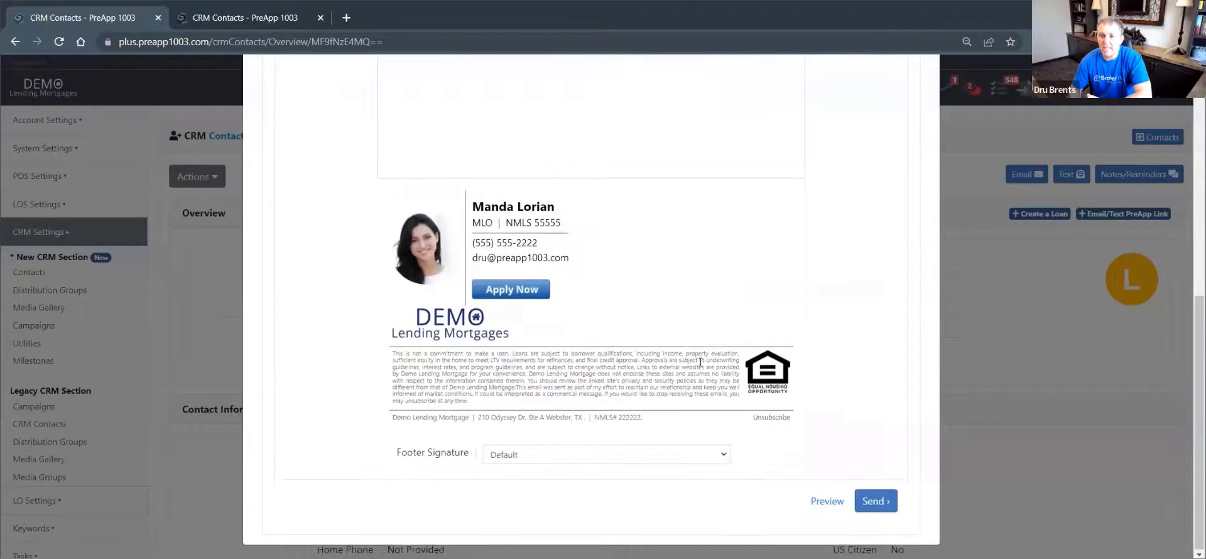
scroll(685, 366, up, 7)
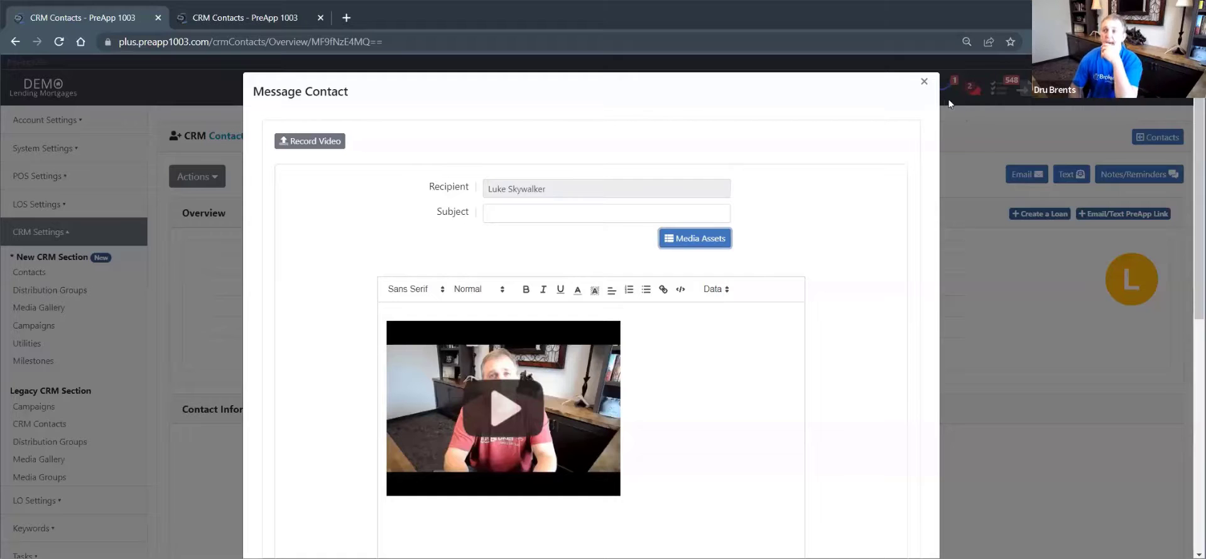
click(924, 82)
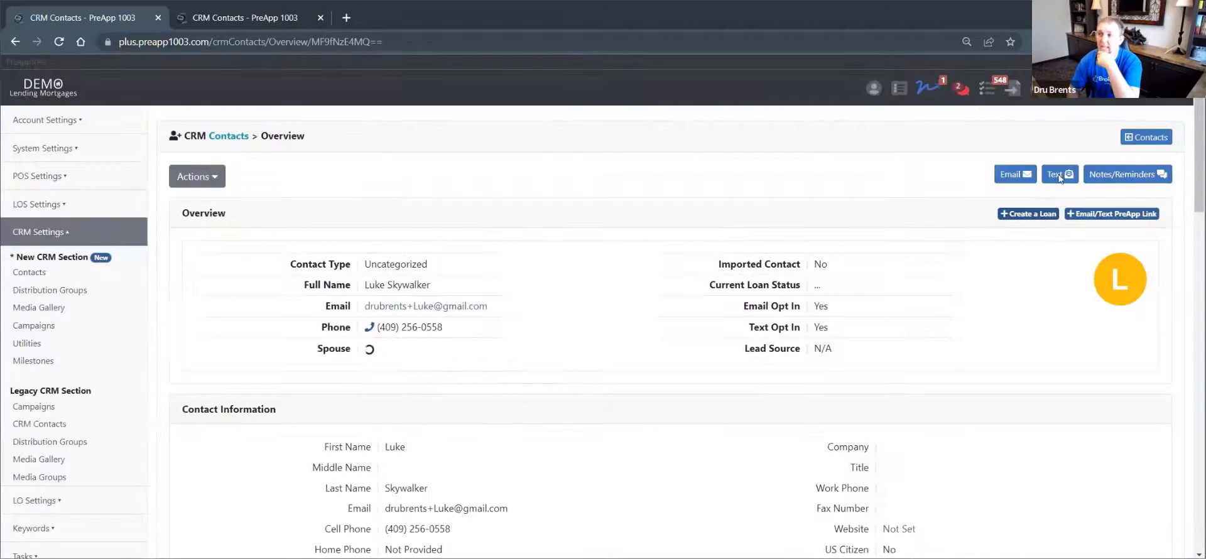
Start a text message to the contact with the subject "dr" and random filler text in the body
click(1070, 174)
click(503, 211)
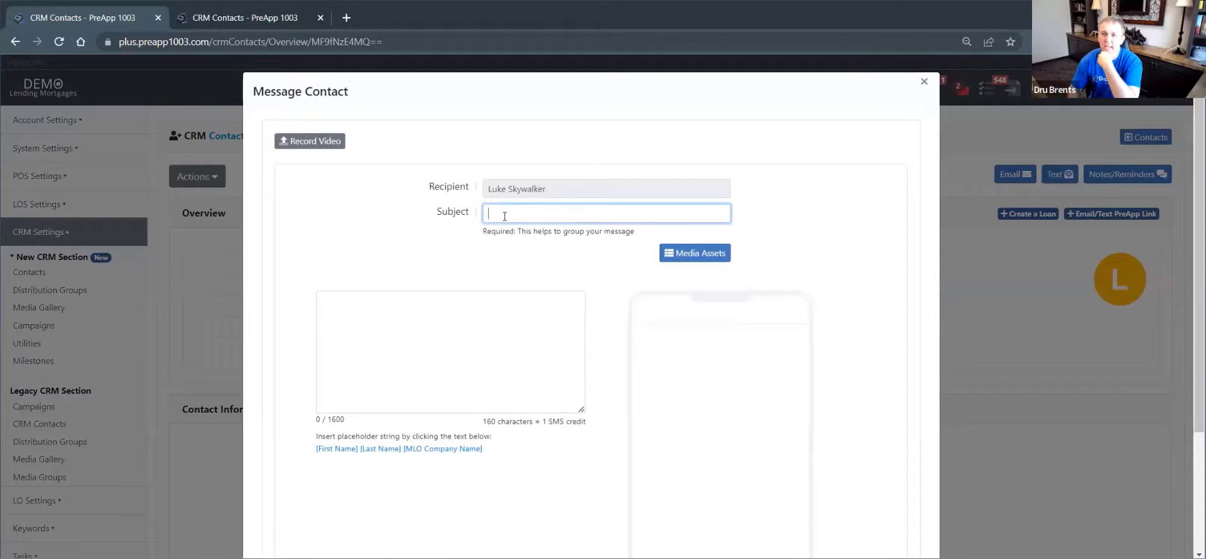
text(dr)
click(425, 301)
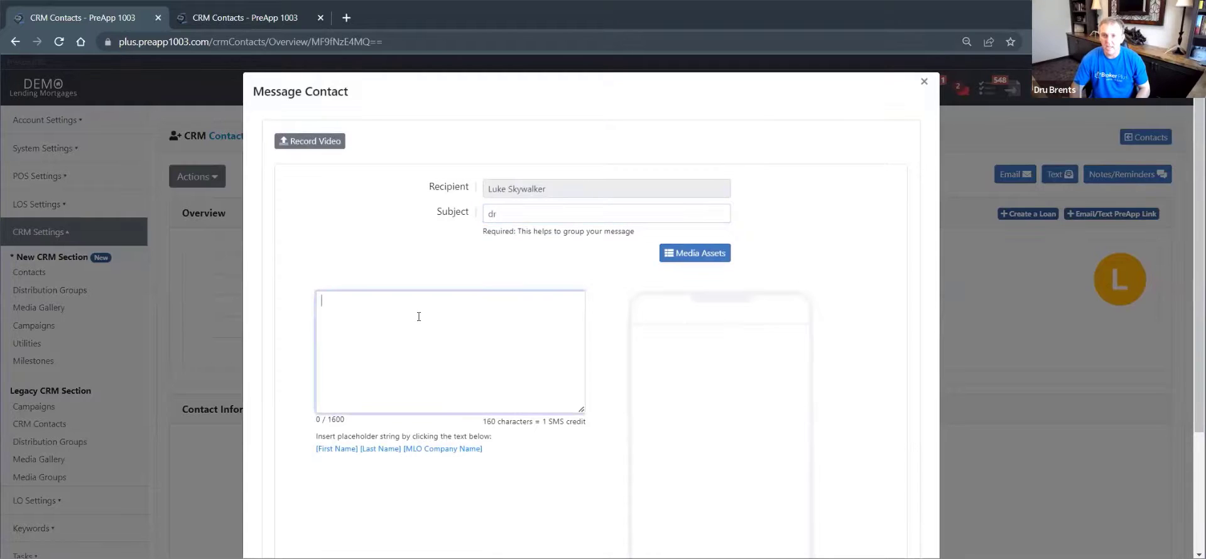
text(sdfgsdfgsdfgsdfgsdfgsdfgsdfgsdfgsdfgsdfgsdf)
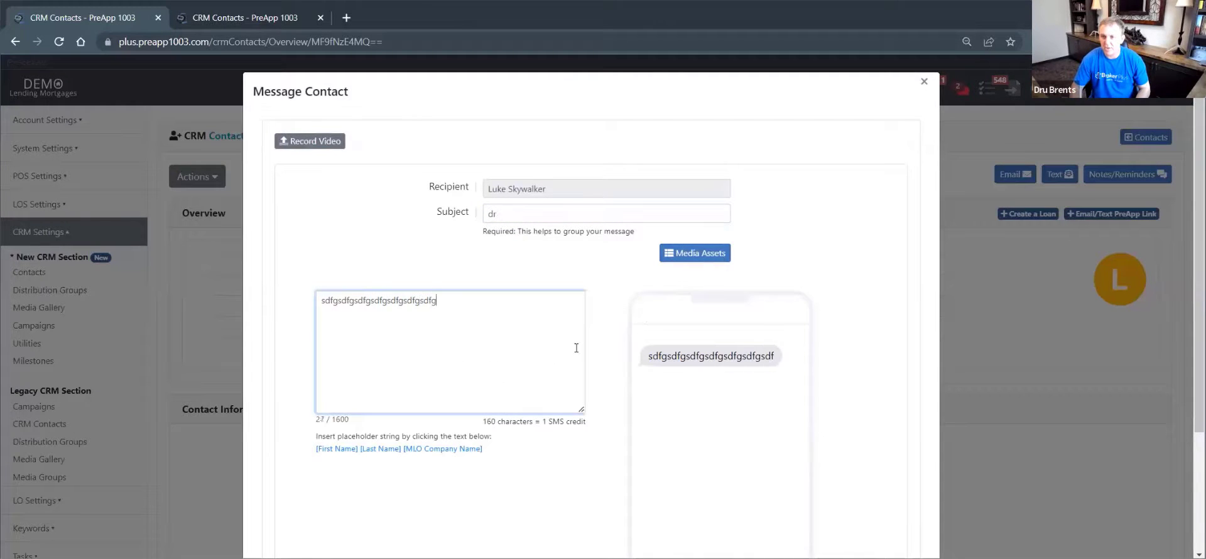
Insert the second personal video from the media assets into the text message
click(694, 259)
click(415, 131)
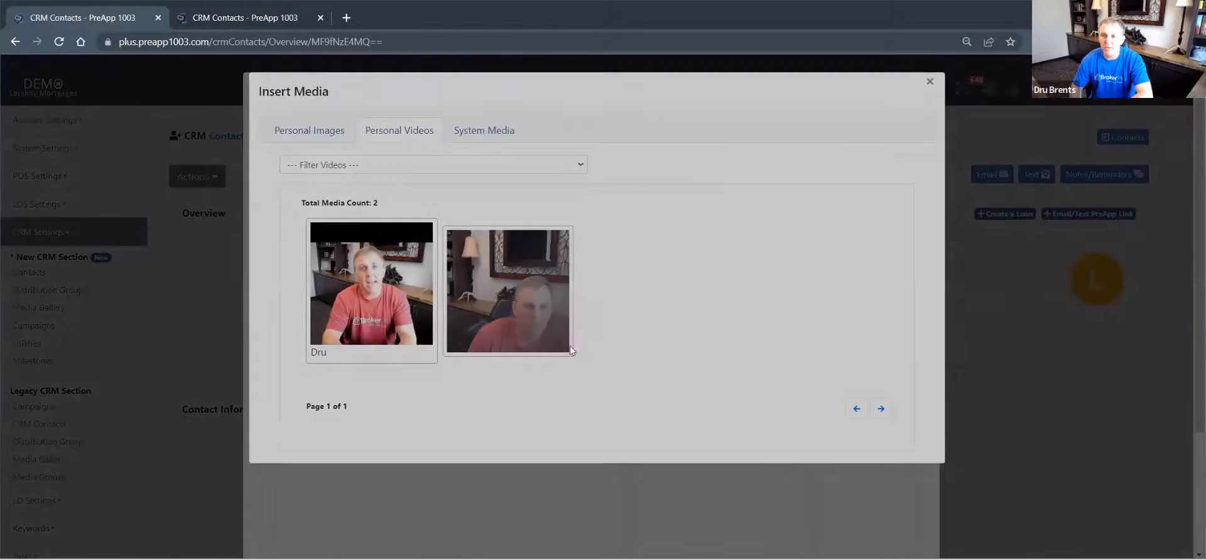
click(557, 341)
click(709, 353)
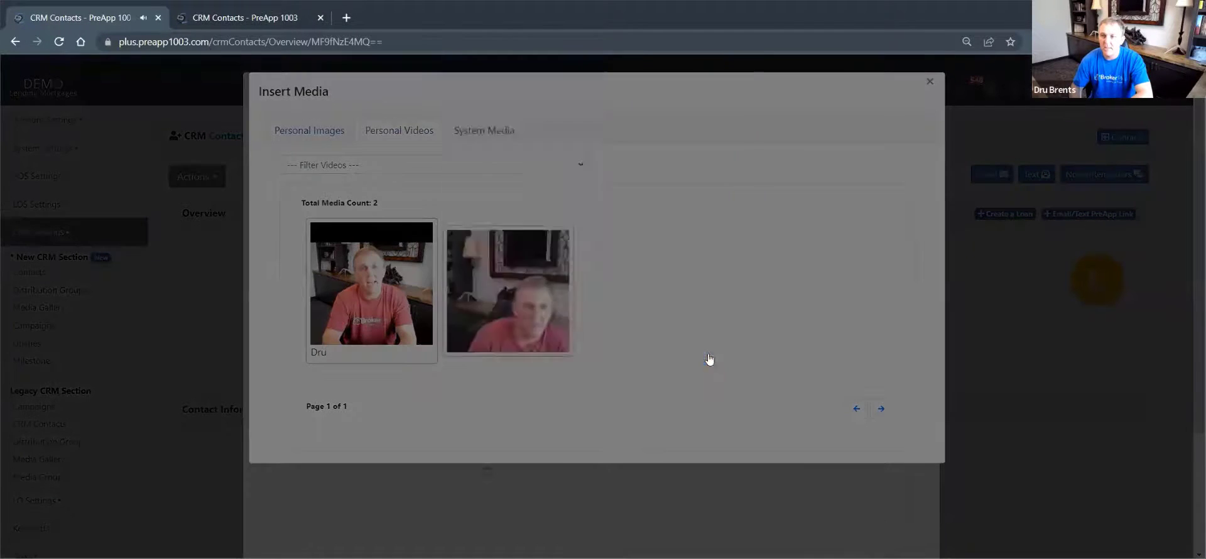
Review the text message with its attached video and close it without sending
scroll(662, 438, down, 3)
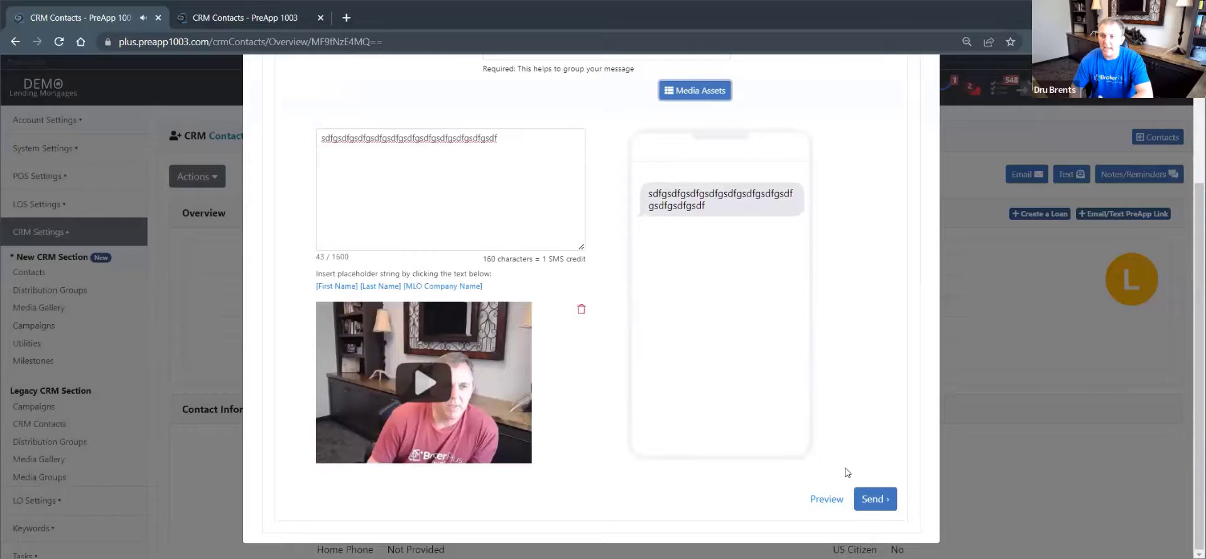
scroll(847, 473, up, 3)
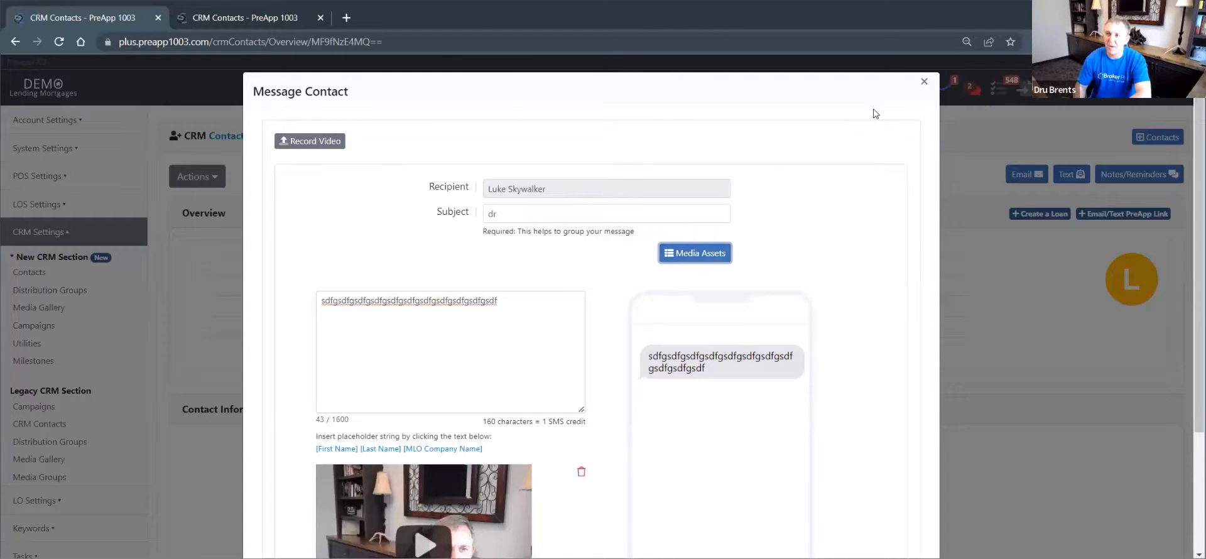
click(924, 83)
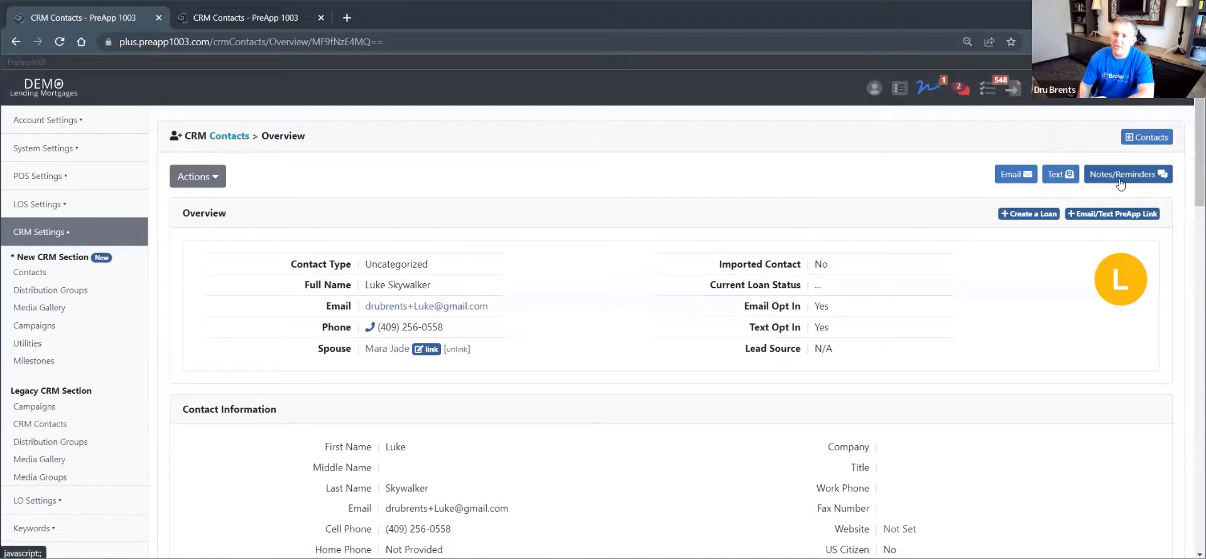
Open the contact's notes and reminders, examine the Create Reminder date and conversation options, and close without adding anything
click(1119, 180)
click(874, 134)
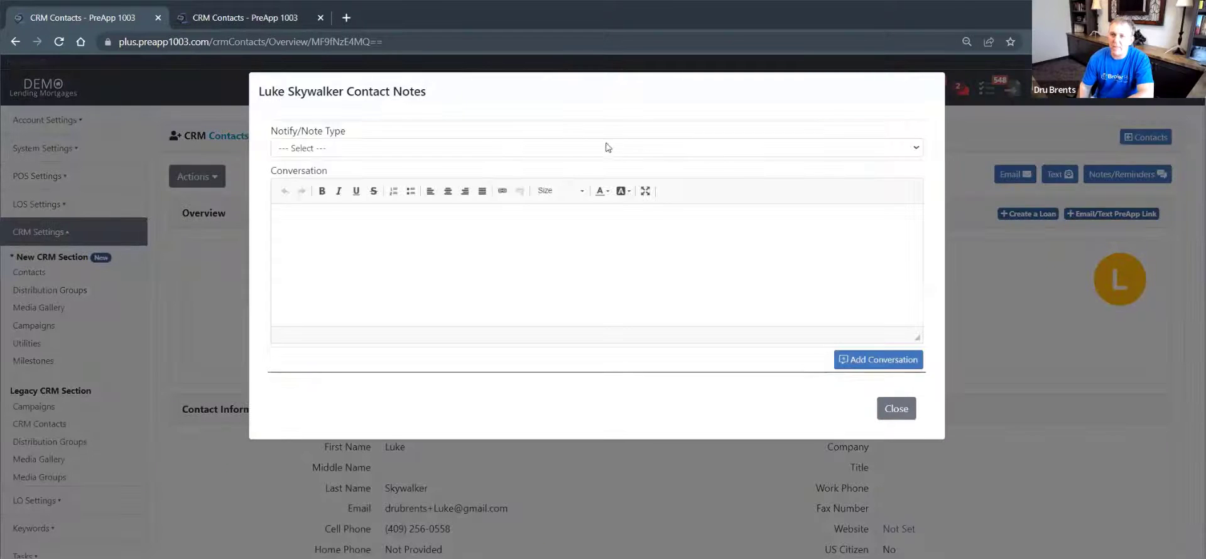
click(332, 149)
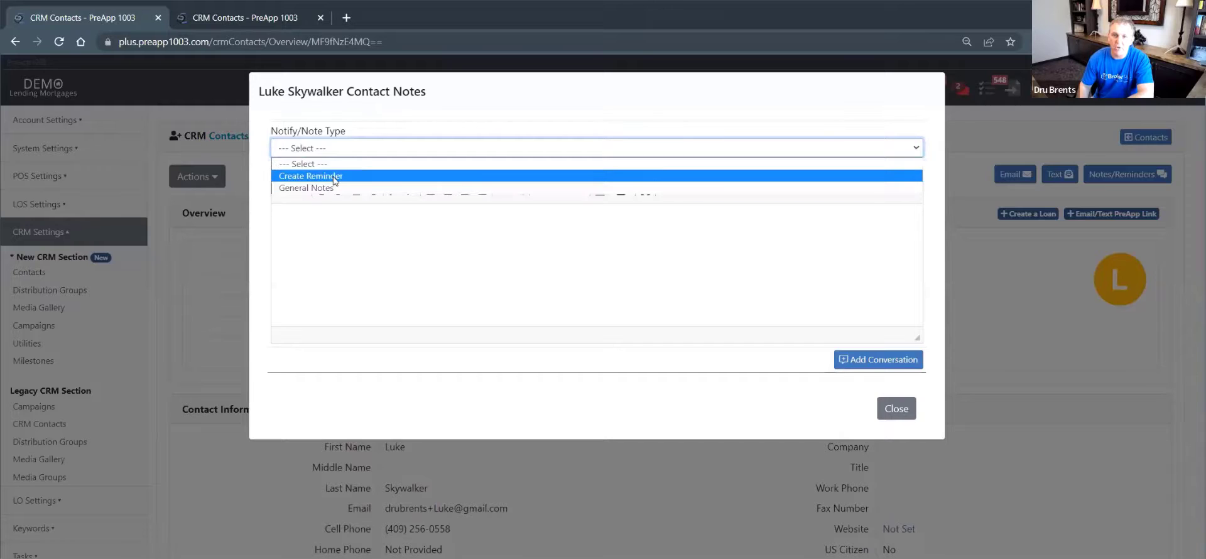
click(352, 176)
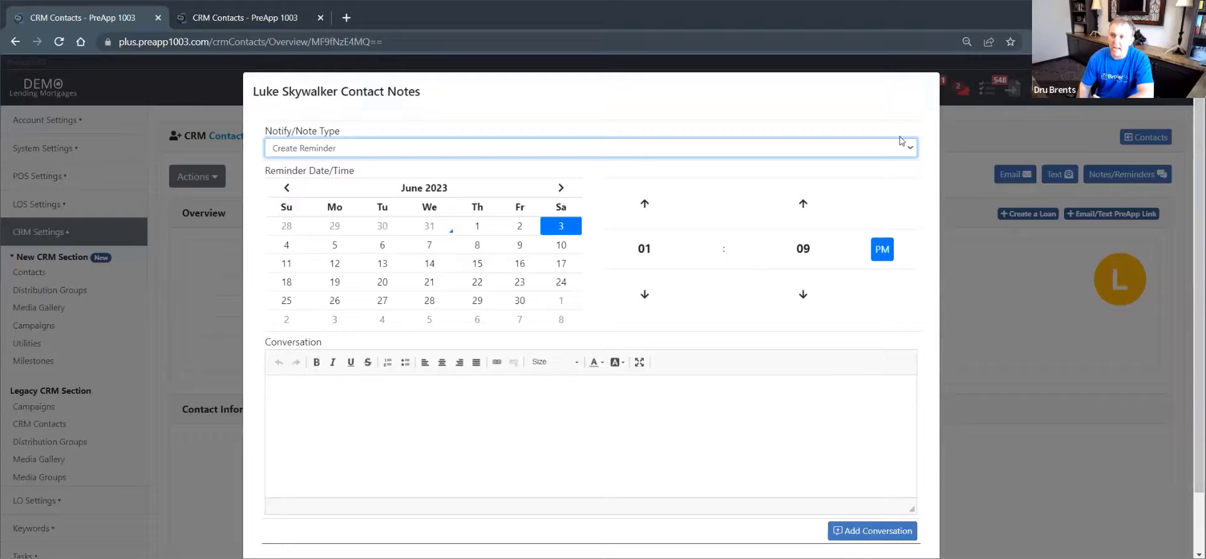
scroll(892, 314, down, 1)
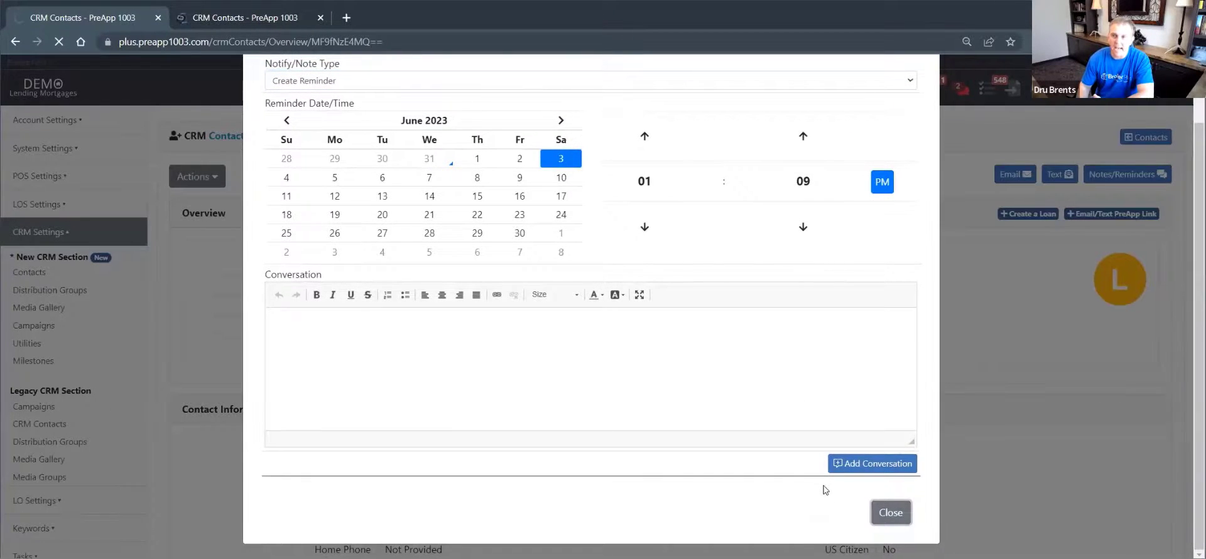
click(888, 516)
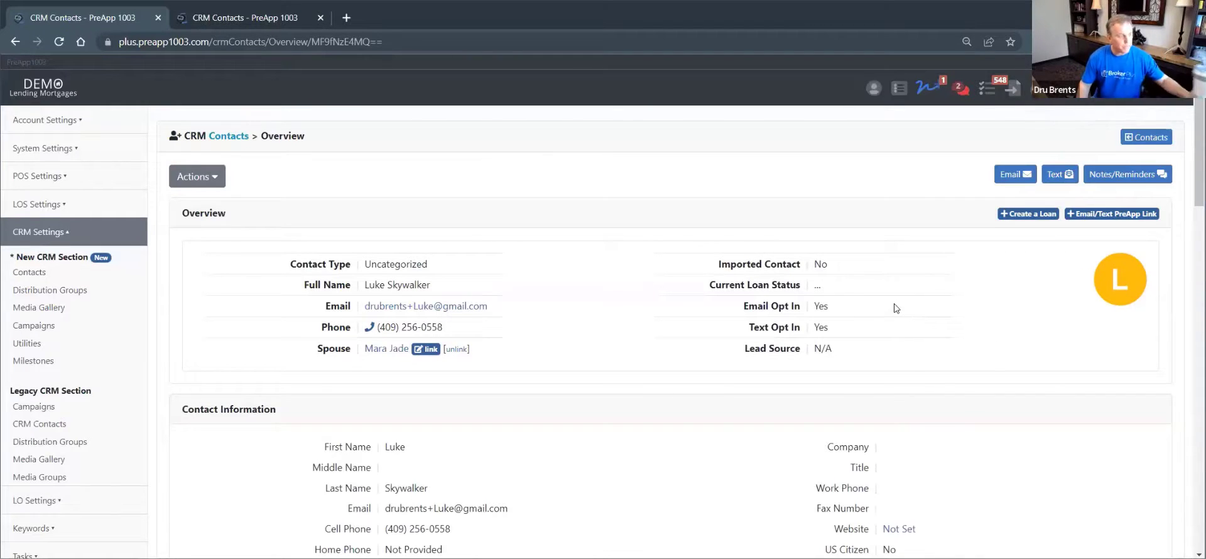
Examine the contact information, address information and custom information sections of the contact overview
scroll(274, 286, down, 3)
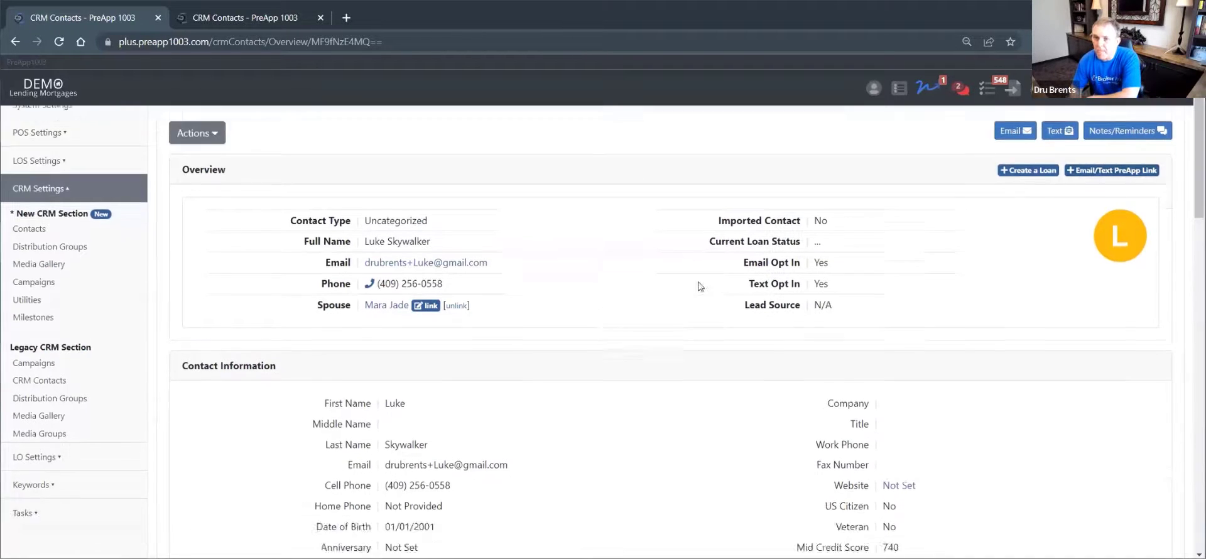
drag(189, 263, 317, 274)
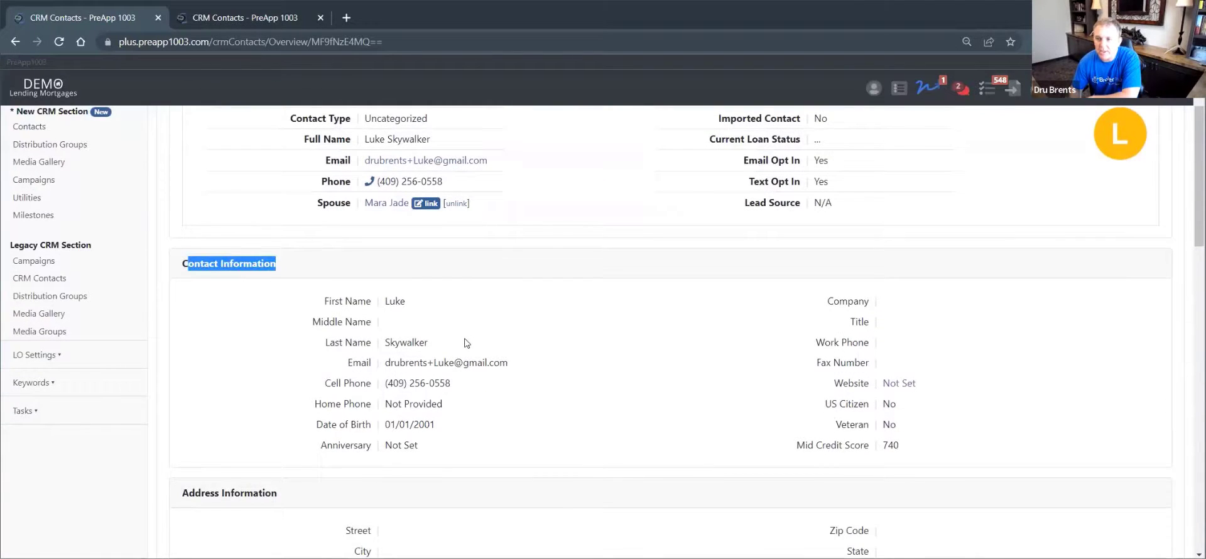
scroll(467, 342, down, 1)
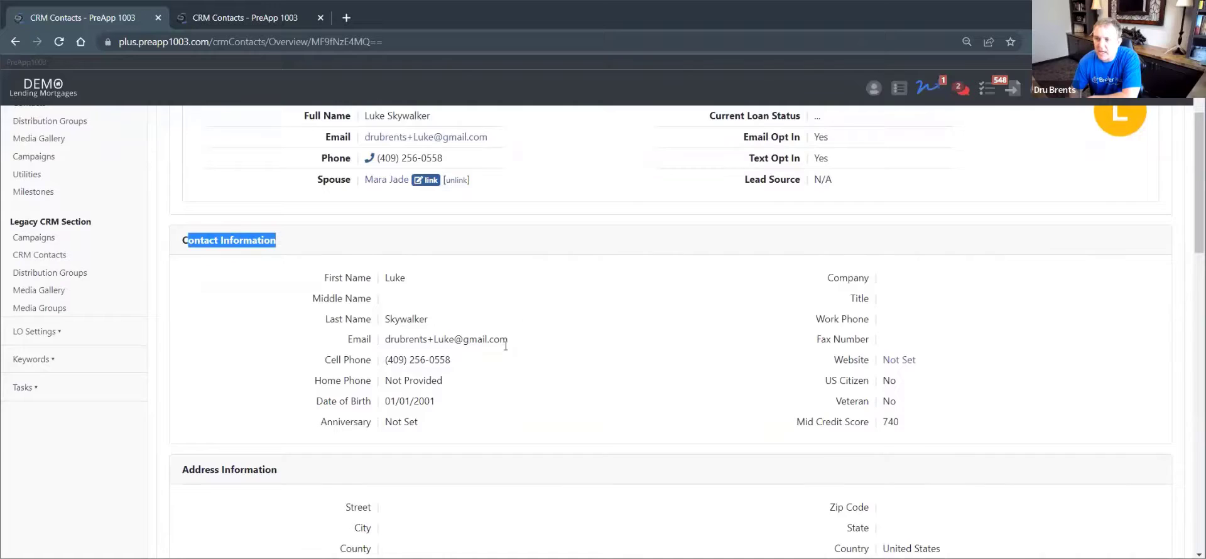
scroll(506, 346, down, 2)
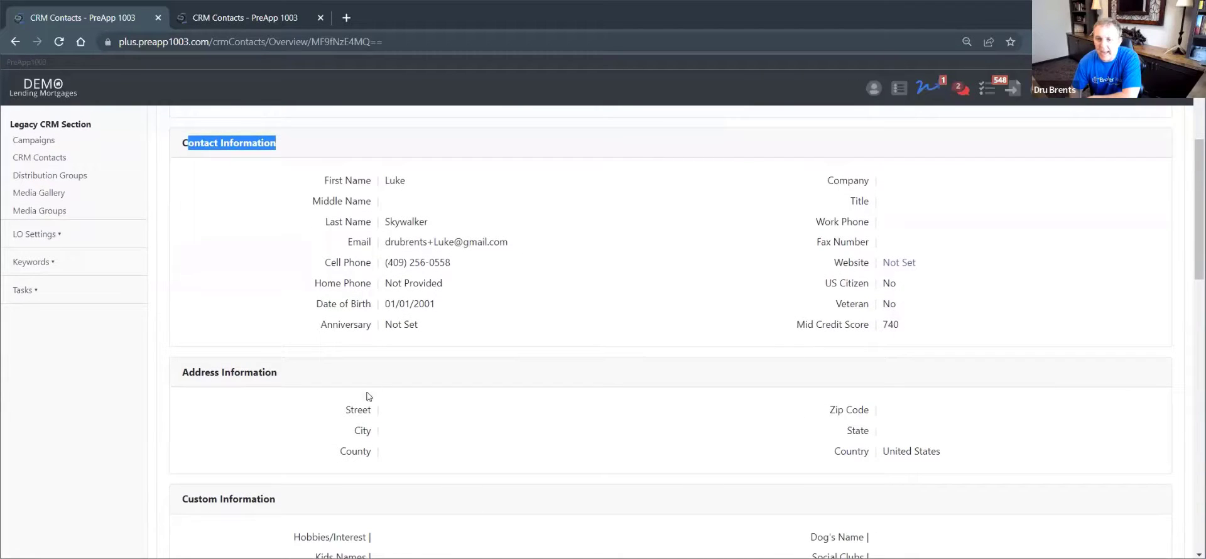
scroll(369, 396, down, 2)
drag(195, 402, 280, 404)
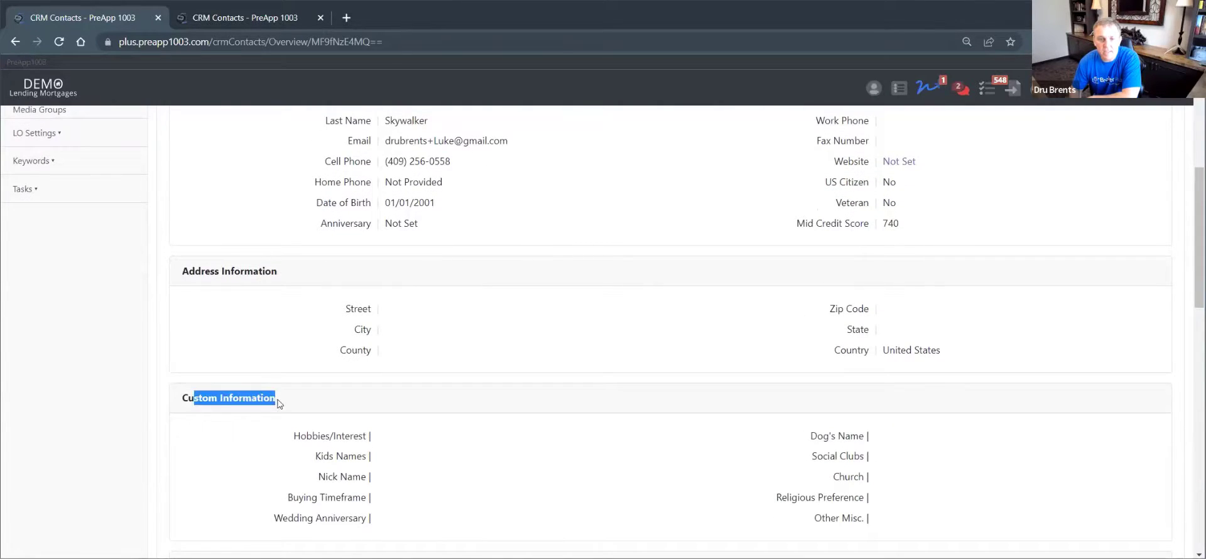
scroll(455, 418, down, 1)
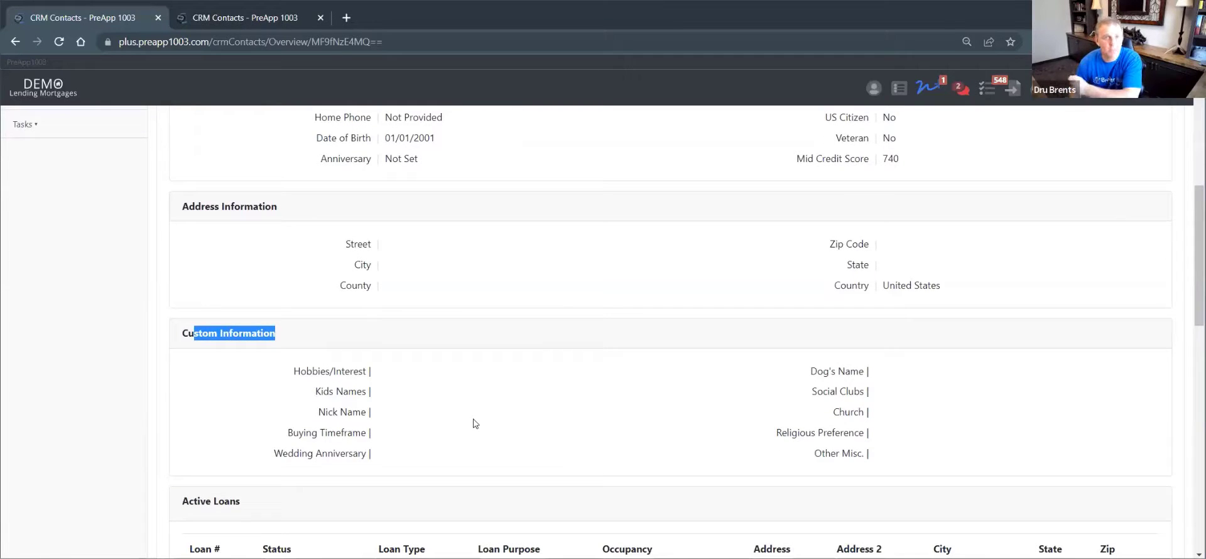
scroll(489, 399, down, 2)
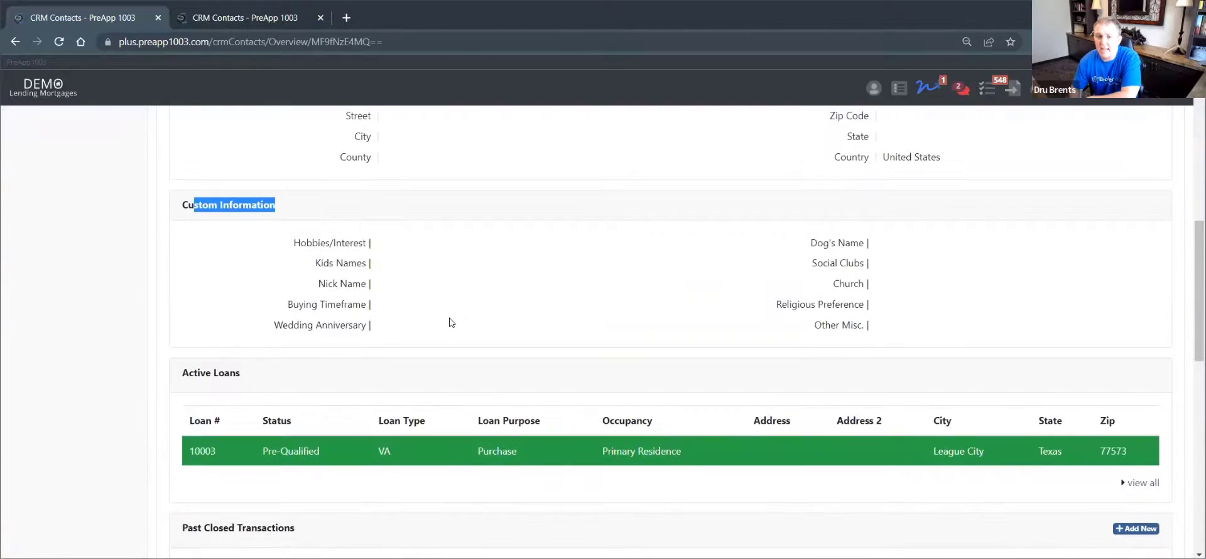
Examine the contact's active loans and open the pre-qualified VA purchase loan
click(259, 371)
drag(188, 380, 270, 379)
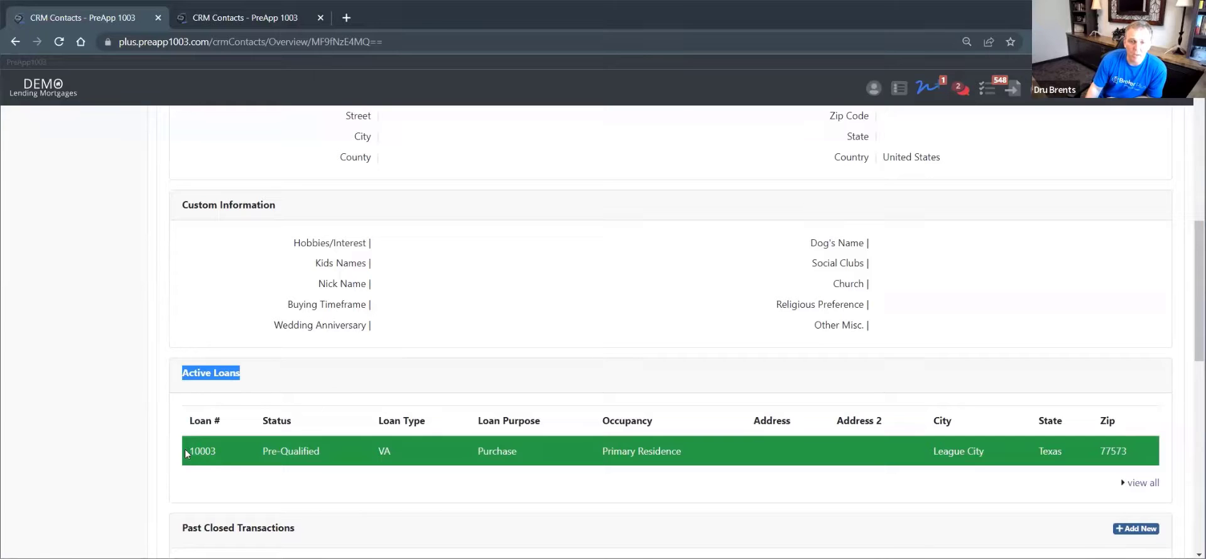
click(790, 394)
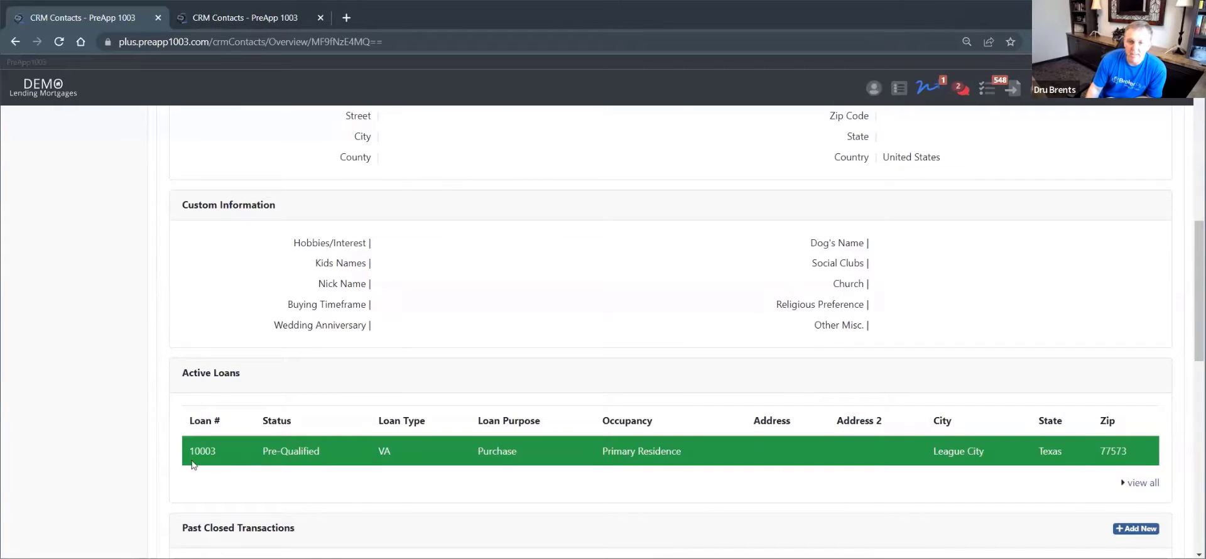
click(204, 450)
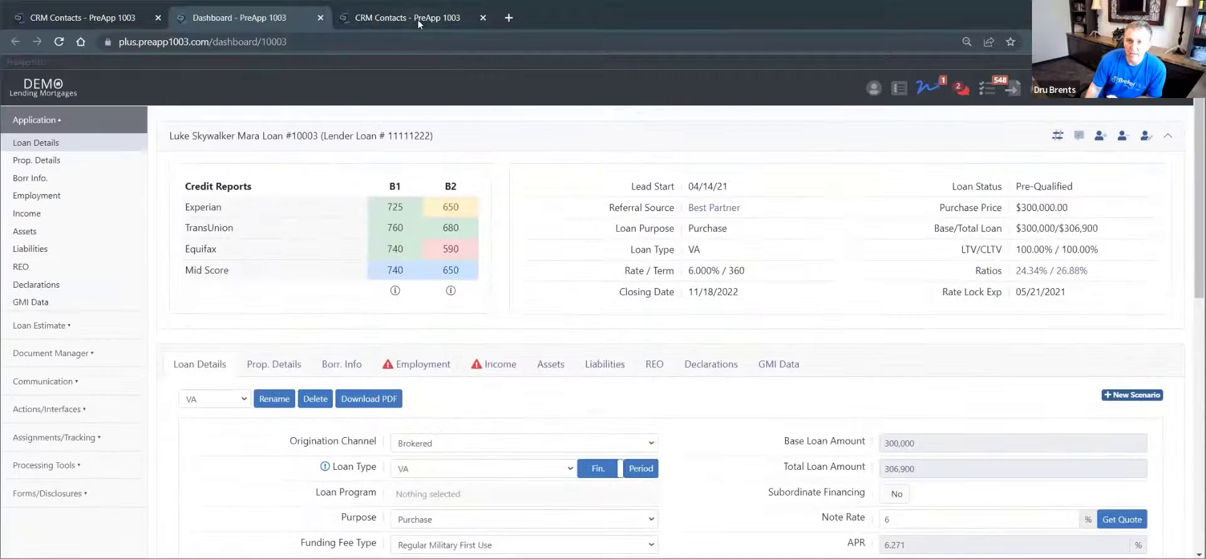
Check the spouse's contact overview, close it, and return to the first contact's overview after viewing the loan dashboard
click(418, 20)
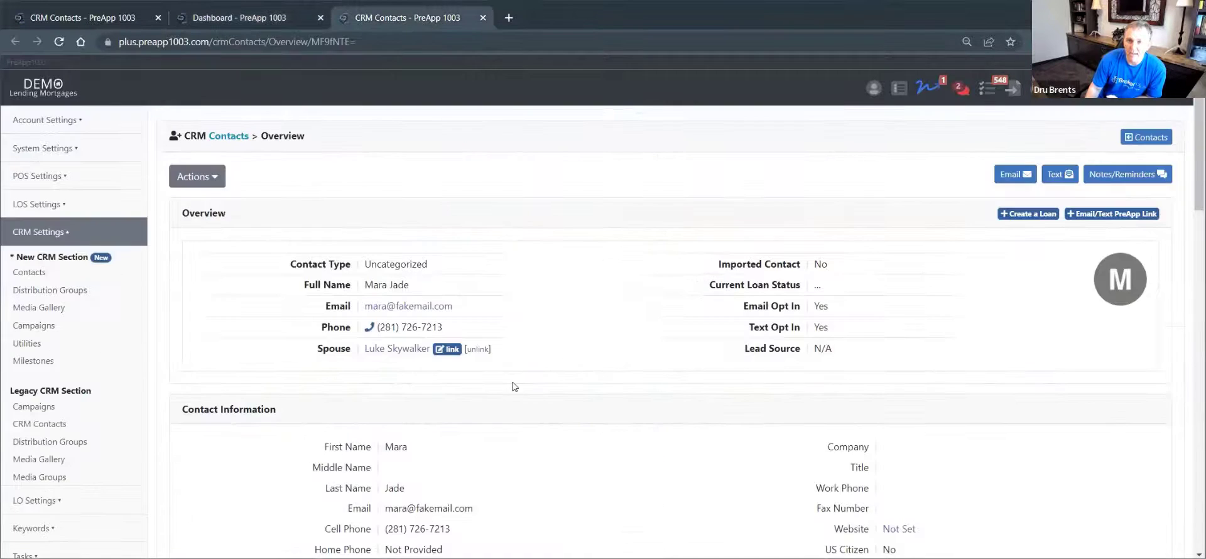
scroll(511, 388, down, 12)
click(88, 19)
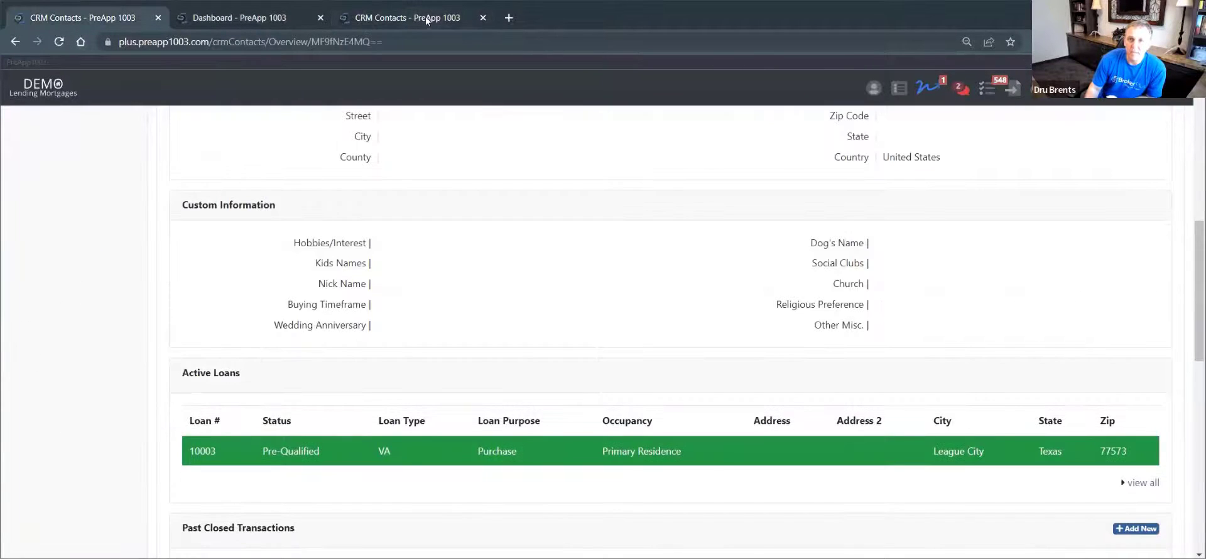
click(442, 21)
click(483, 17)
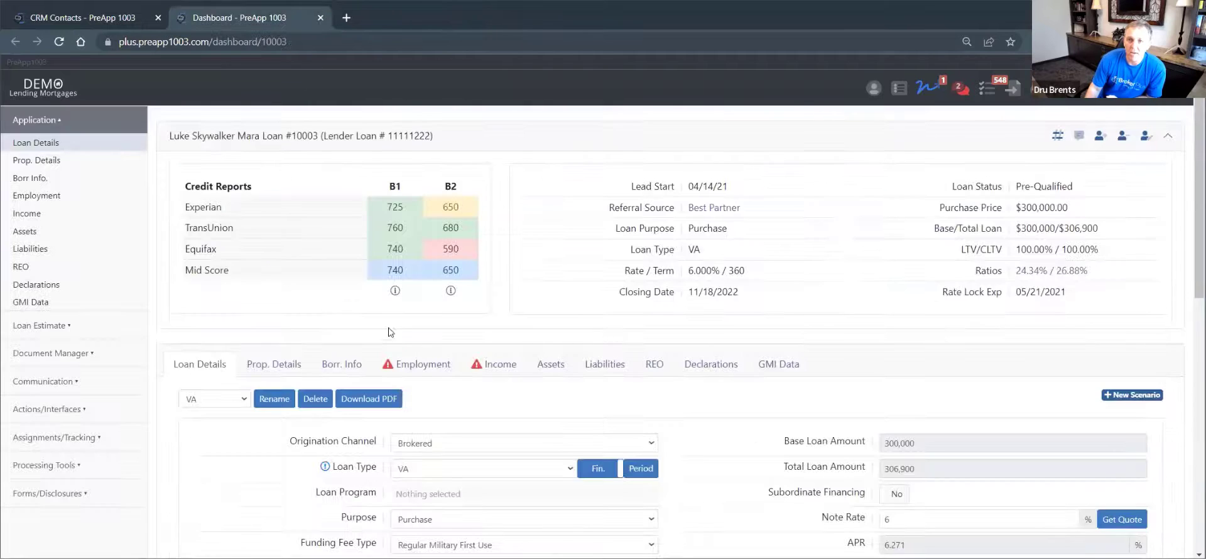
scroll(409, 334, down, 2)
click(124, 19)
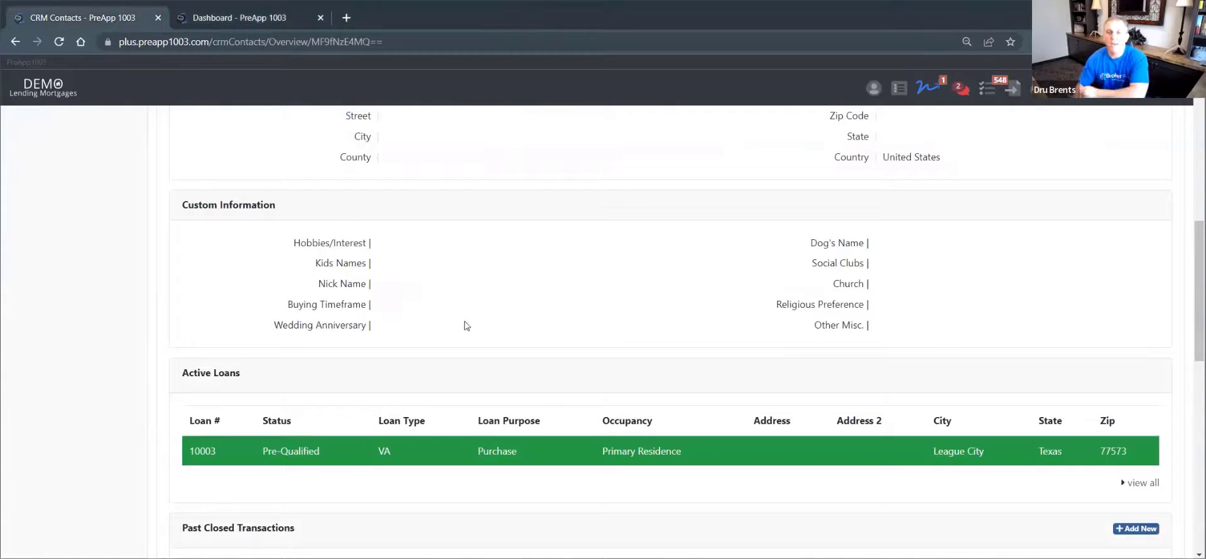
Examine the contact's past closed transactions, review the details of the one closed 02/01/2001, and close it
scroll(466, 325, down, 4)
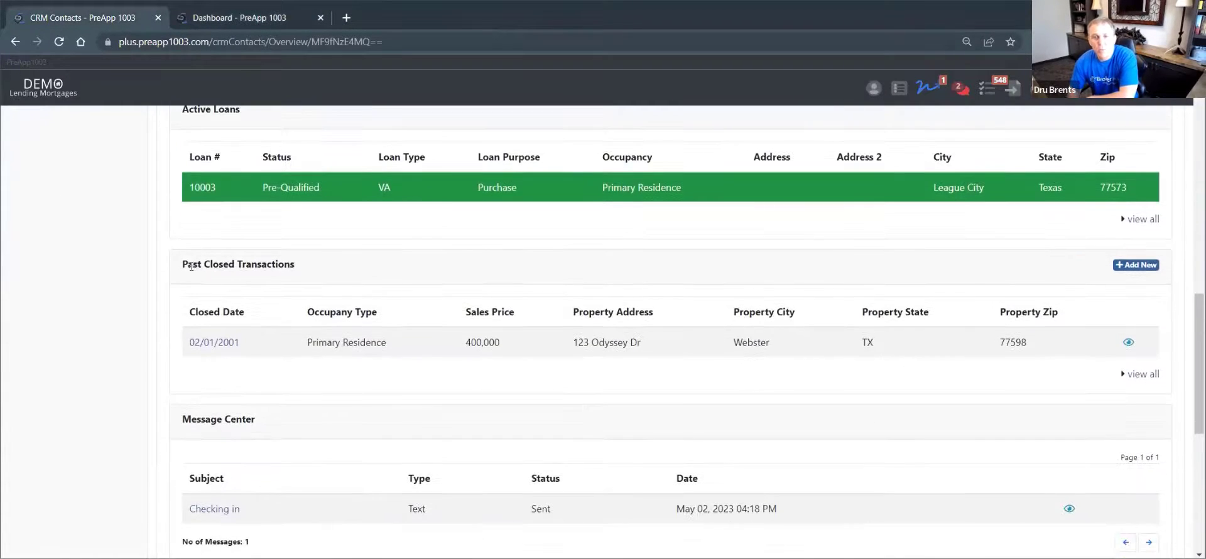
triple_click(213, 269)
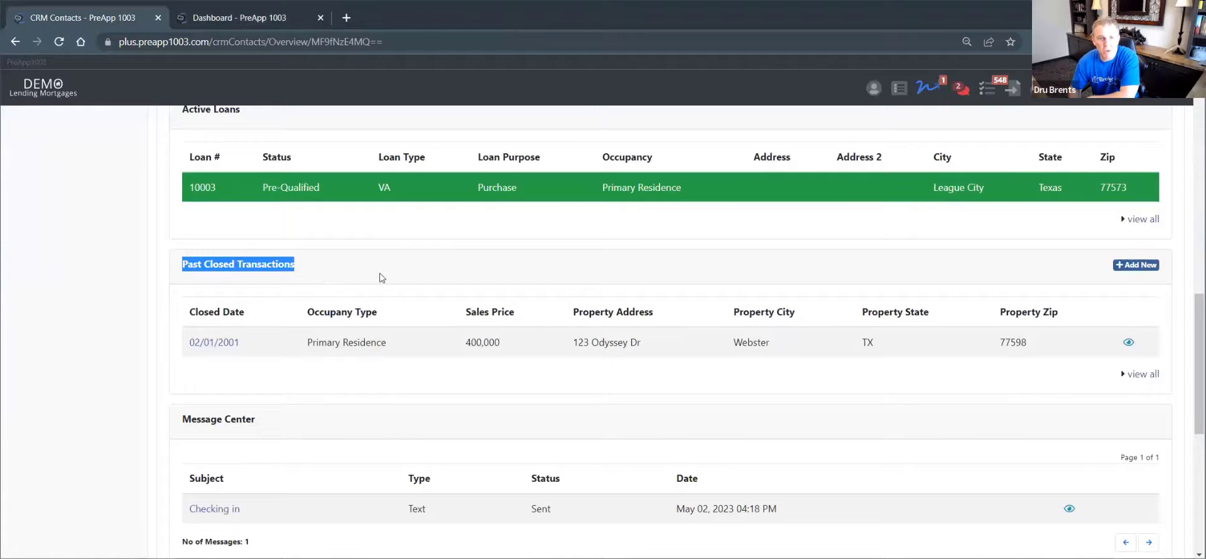
click(874, 308)
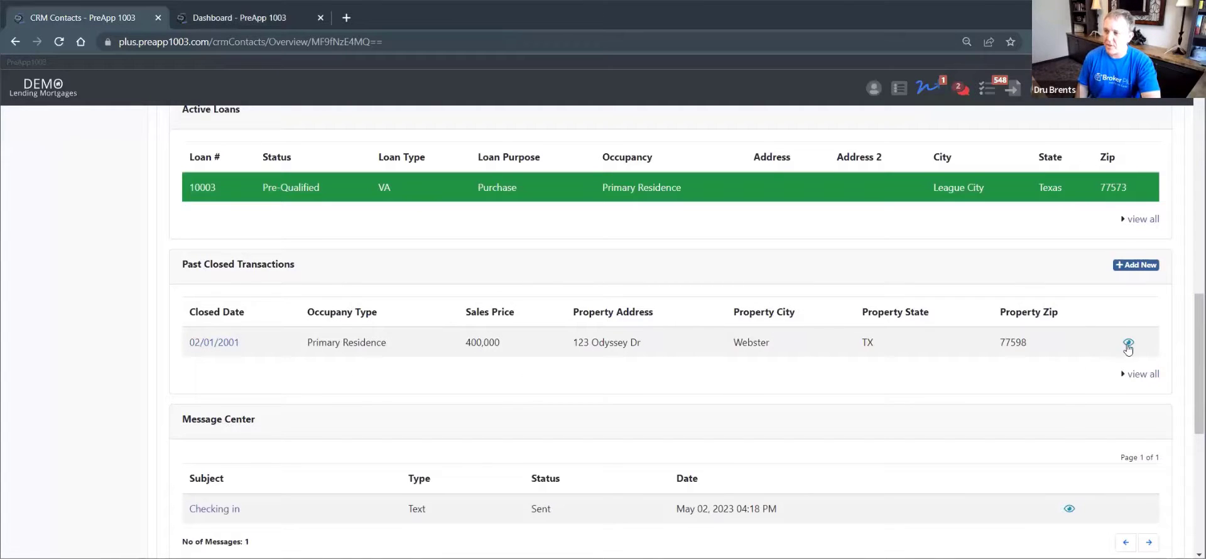
click(1129, 343)
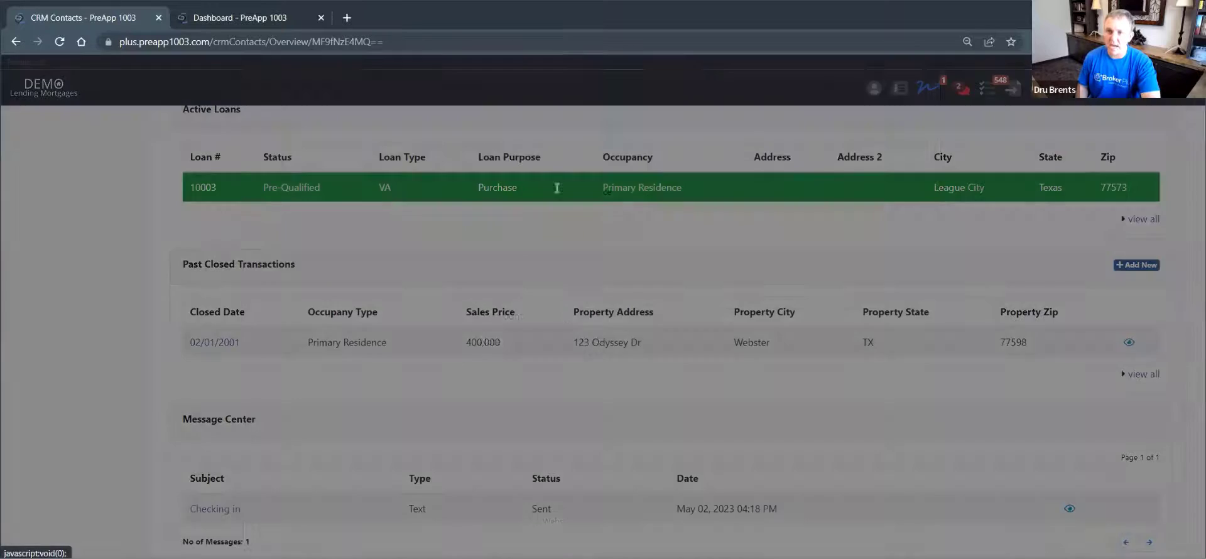
scroll(593, 180, down, 2)
scroll(592, 181, down, 1)
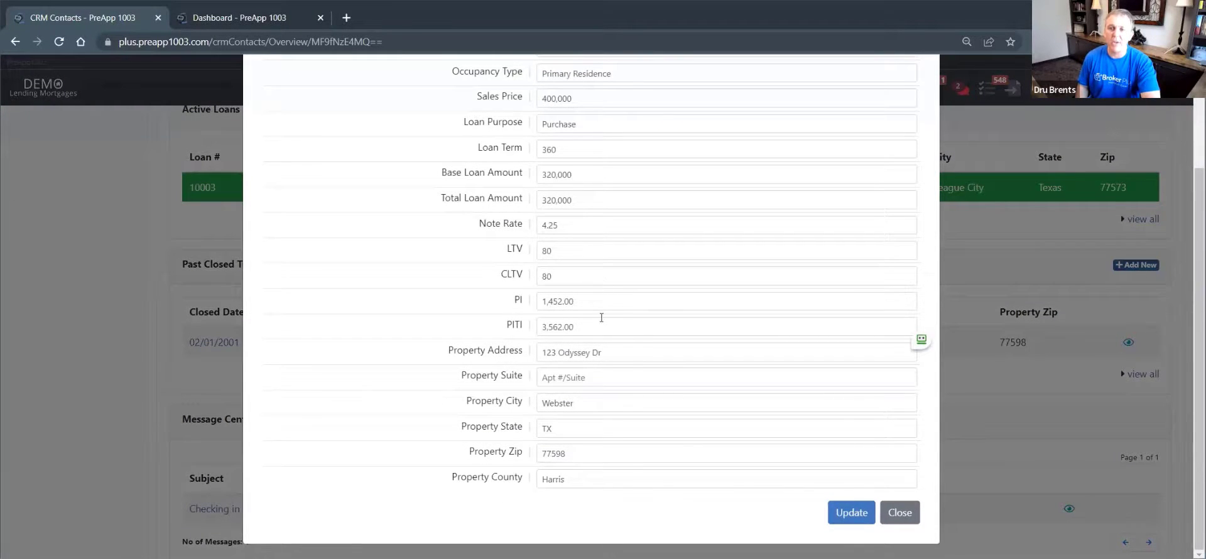
scroll(605, 360, up, 3)
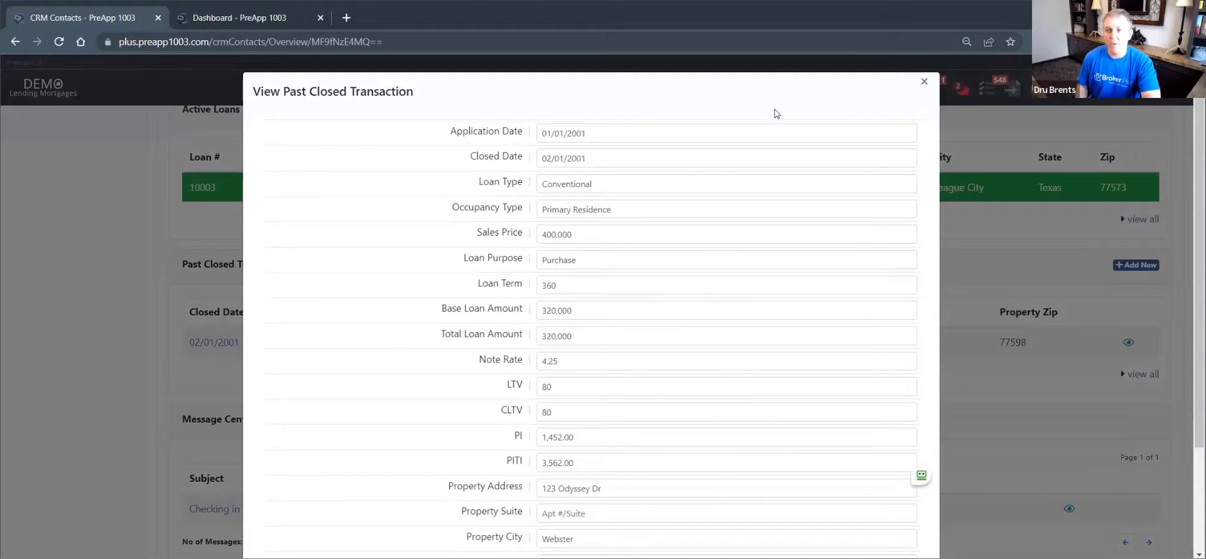
click(925, 88)
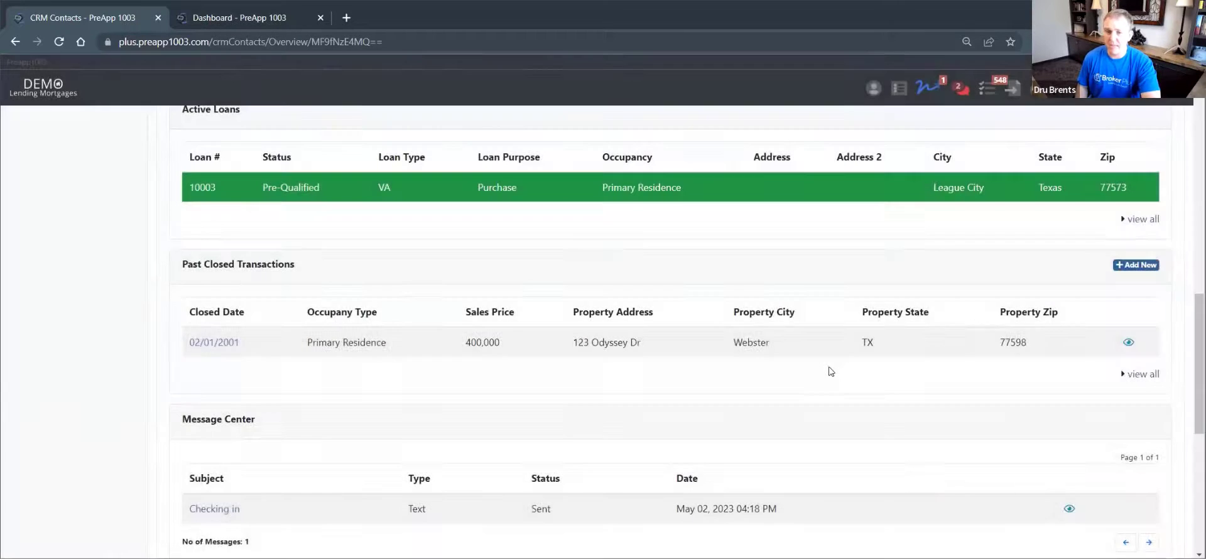
Examine the contact's Message Center, Assigned Campaigns and Assigned Groups sections on the overview page
scroll(267, 314, down, 3)
drag(187, 311, 304, 315)
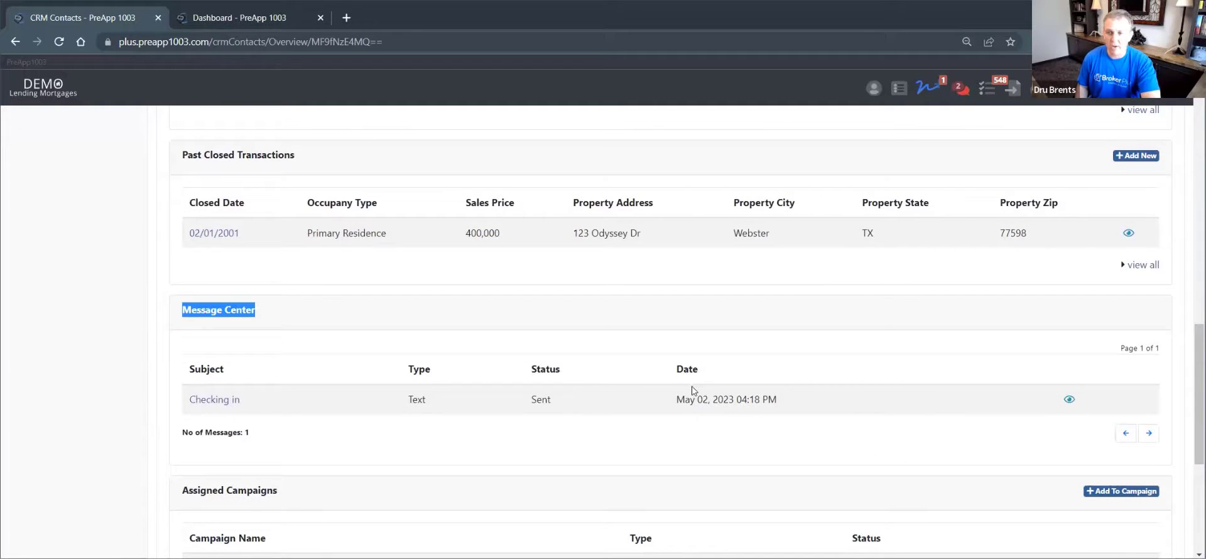
scroll(951, 366, down, 2)
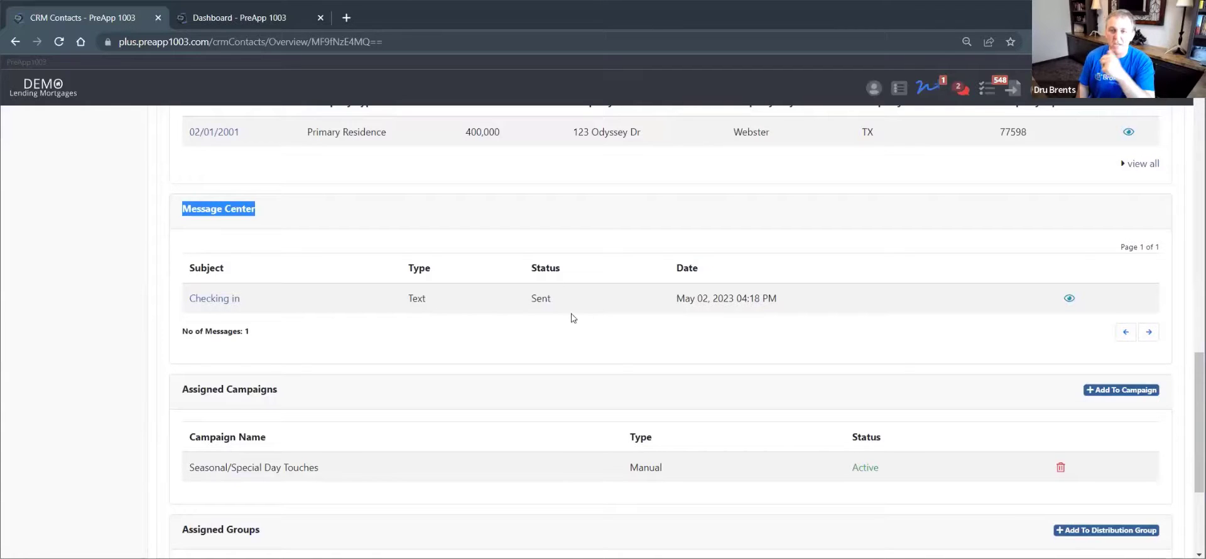
scroll(573, 318, down, 2)
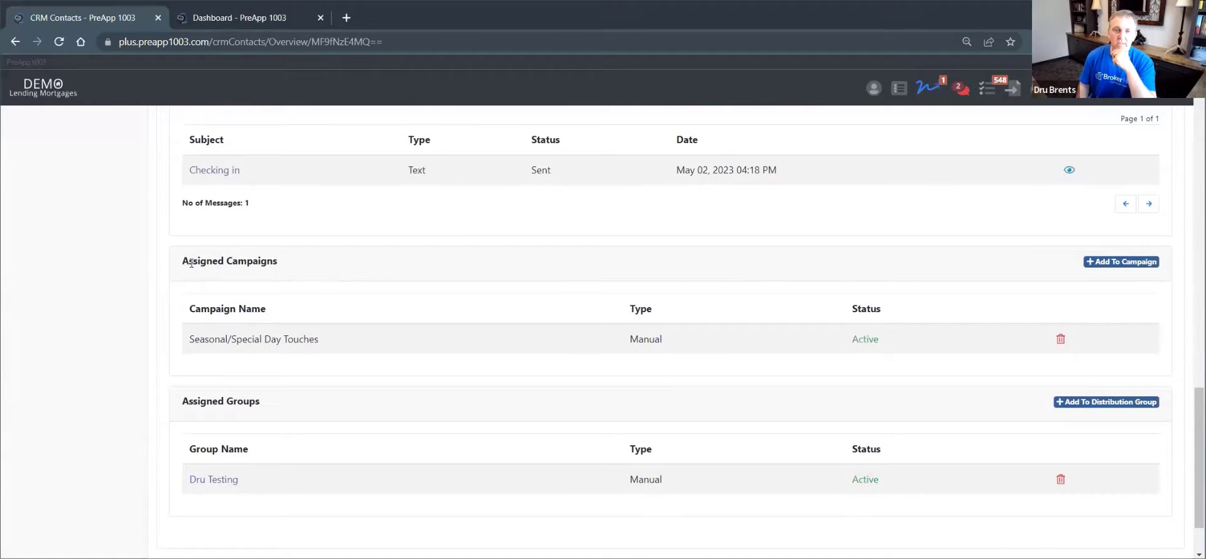
drag(191, 263, 325, 274)
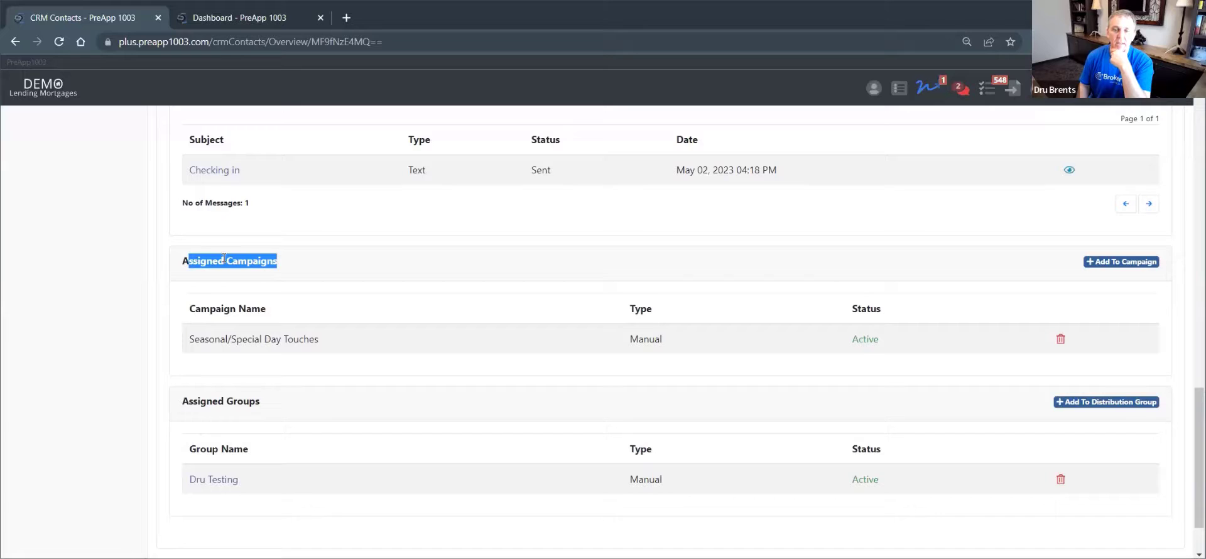
drag(188, 402, 306, 407)
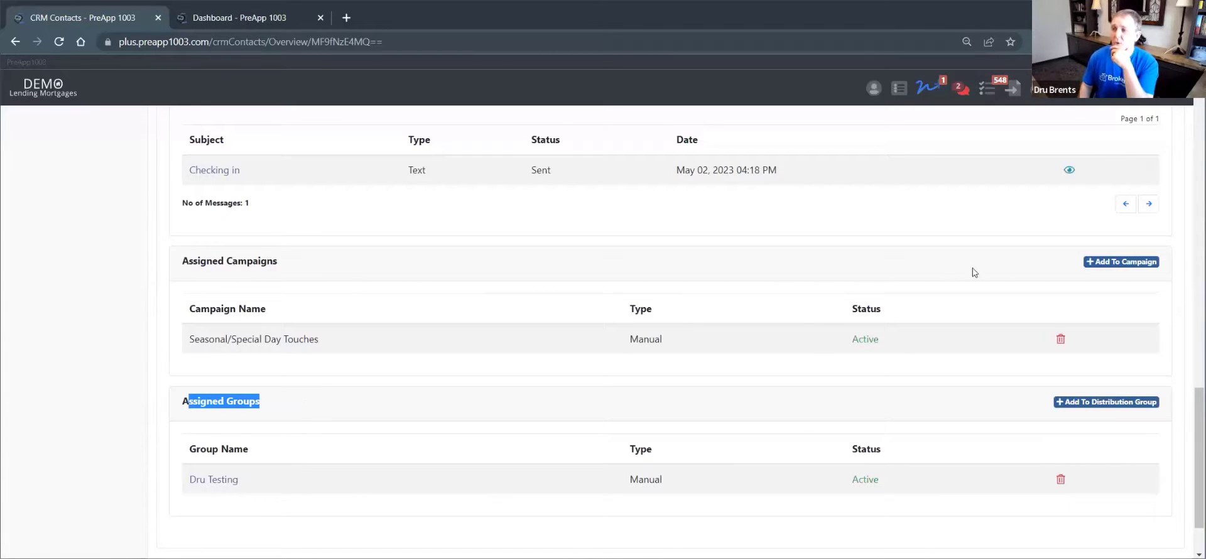
Try the Happy Birthday - Funny (video) option among the contact's available campaigns, and close the choices without updating
click(1121, 262)
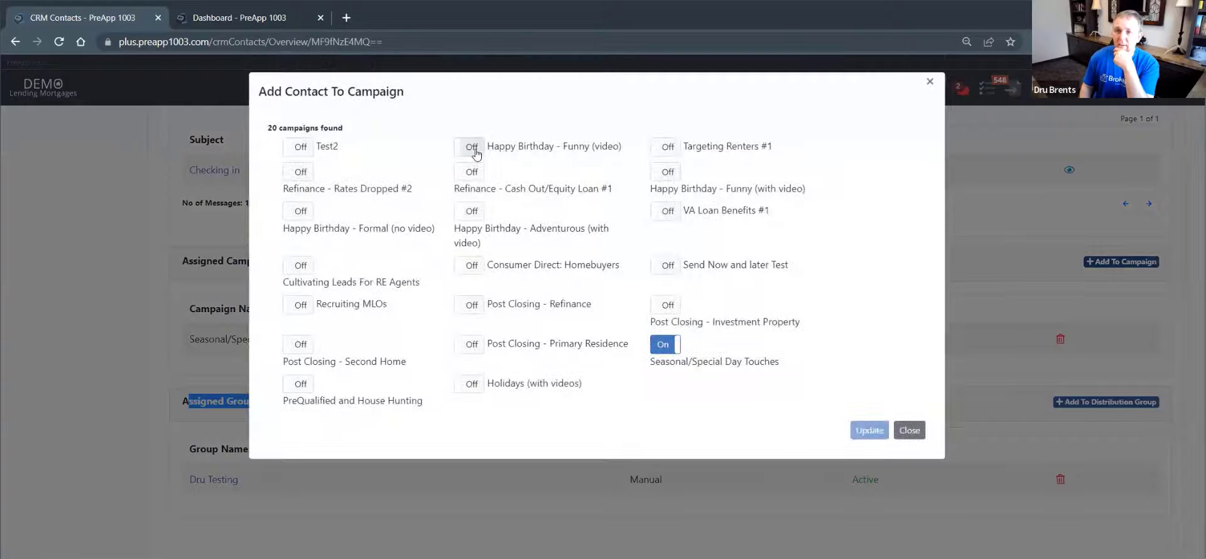
click(489, 151)
click(484, 149)
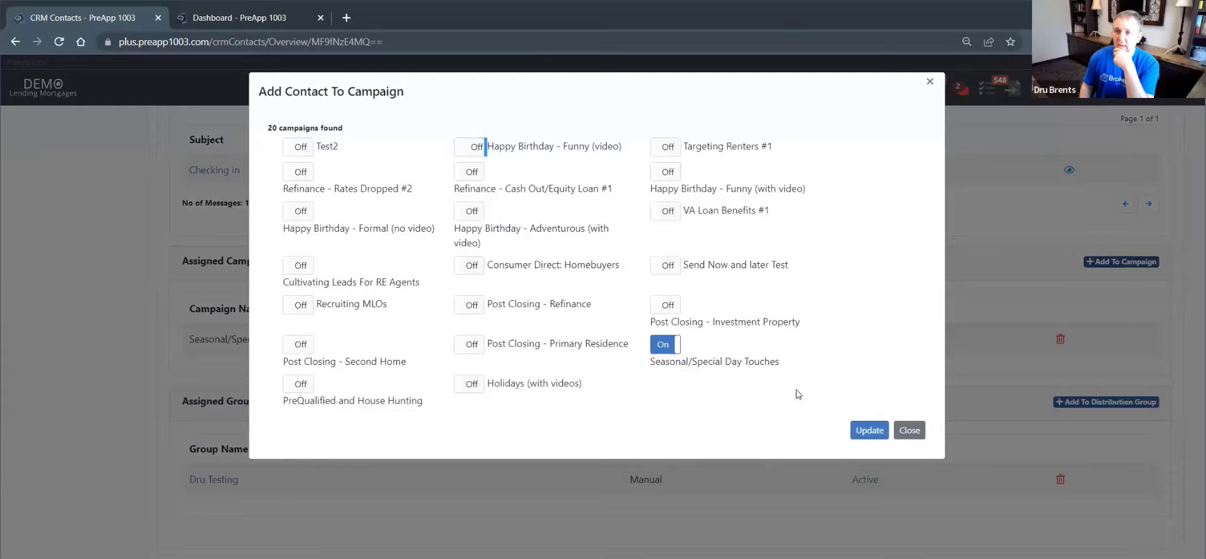
click(922, 432)
Switch on the Manual Testing distribution group for the contact, and close the choices without updating
click(1105, 402)
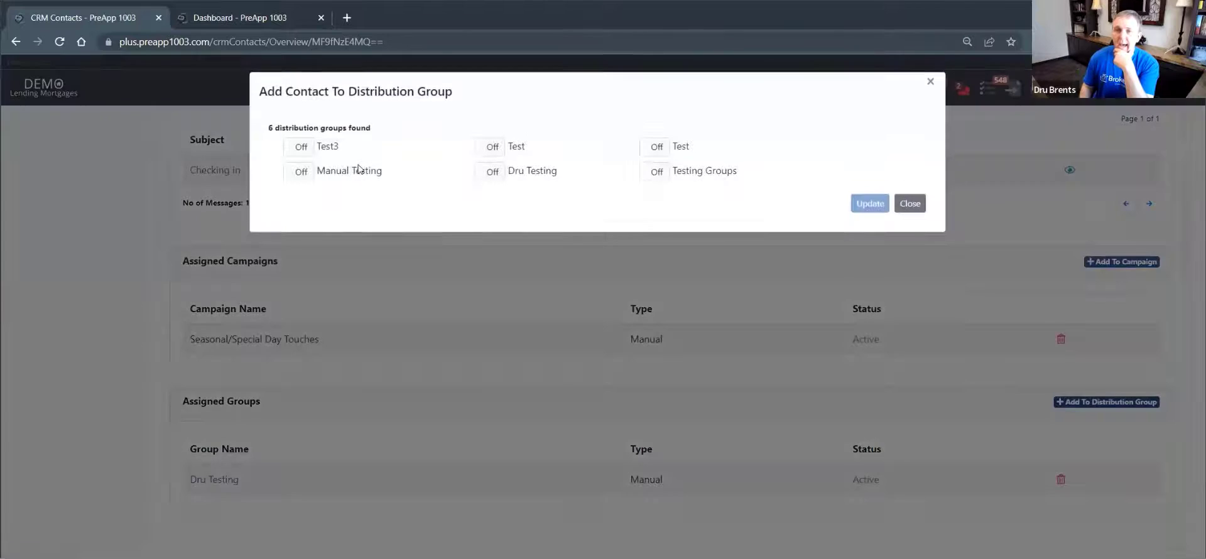
click(296, 171)
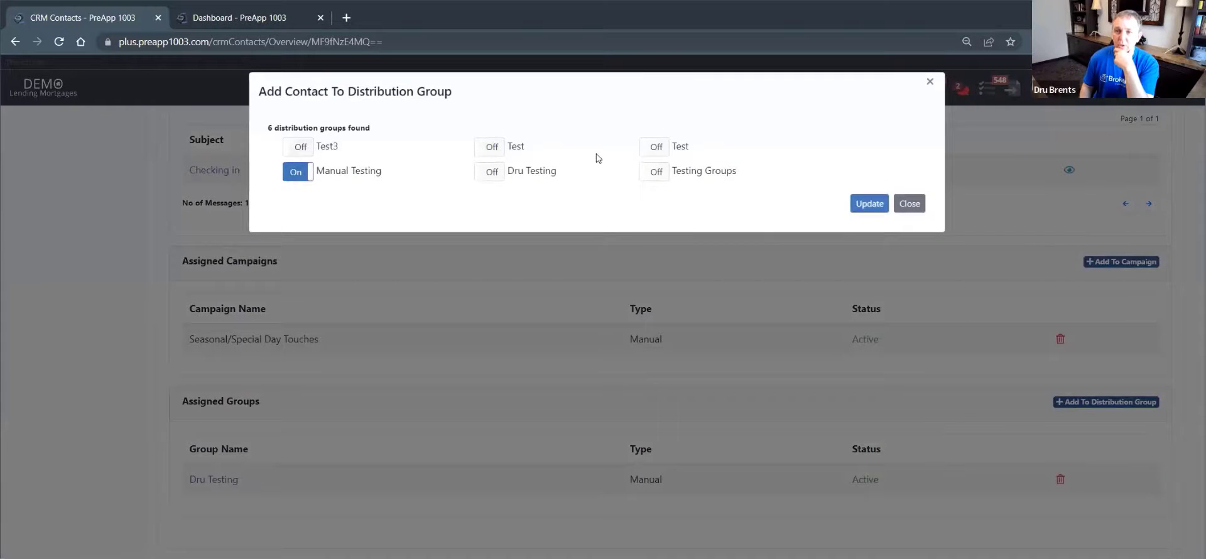
click(911, 206)
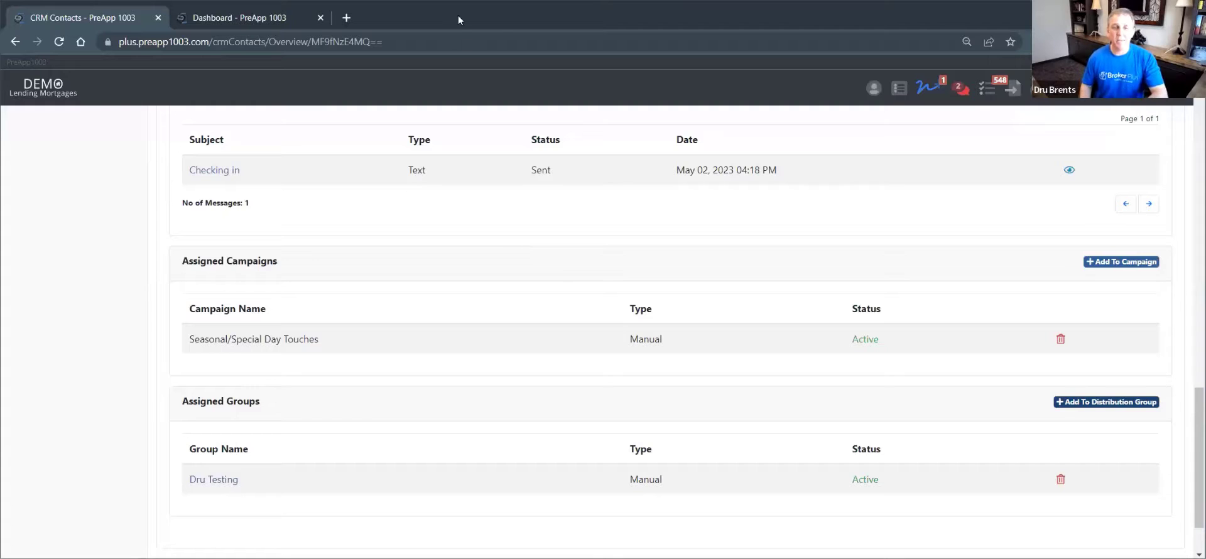
Open the new CRM section's Media Gallery and examine the personal videos and their group filter options
scroll(515, 316, up, 3)
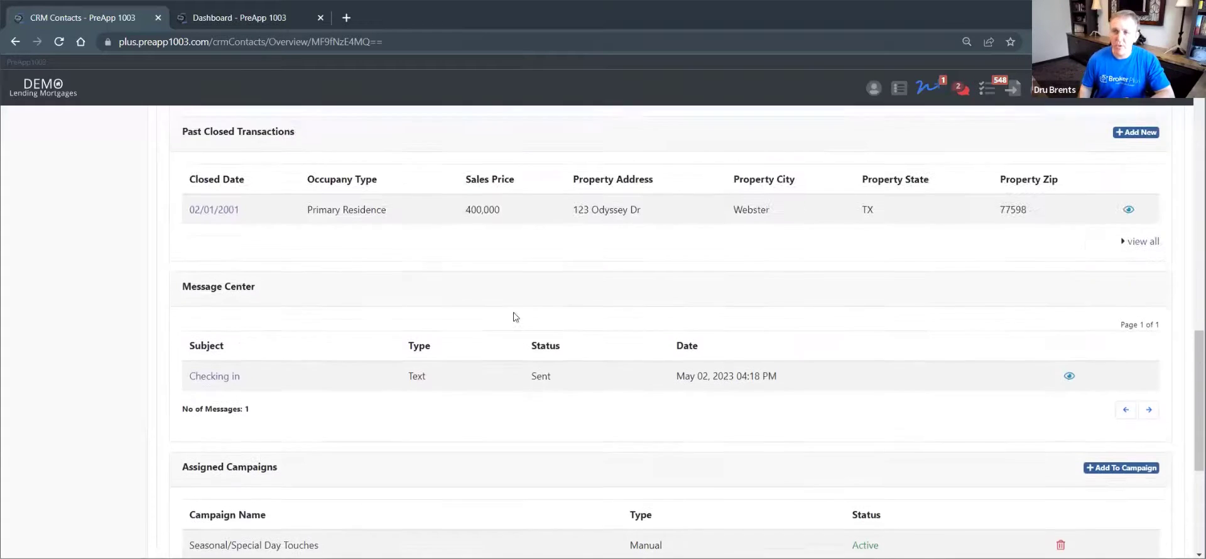
scroll(515, 316, up, 15)
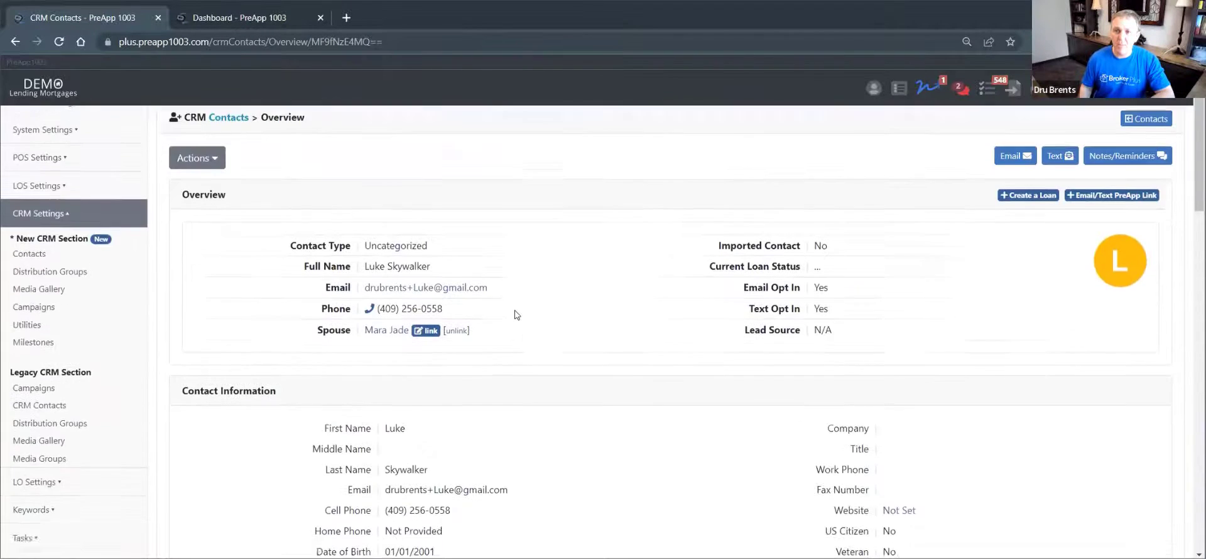
scroll(515, 315, up, 1)
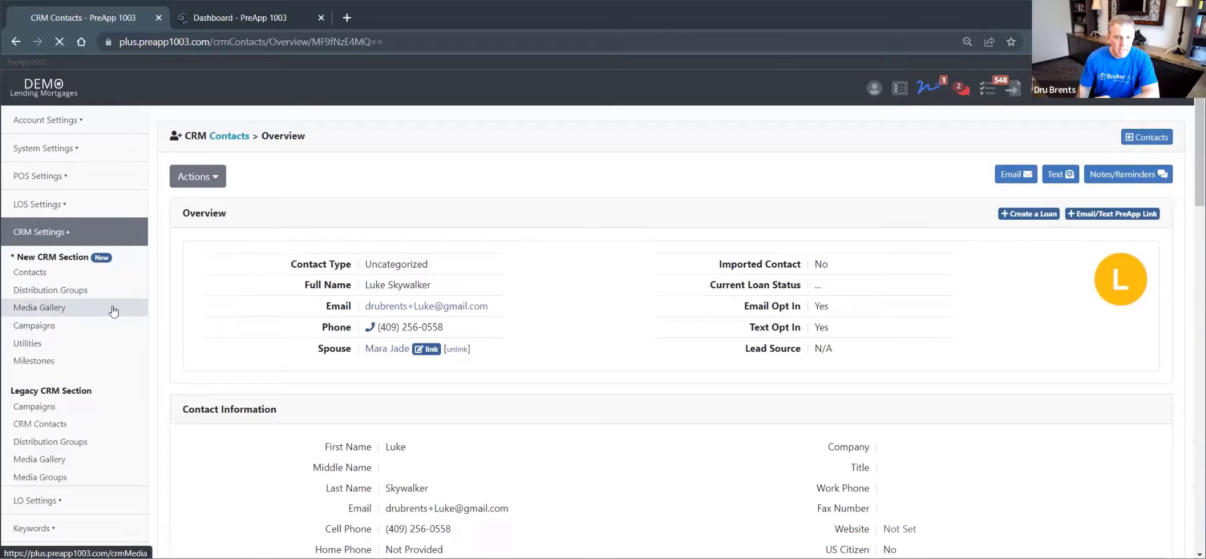
click(47, 308)
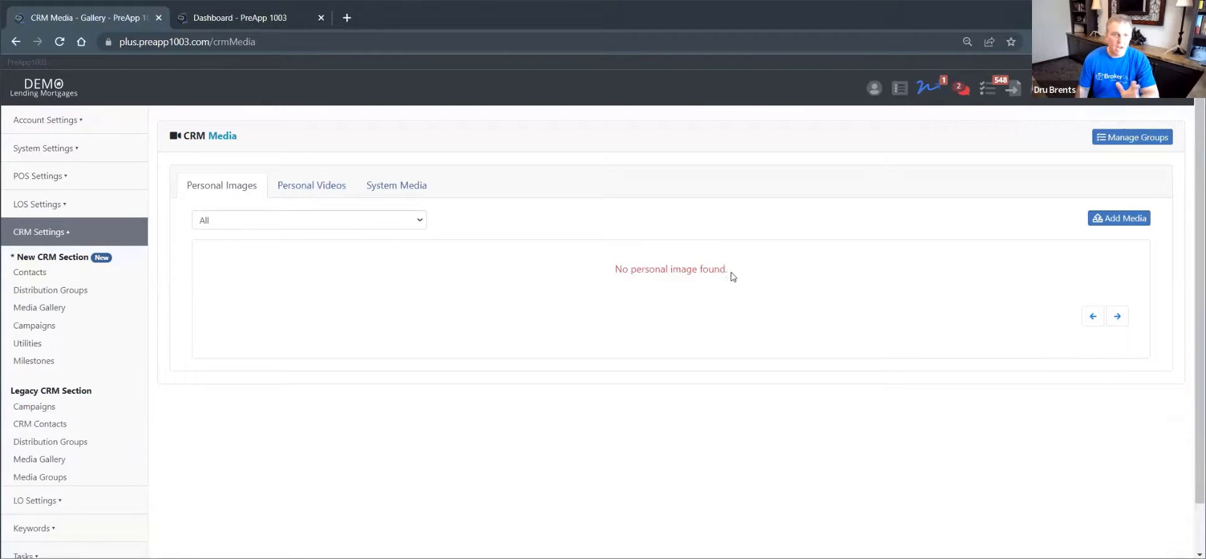
click(319, 184)
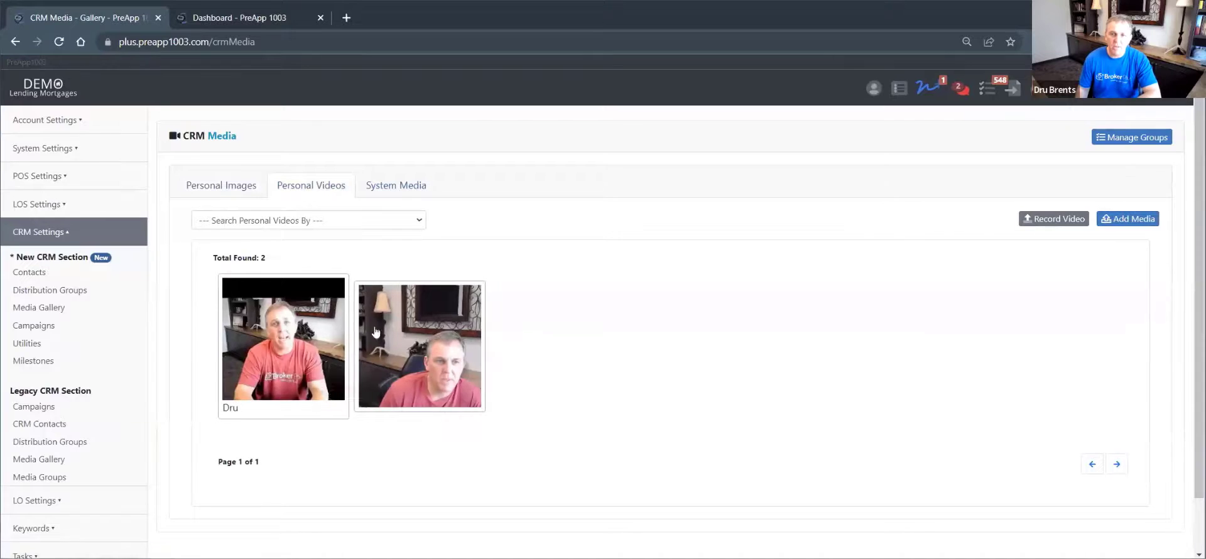
mouse_move(372, 376)
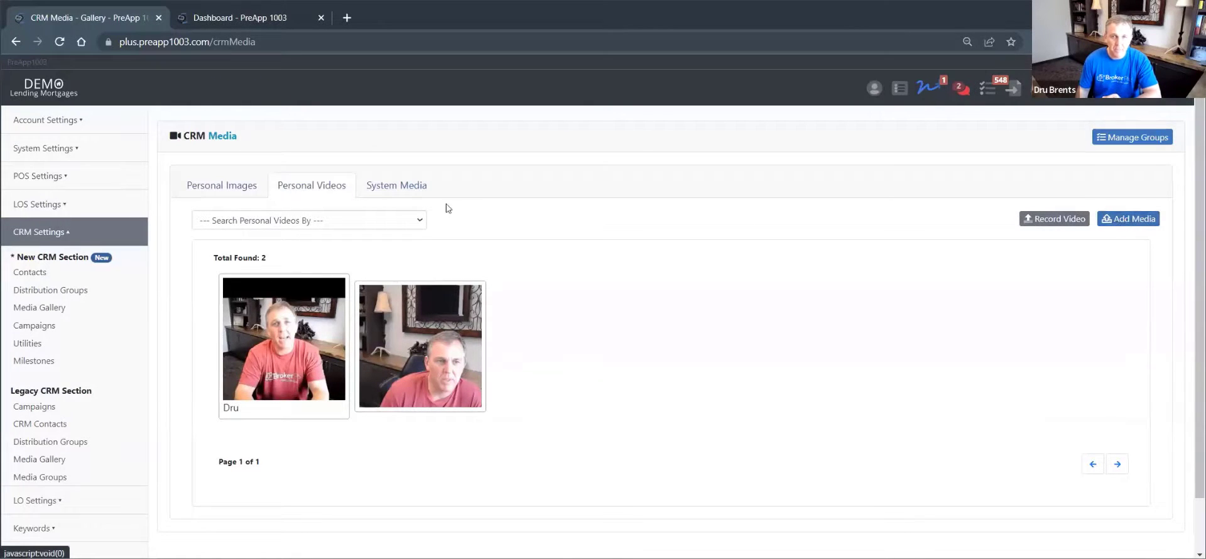
click(367, 224)
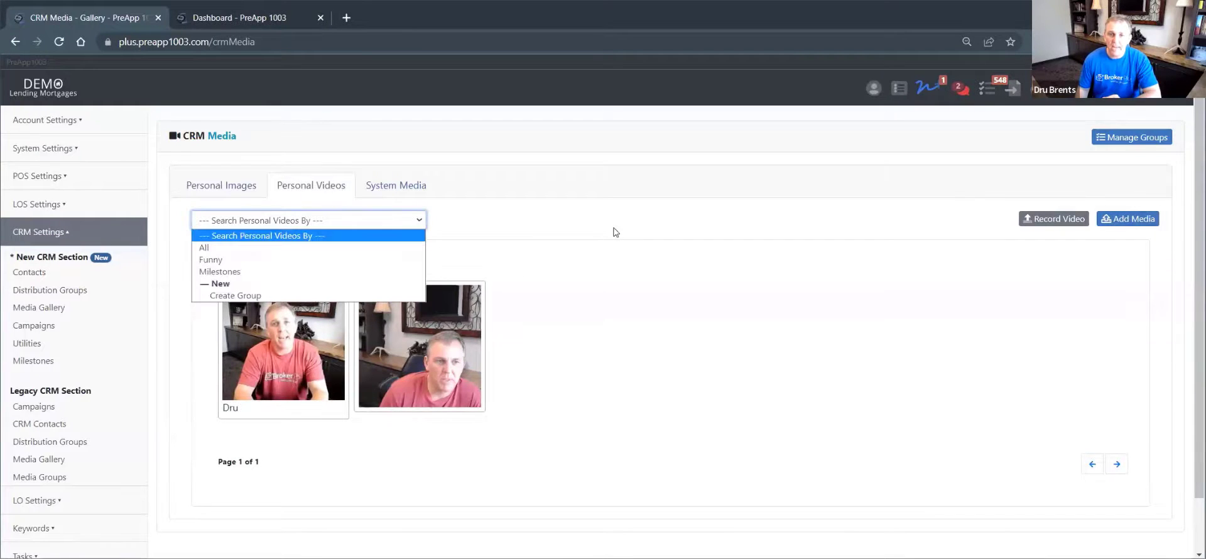
click(395, 182)
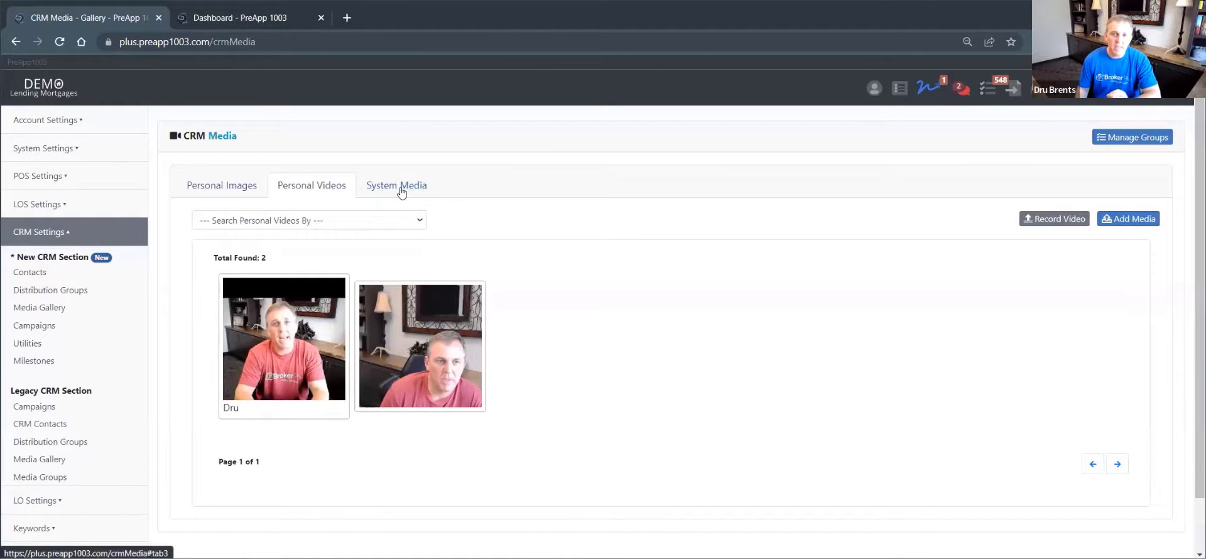
Browse the System Media collection and look through its image and video filter categories
click(400, 188)
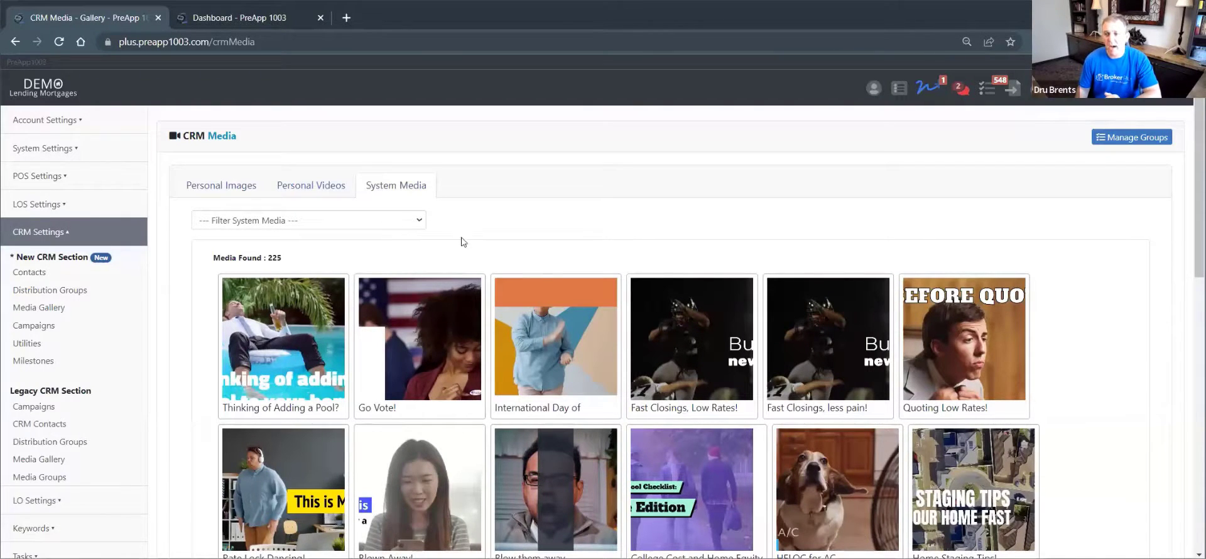
scroll(541, 263, down, 10)
scroll(546, 269, up, 10)
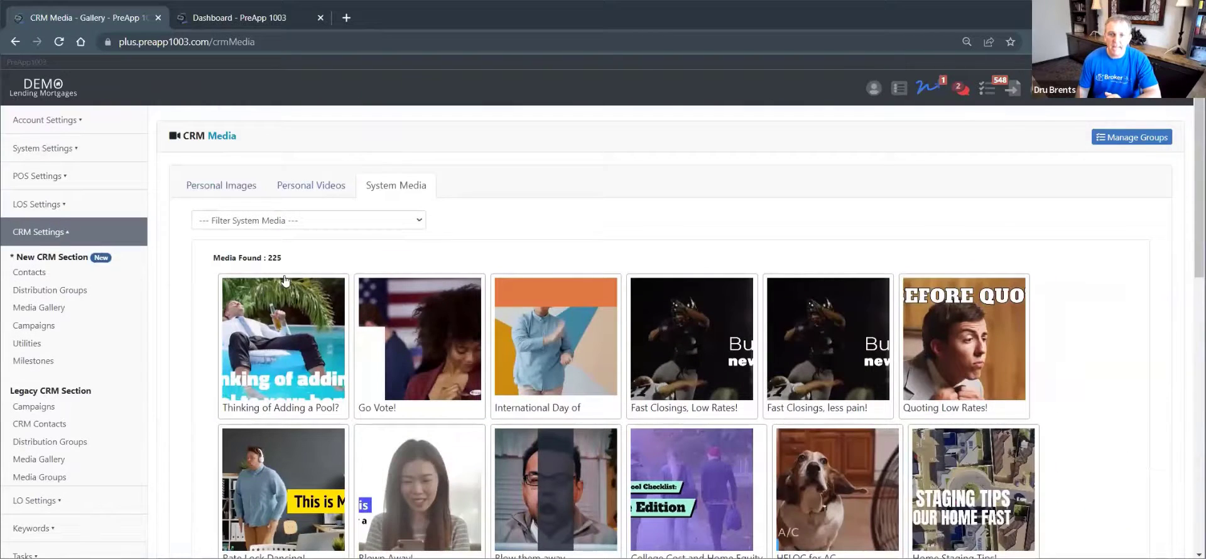
click(284, 220)
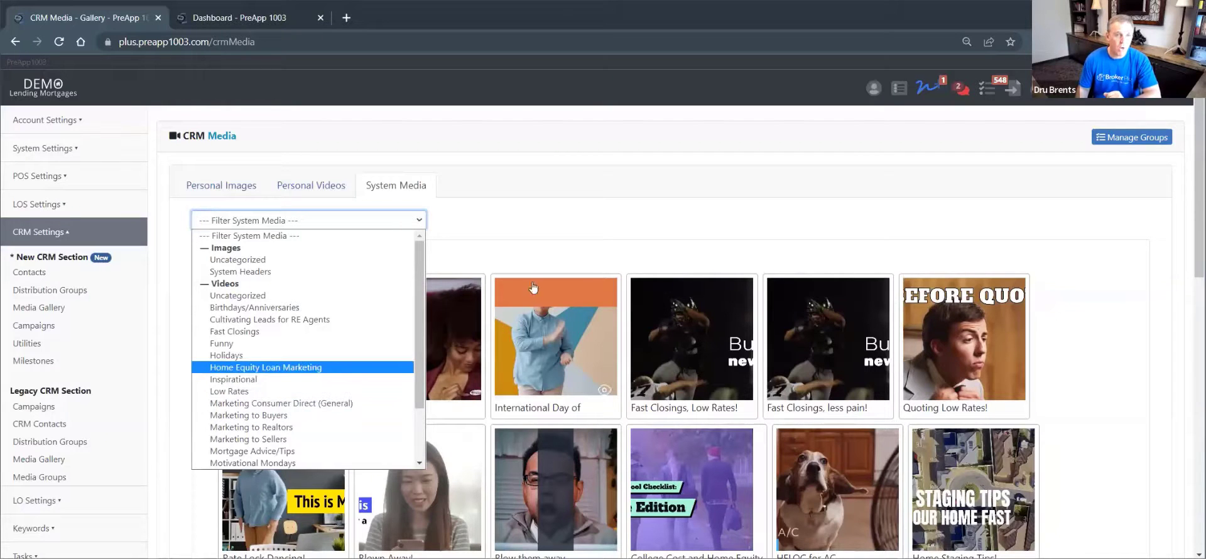
click(384, 221)
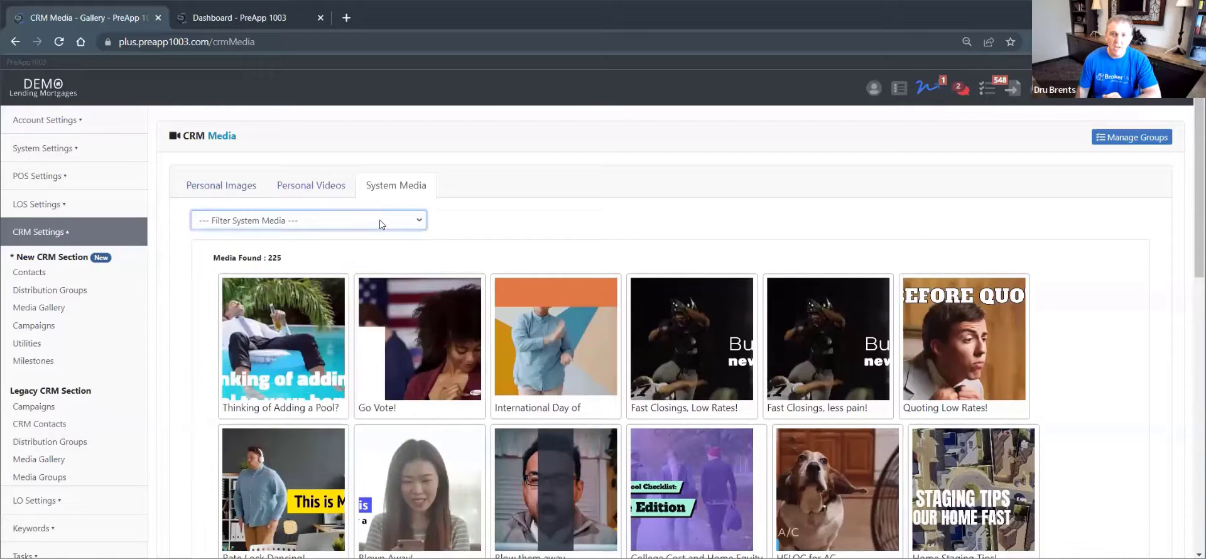
Filter the system media by the System Headers image category and browse through to page 4 of the results
click(380, 221)
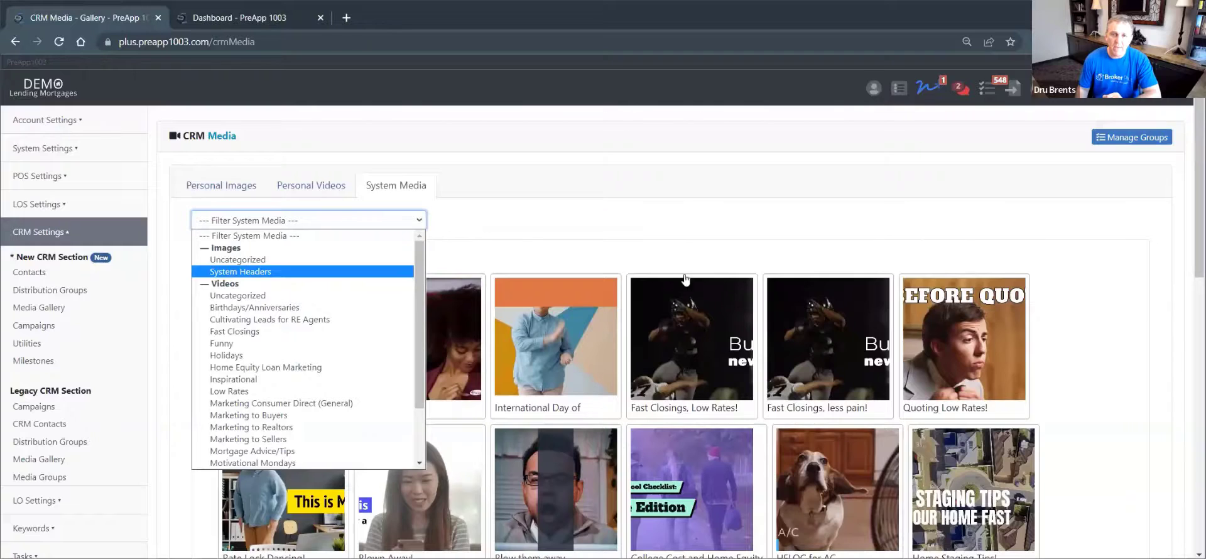
click(232, 274)
scroll(948, 399, down, 5)
scroll(948, 399, down, 5)
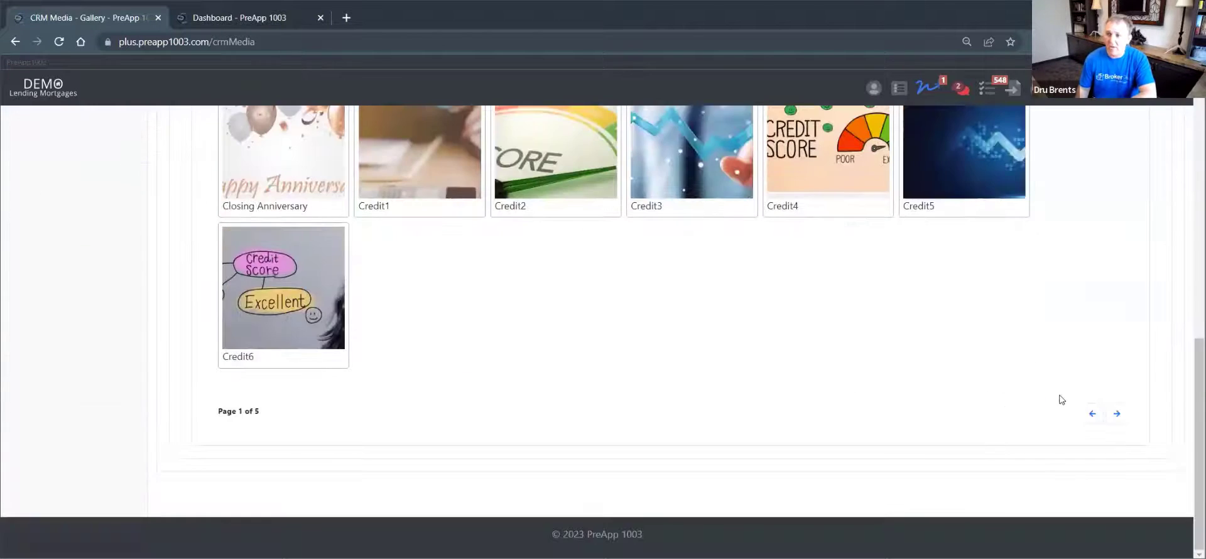
click(1116, 415)
click(1116, 415)
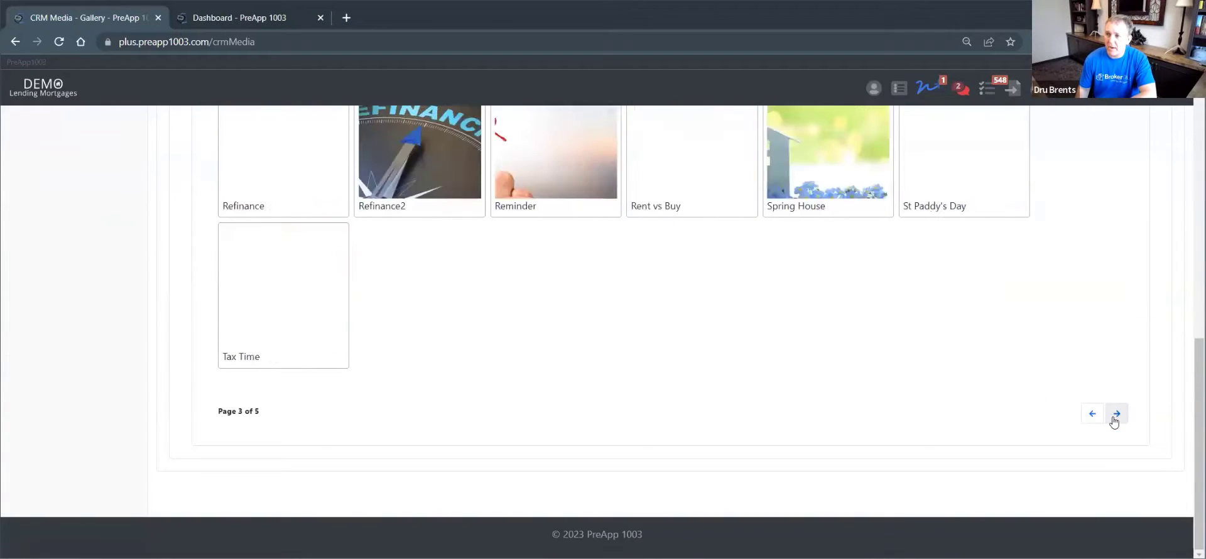
click(1116, 414)
scroll(746, 361, up, 3)
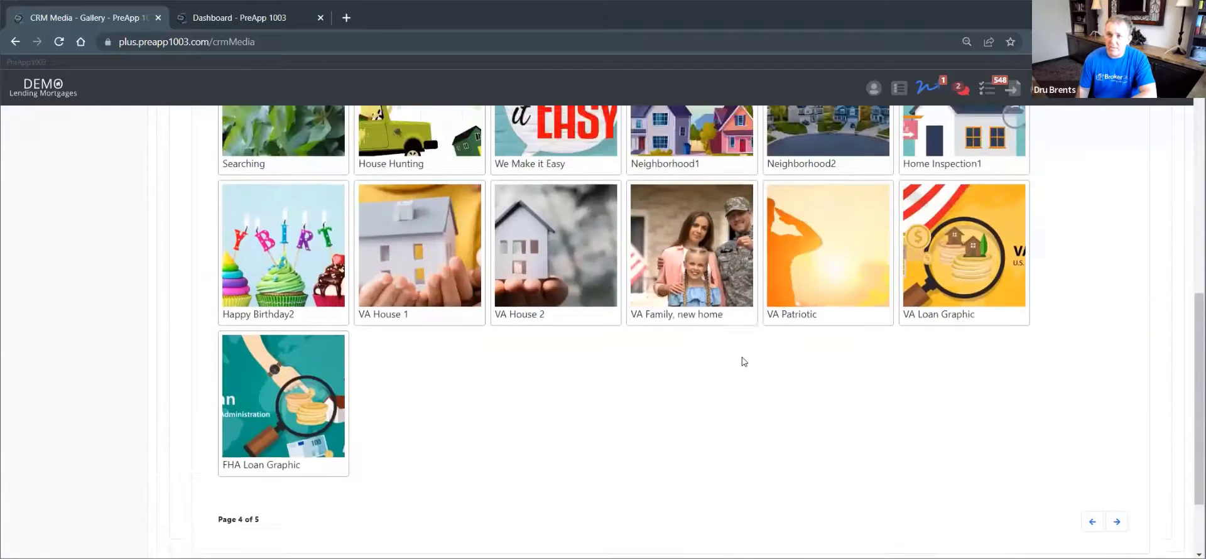
Preview the VA Loan Graphic header image, close the preview, and look over the other headers on the page
click(960, 331)
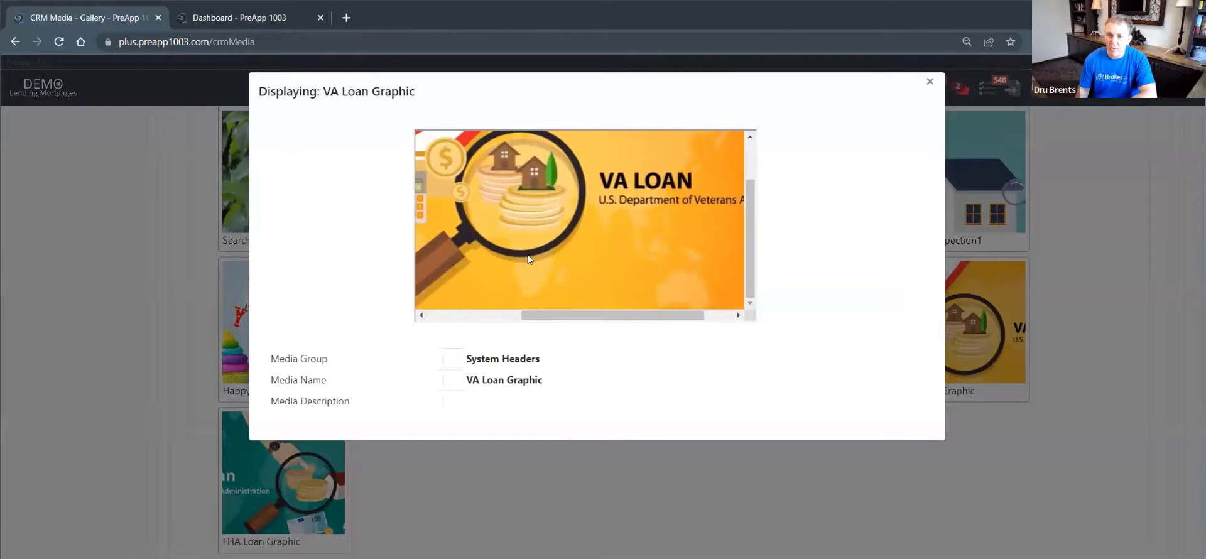
click(926, 82)
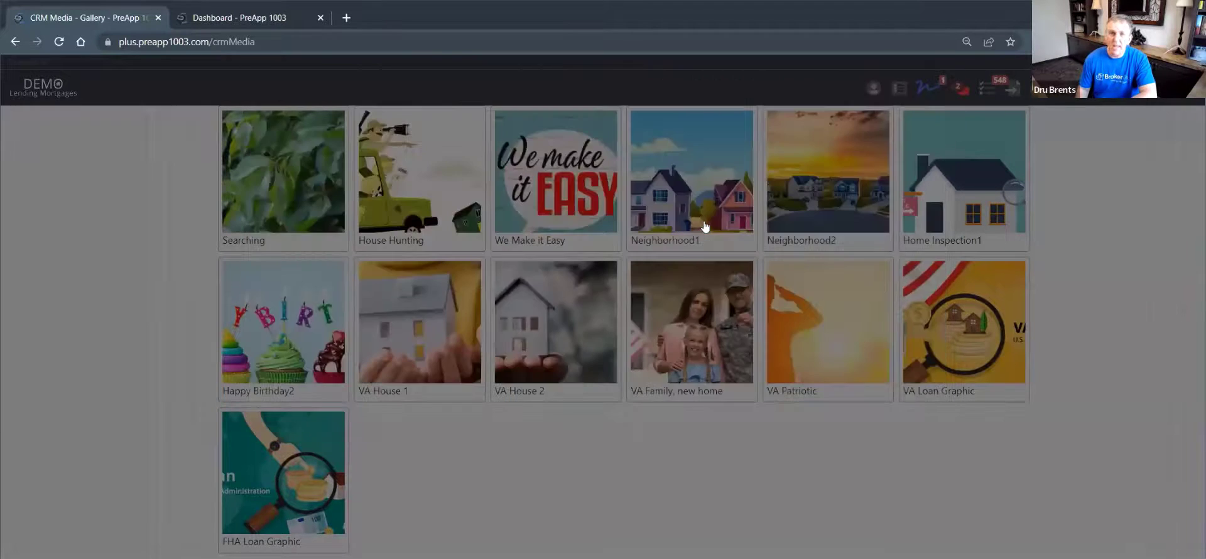
scroll(707, 229, up, 5)
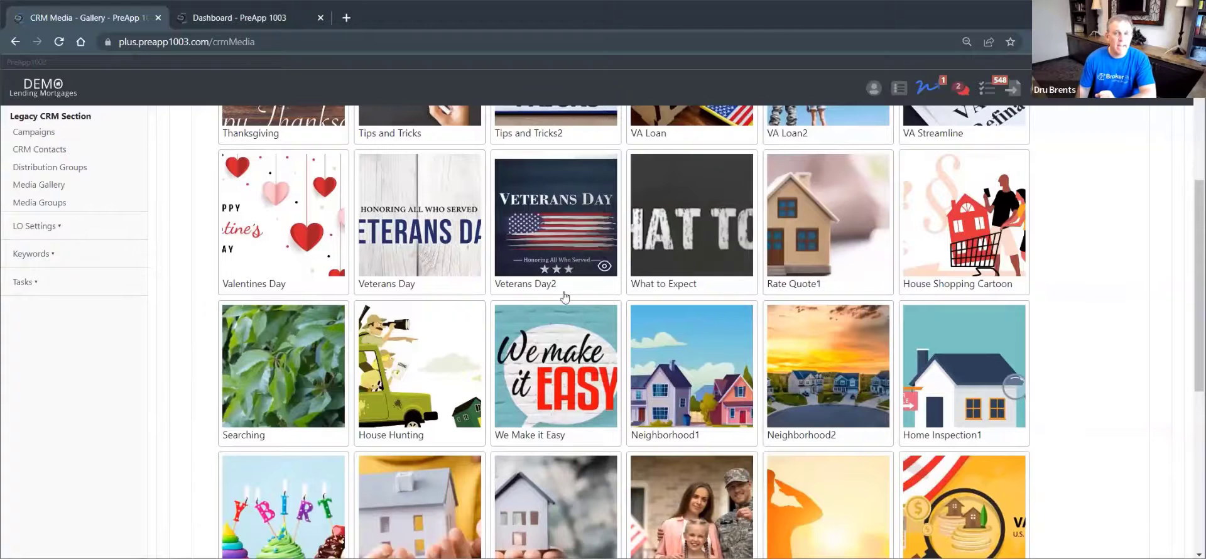
scroll(572, 305, up, 4)
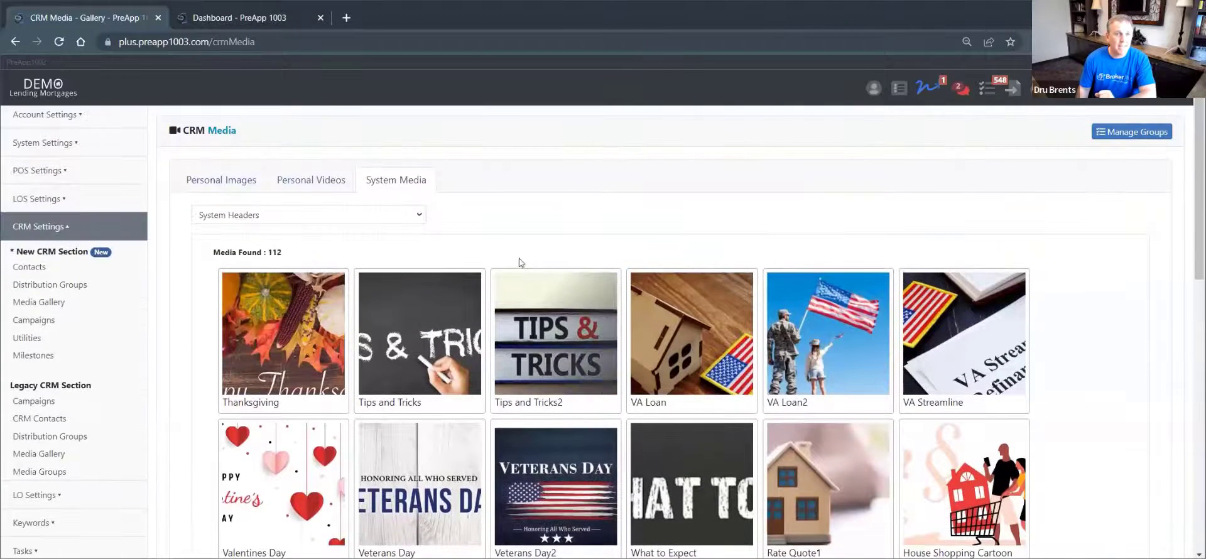
Filter the system media by the Uncategorized videos and by the Birthdays/Anniversaries videos
click(322, 221)
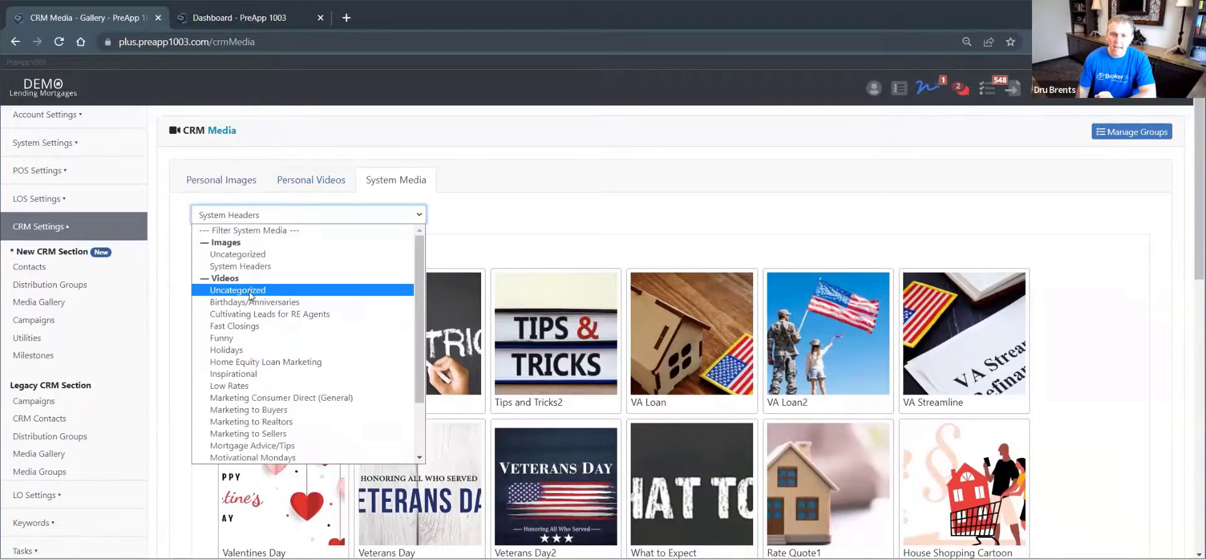
click(250, 290)
click(321, 216)
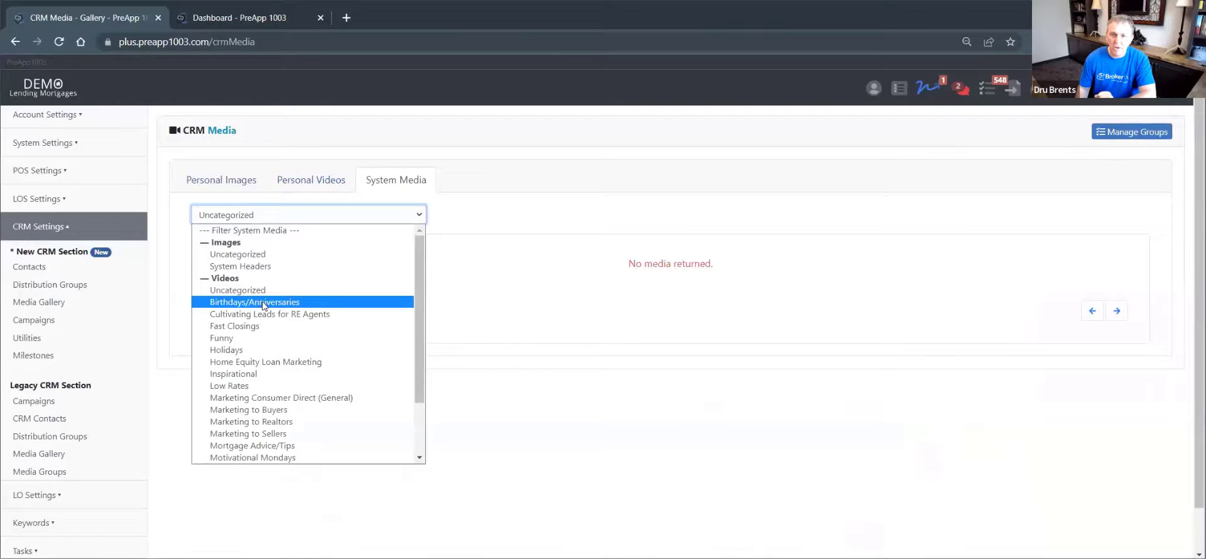
click(264, 302)
Filter the system media by the Holidays video category and browse the holiday videos
click(312, 215)
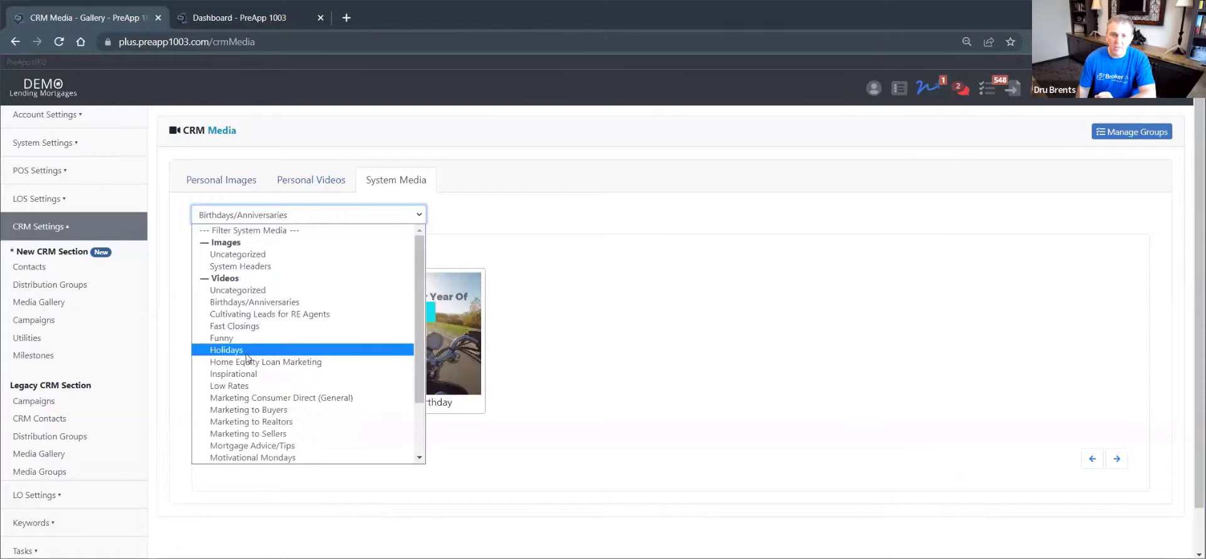
click(247, 352)
scroll(628, 304, down, 4)
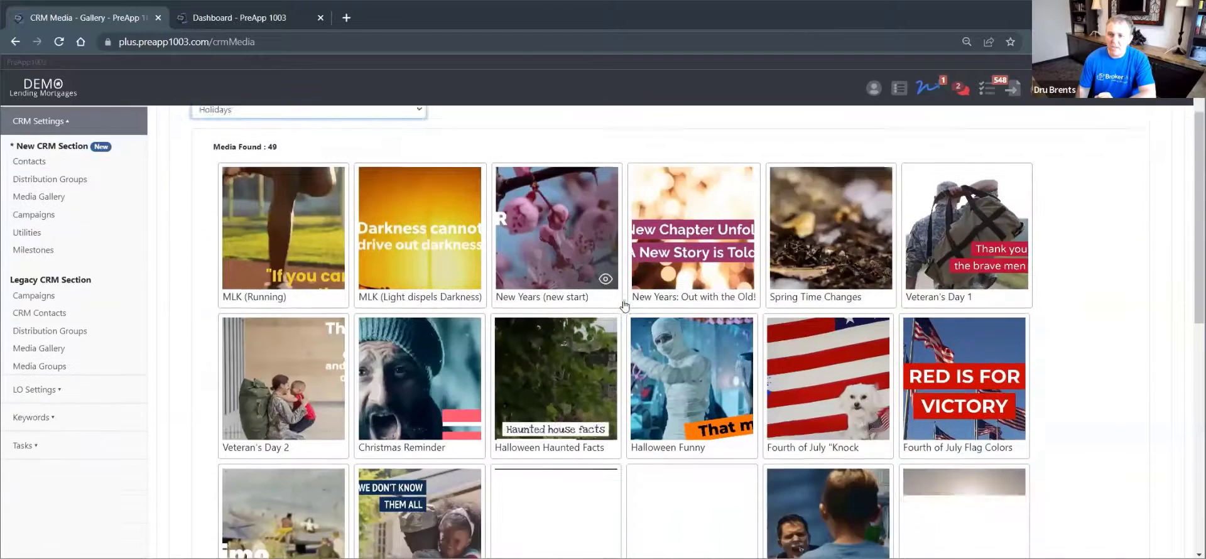
scroll(651, 304, down, 1)
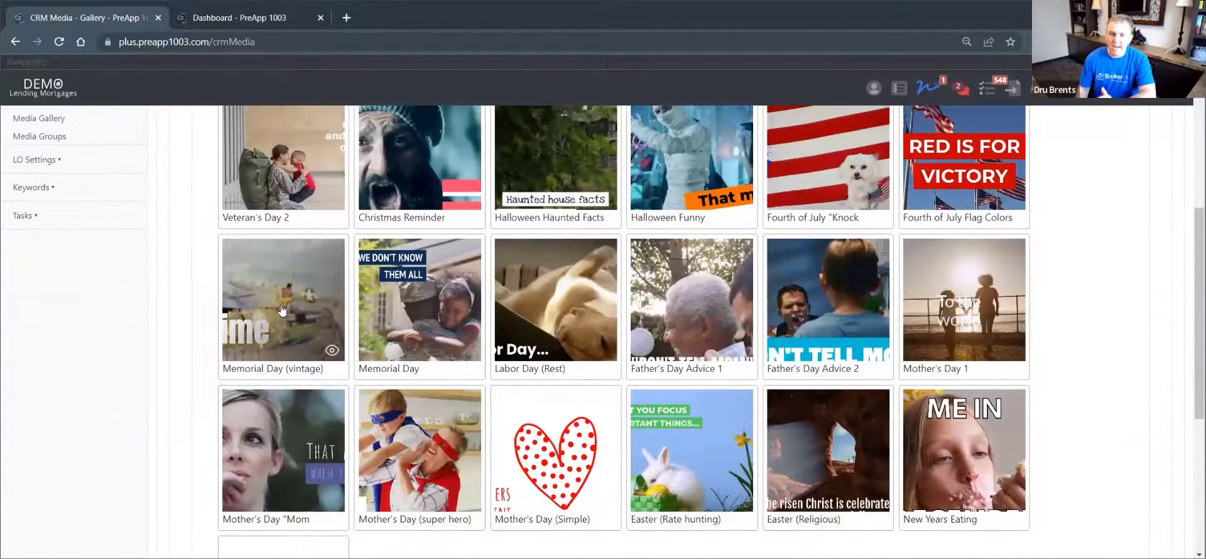
Preview the Memorial Day (vintage) and Father's Day Advice 1 holiday videos, closing each preview
click(332, 350)
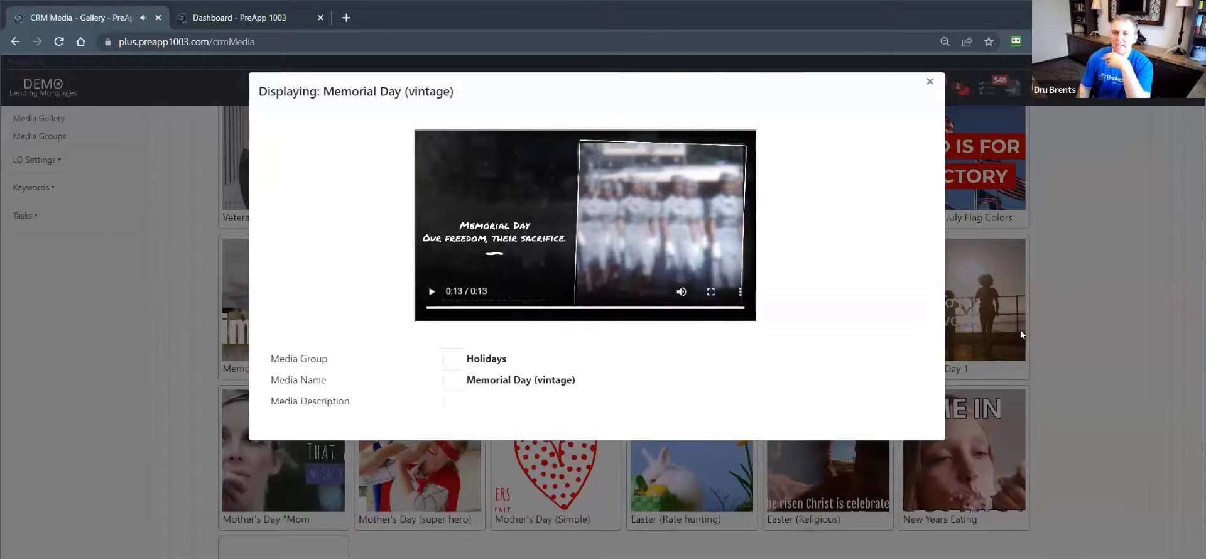
click(928, 83)
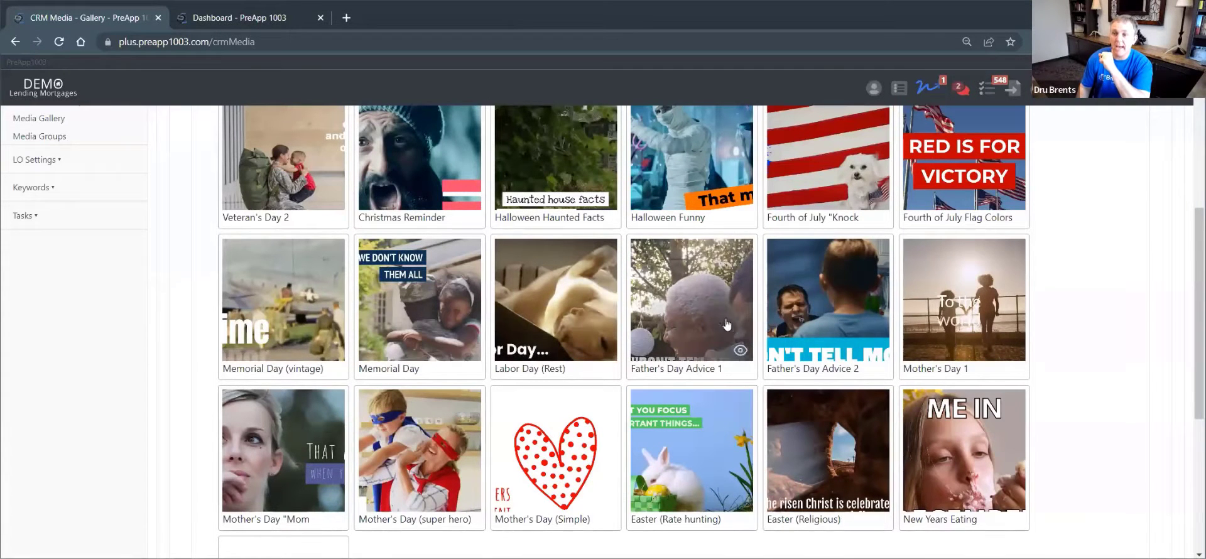
click(682, 316)
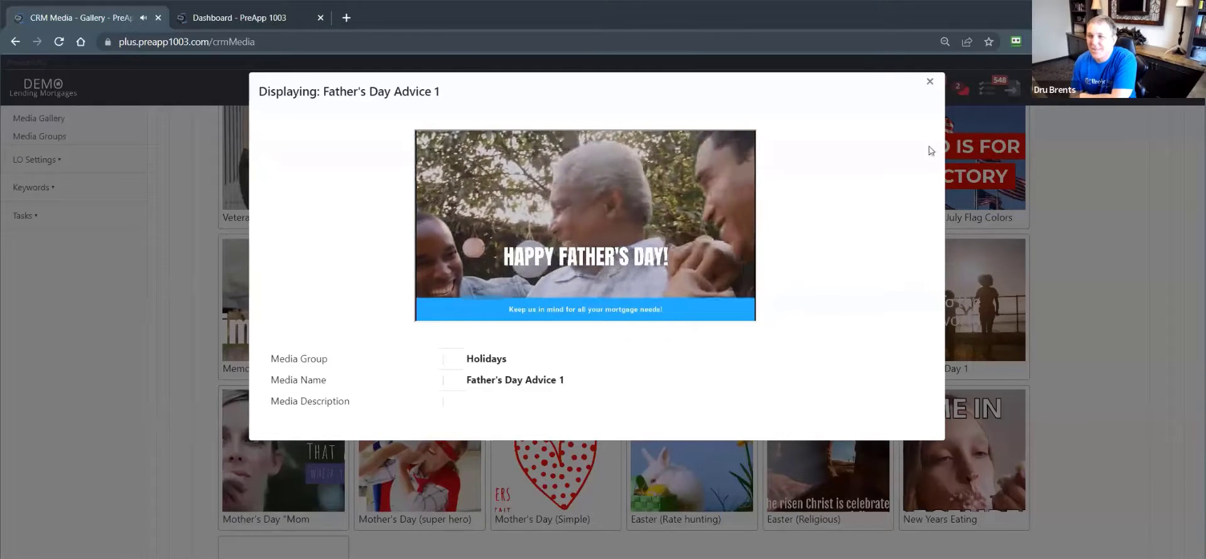
click(930, 82)
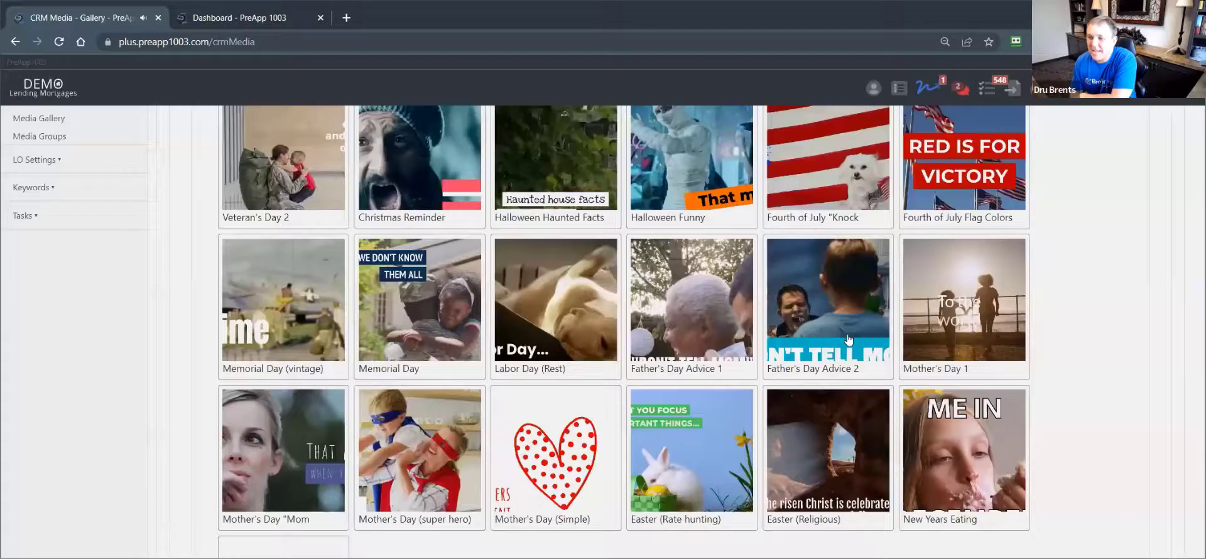
Look over the rest of the holiday videos and the list of available system media categories
scroll(517, 374, down, 3)
scroll(573, 395, up, 3)
scroll(573, 395, up, 3)
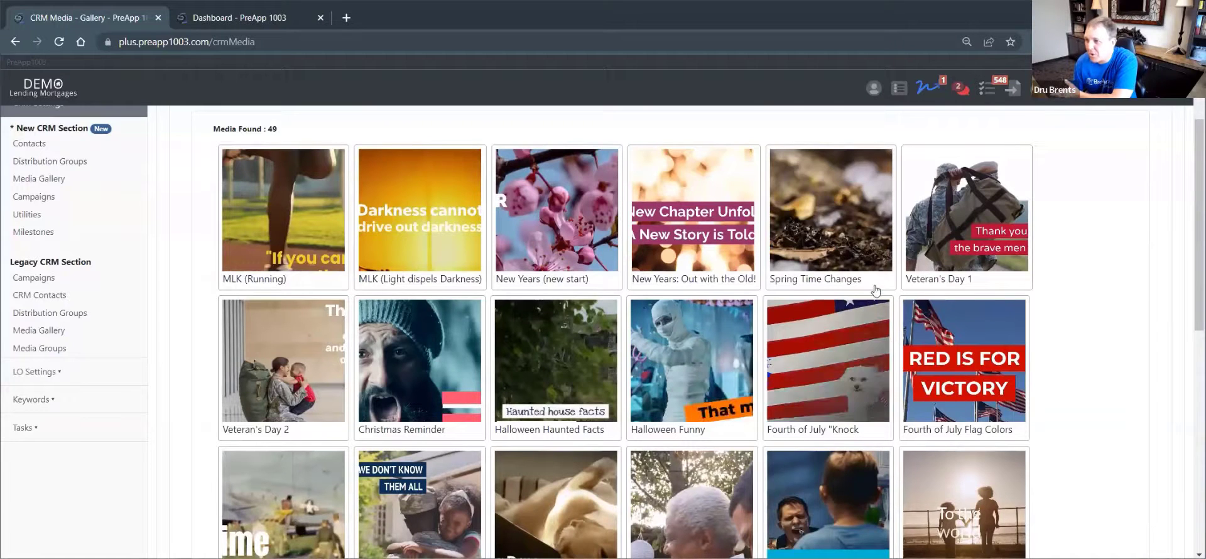
scroll(819, 357, down, 1)
scroll(819, 355, down, 4)
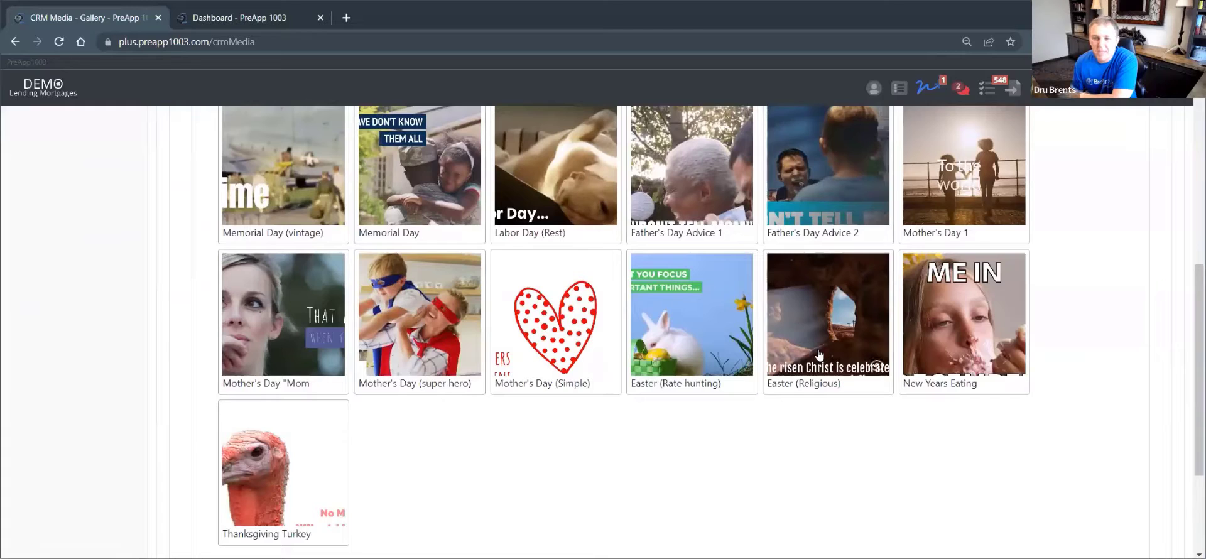
scroll(566, 264, up, 7)
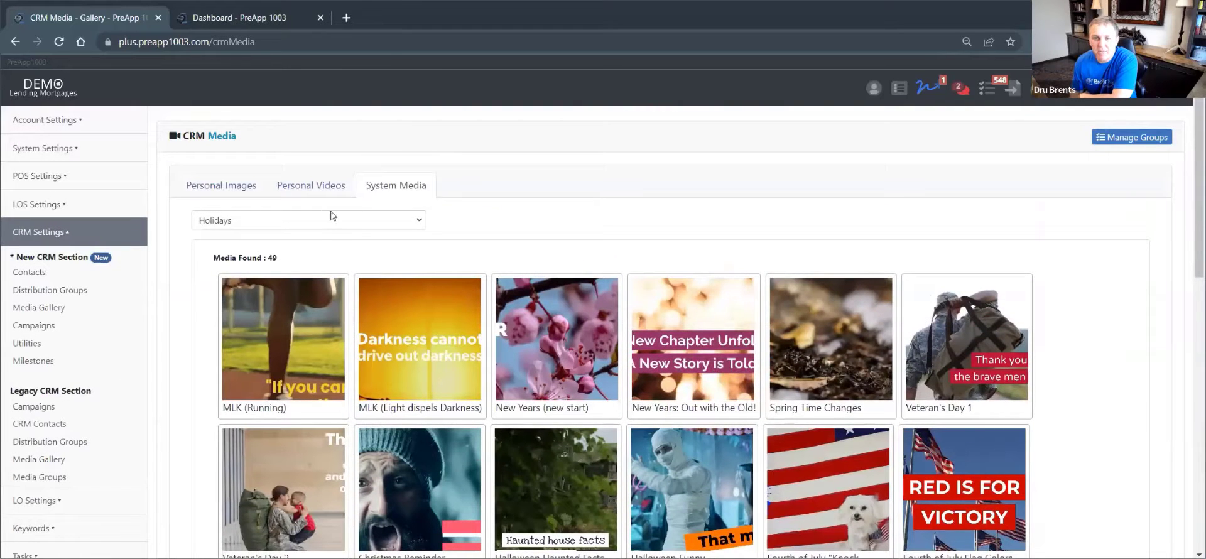
click(333, 216)
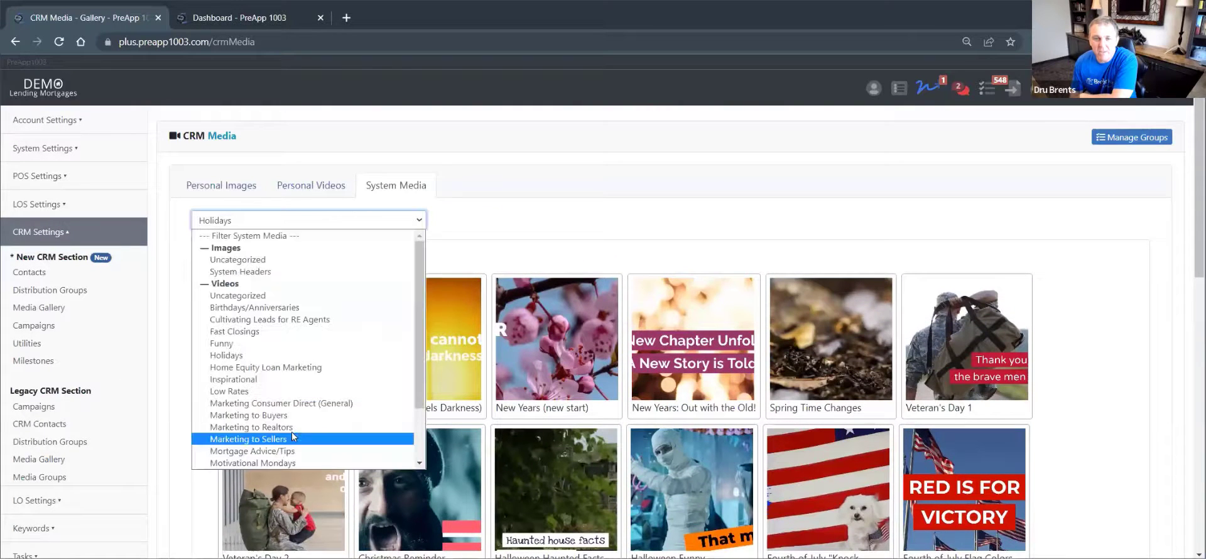
click(644, 221)
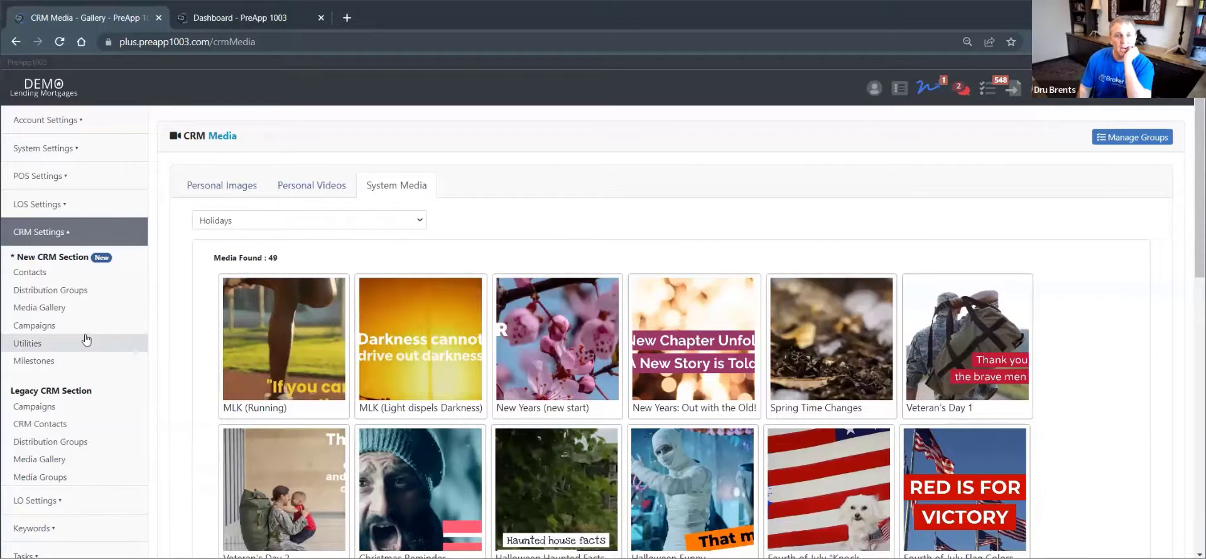
Create a manual distribution group named drgsdfgs in the new CRM section
click(52, 290)
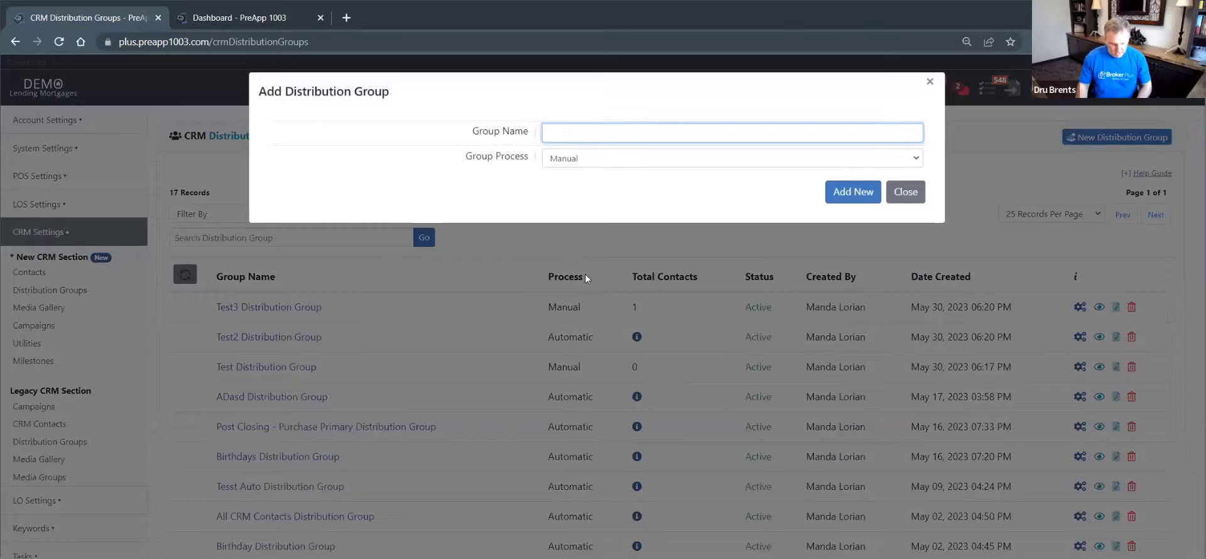
text(drgsdfgs)
click(848, 191)
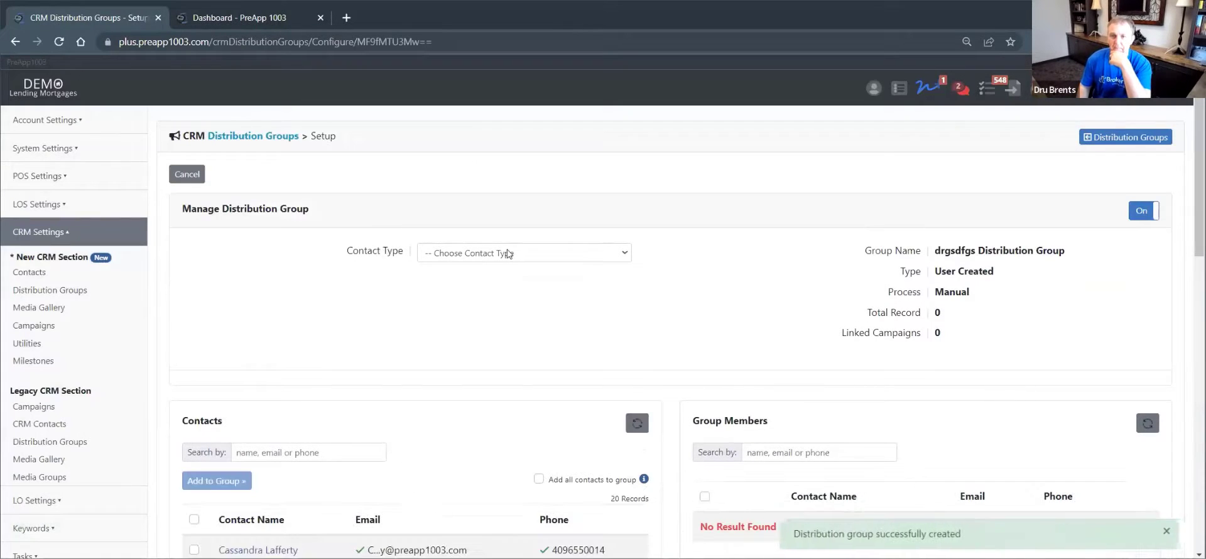
Set the new group's contact type to Uncategorized and look over the matching contacts
click(508, 253)
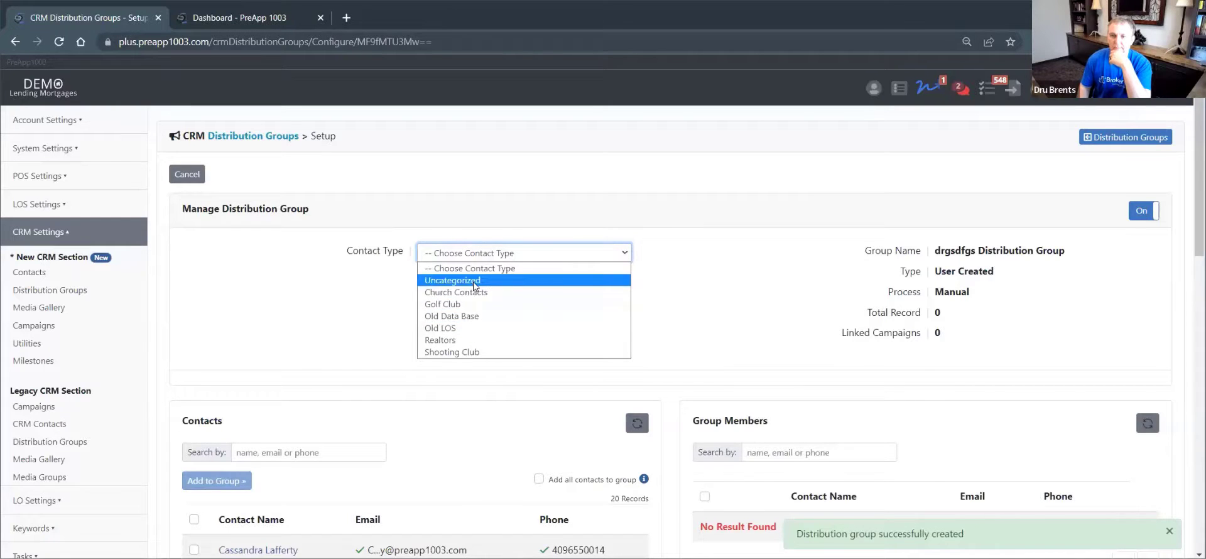
click(474, 280)
scroll(471, 295, down, 4)
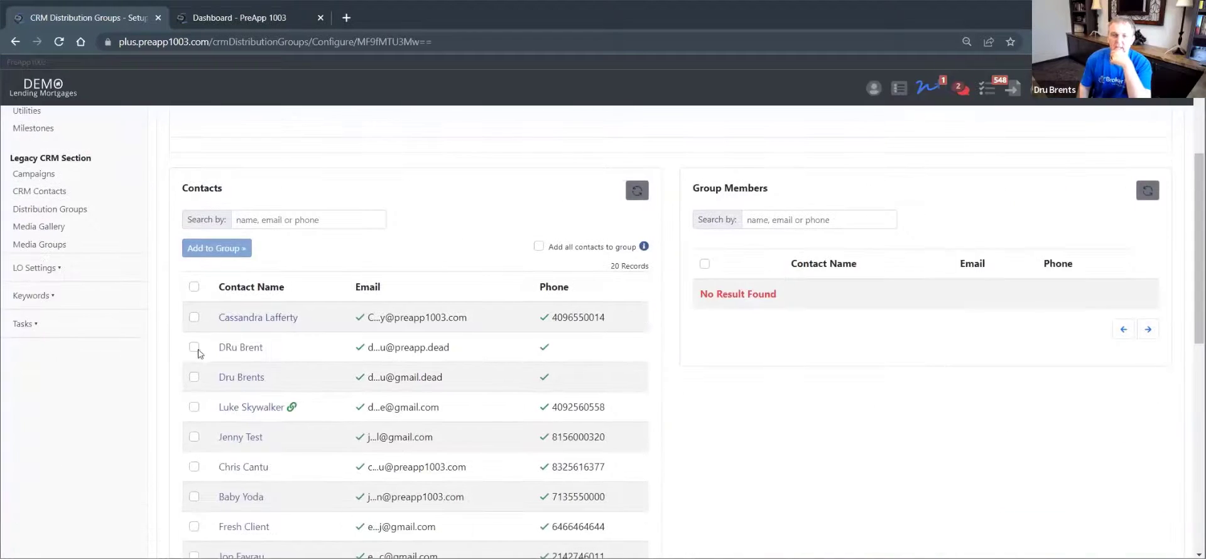
scroll(754, 273, up, 3)
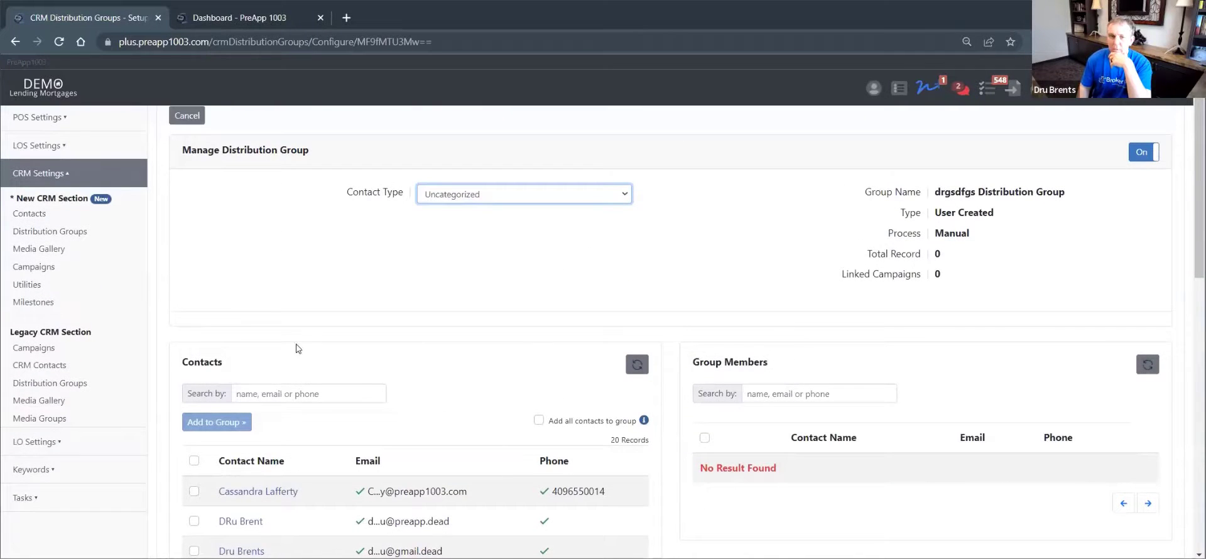
scroll(208, 394, down, 2)
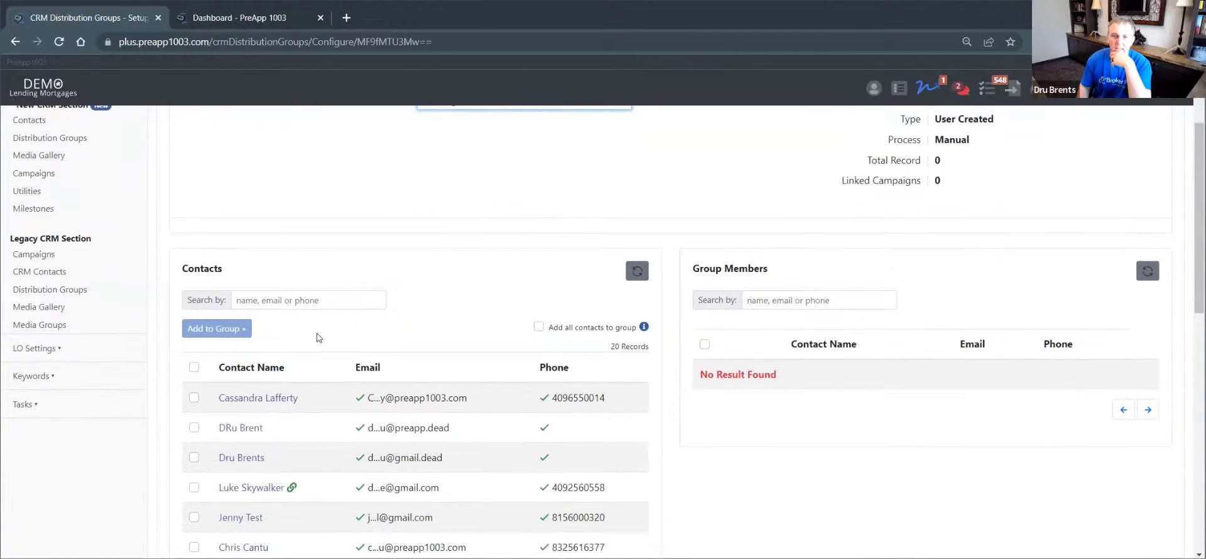
Add the second, third and fourth listed contacts to the distribution group and confirm
click(194, 428)
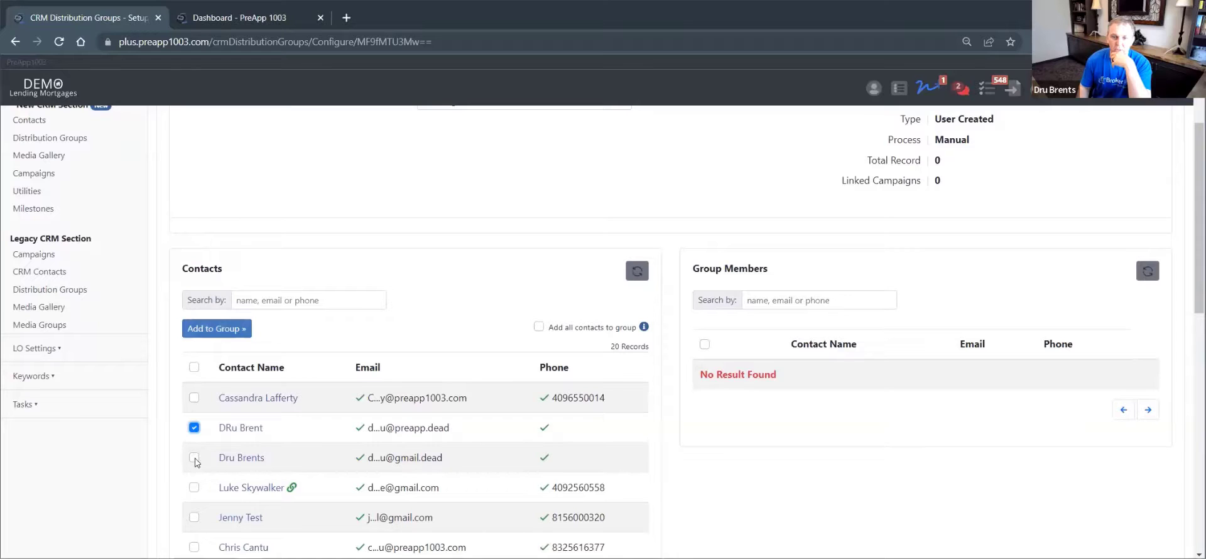
click(194, 458)
click(194, 488)
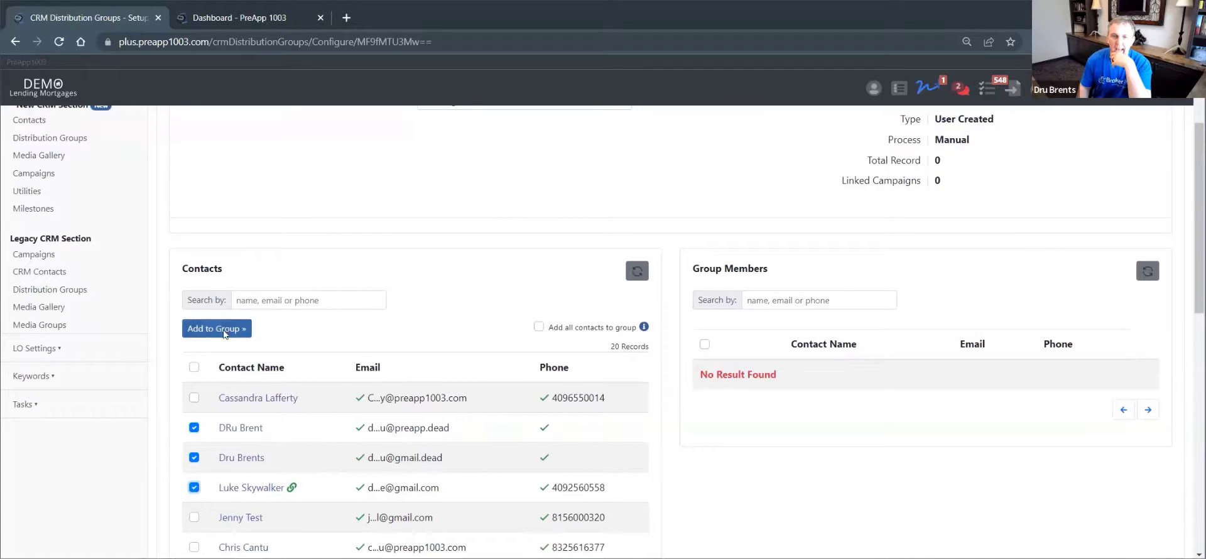
click(224, 329)
click(564, 382)
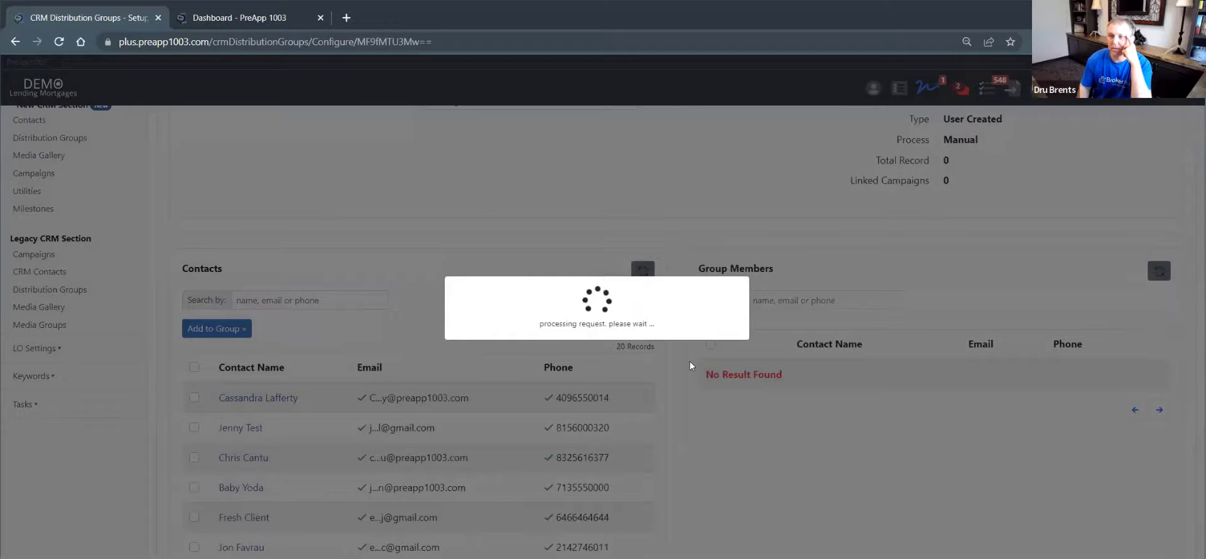
Request adding all contacts of the chosen type to the group, and cancel at the confirmation
scroll(851, 327, down, 5)
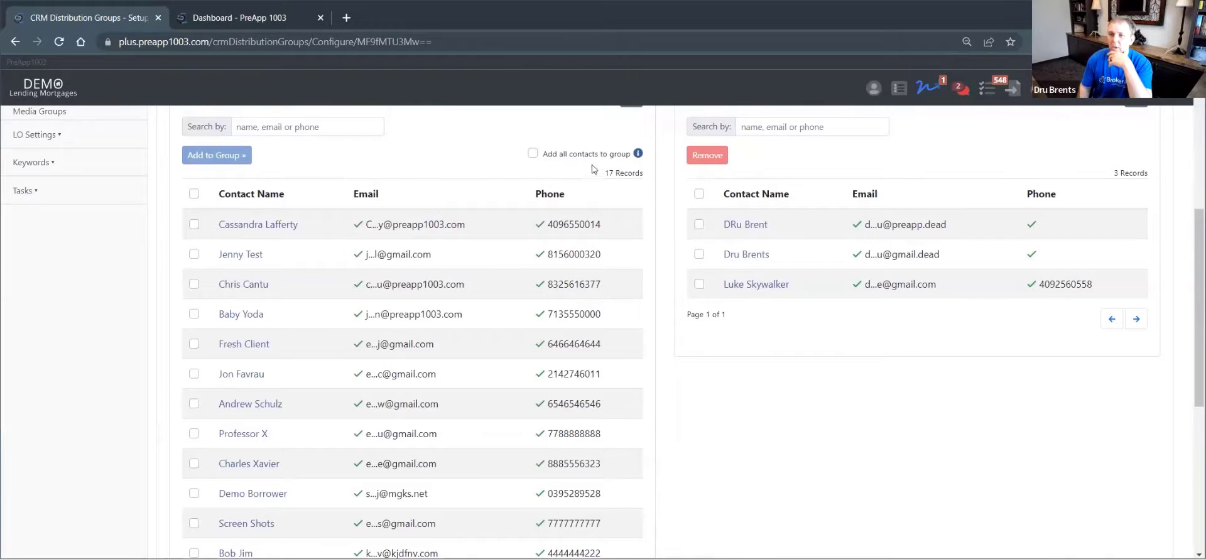
click(533, 154)
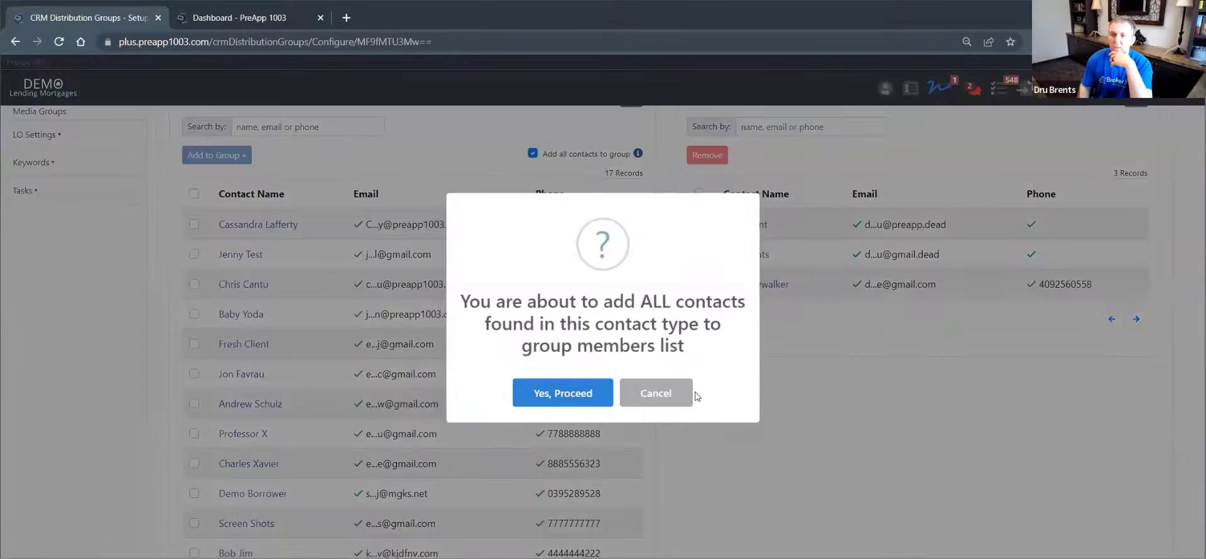
click(689, 394)
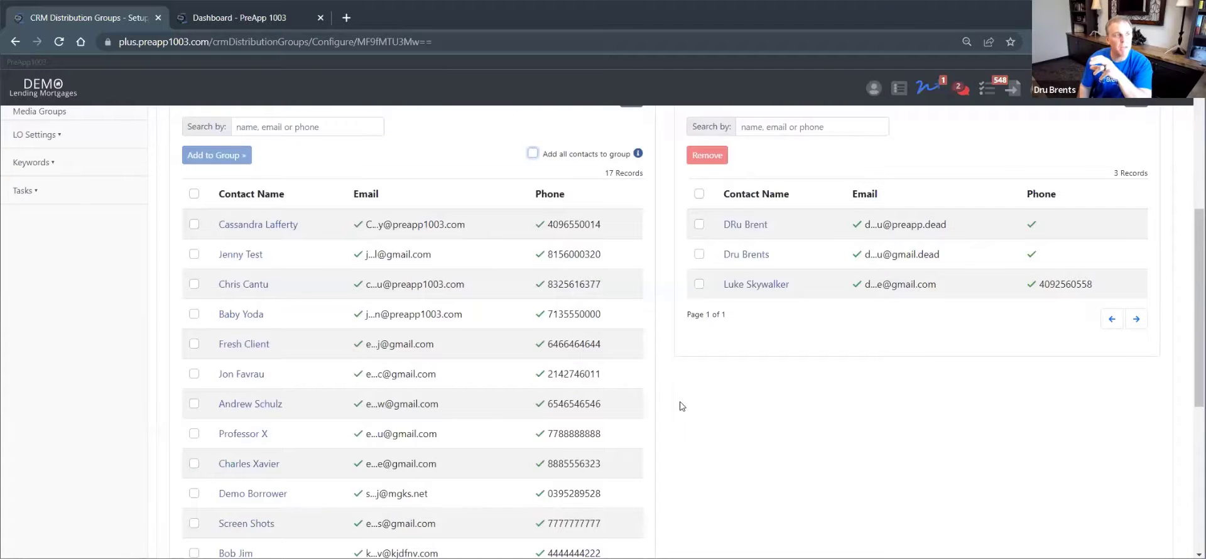
Return to the distribution groups list and create a group named Demo with the Automatic process
scroll(682, 407, up, 5)
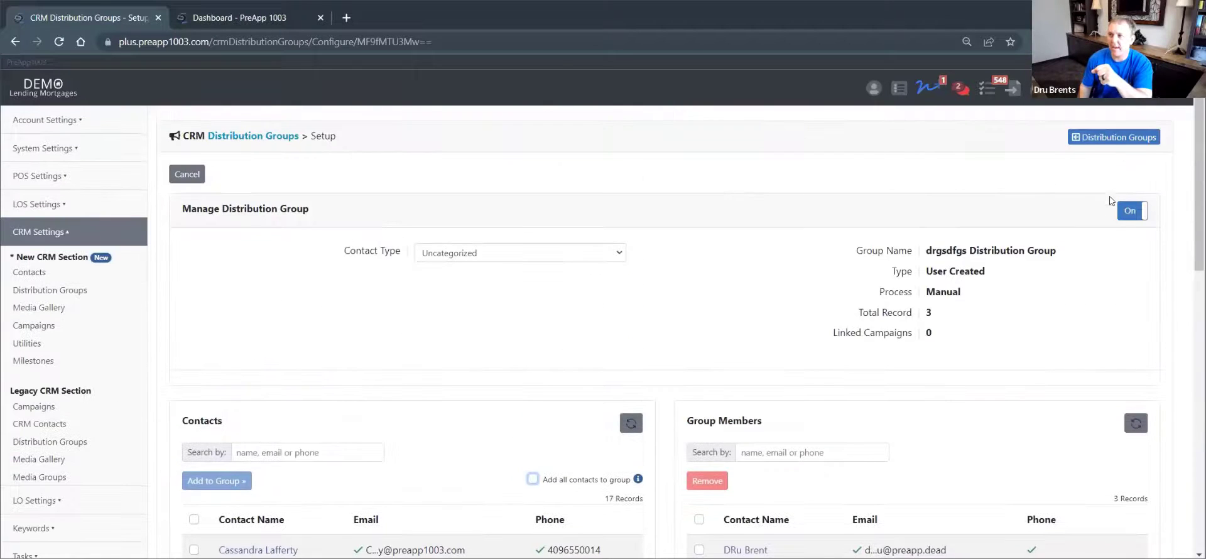
click(1112, 137)
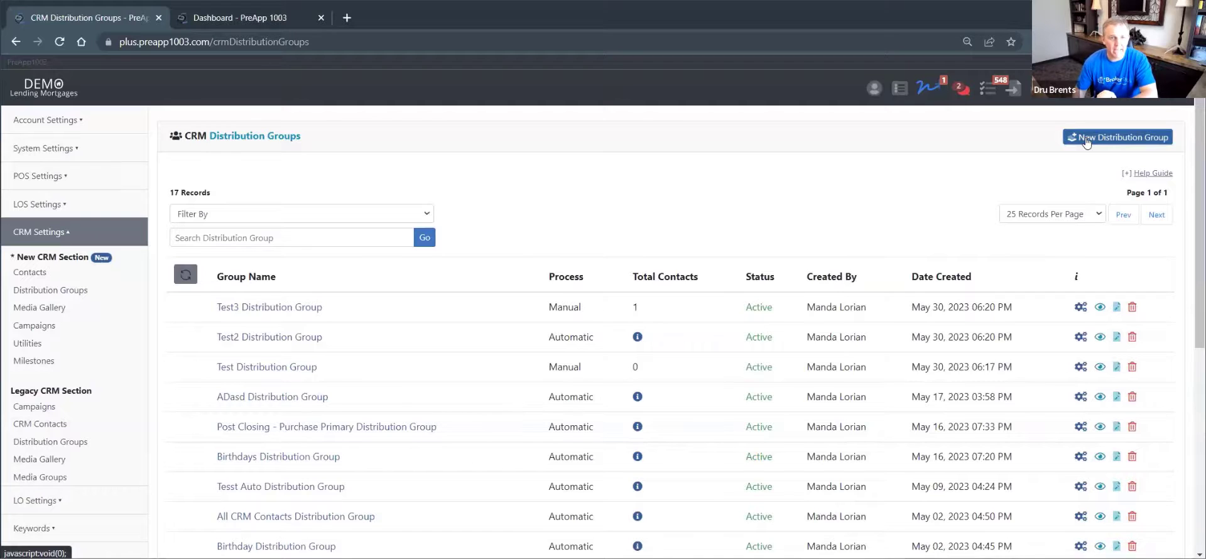
click(1088, 139)
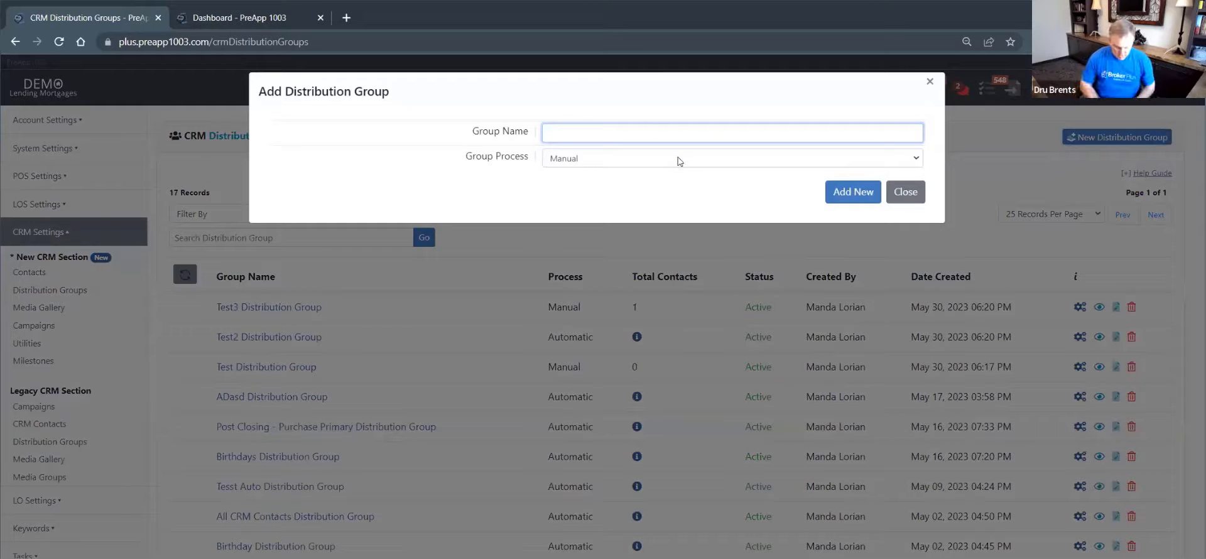
text(Demo)
key(Tab)
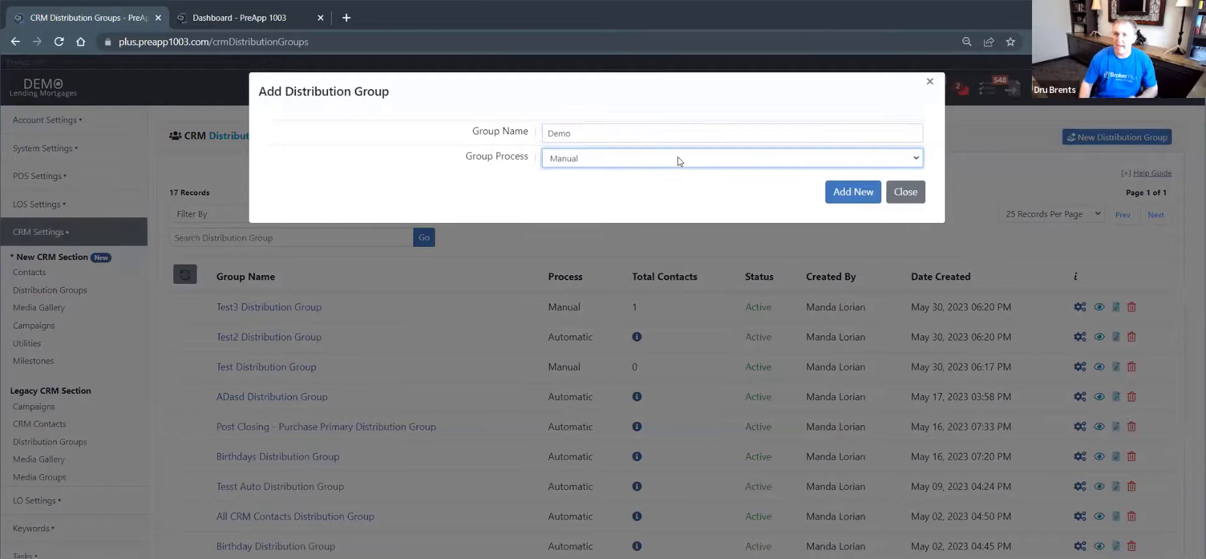
click(677, 157)
click(676, 184)
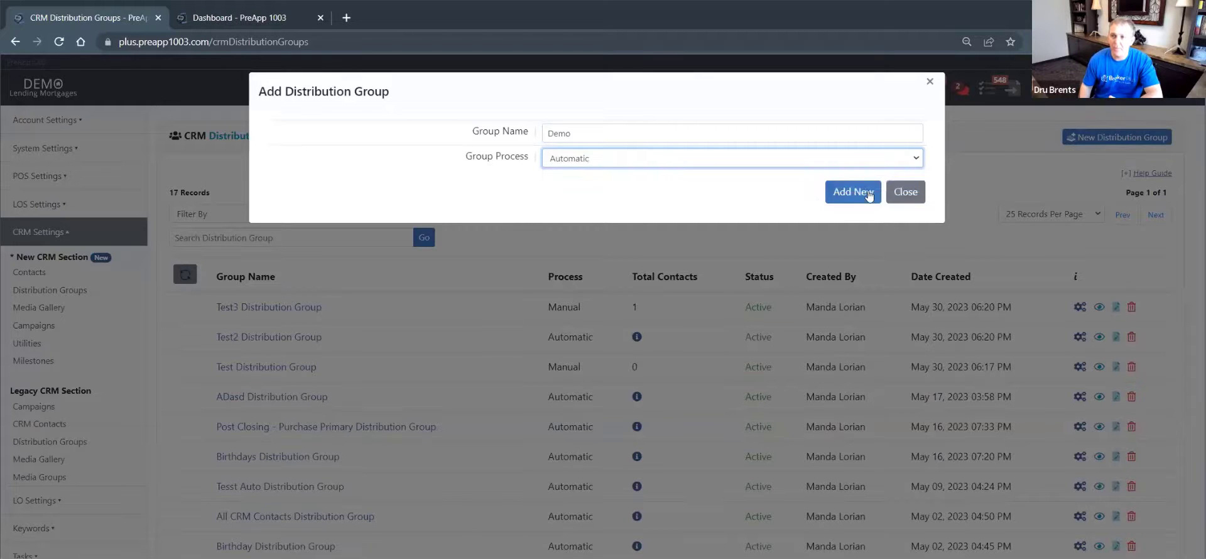
click(839, 195)
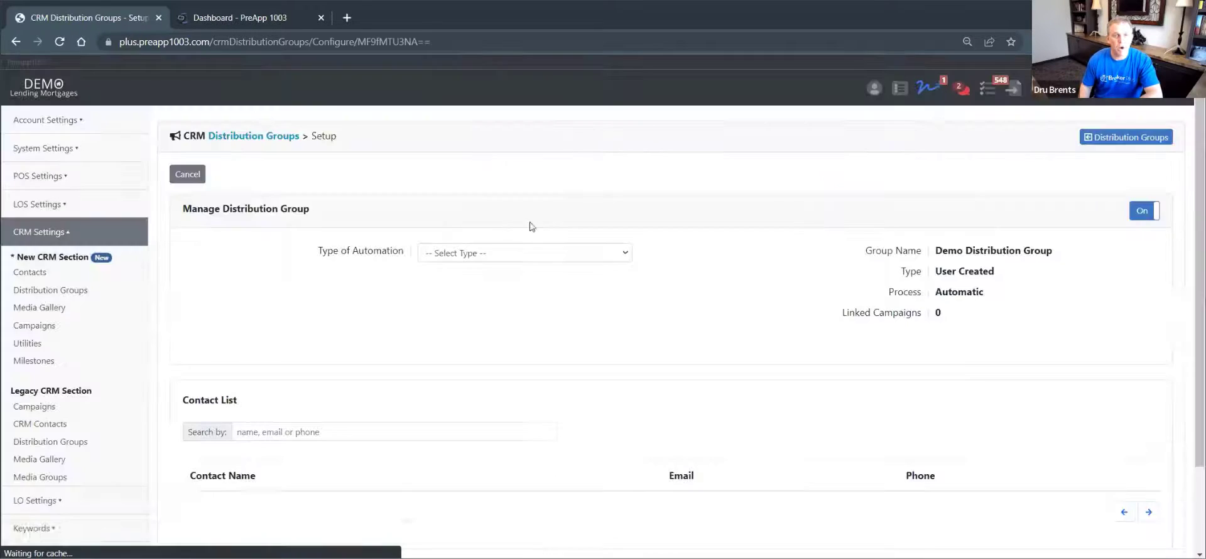
Review the automation types for the Demo group and set the type to By Active Loans
click(451, 253)
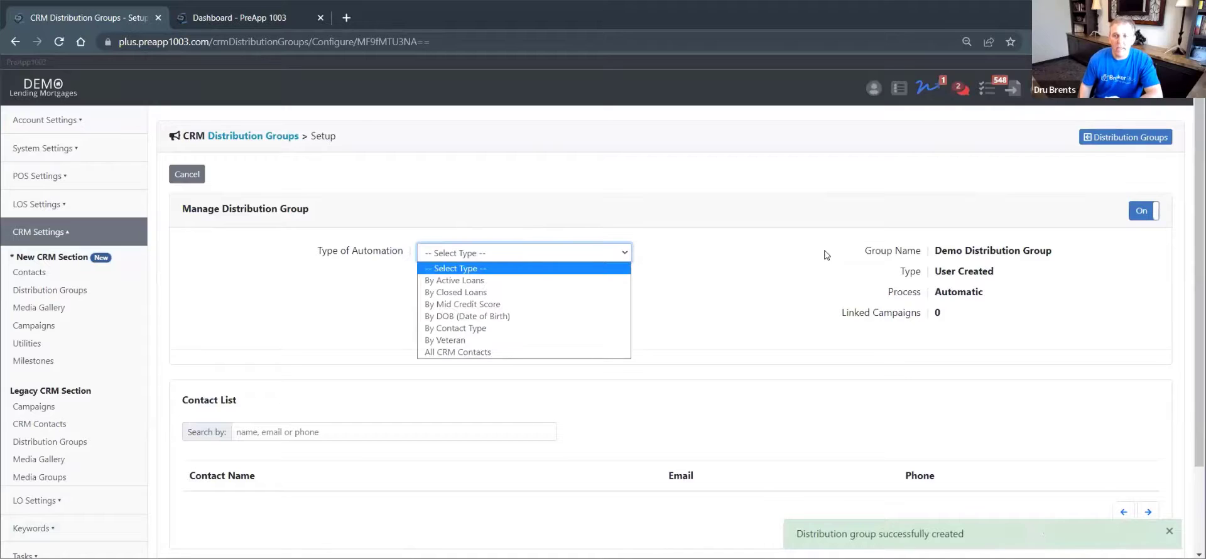
scroll(503, 389, down, 3)
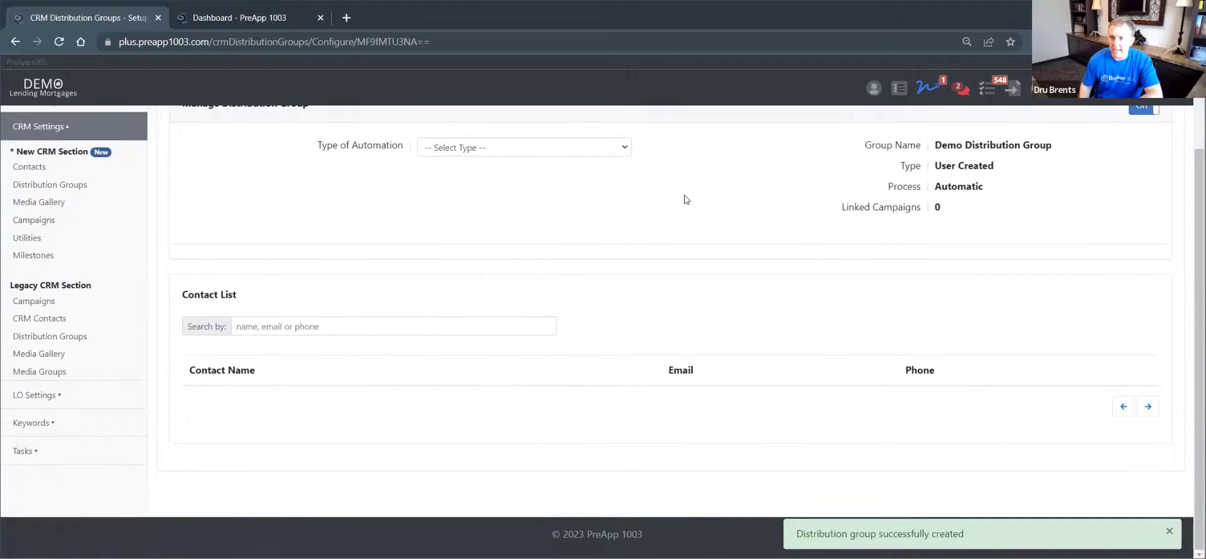
scroll(533, 265, up, 3)
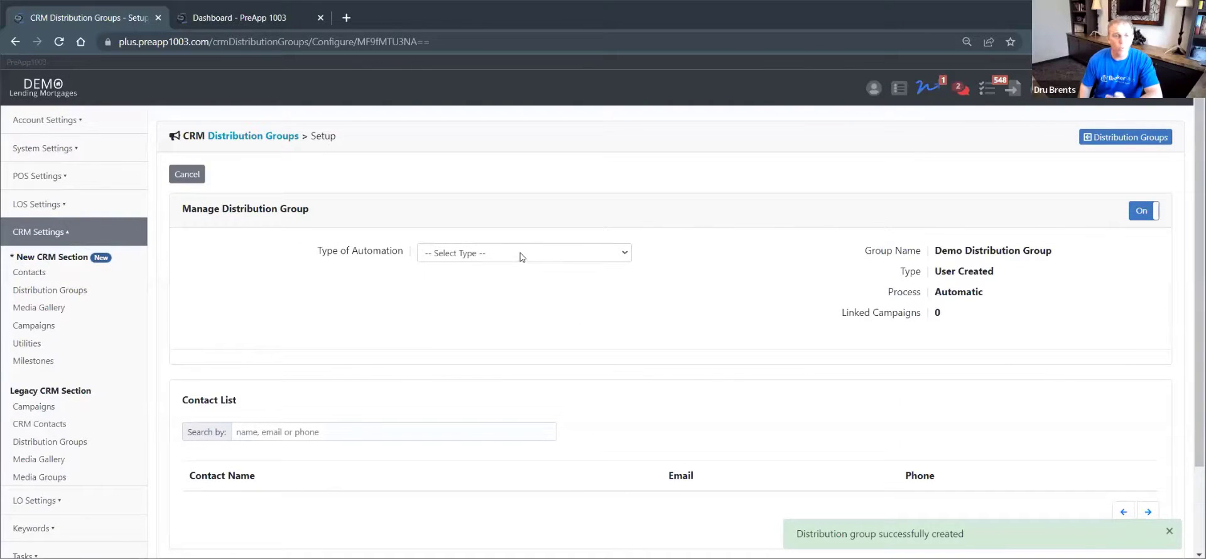
click(520, 253)
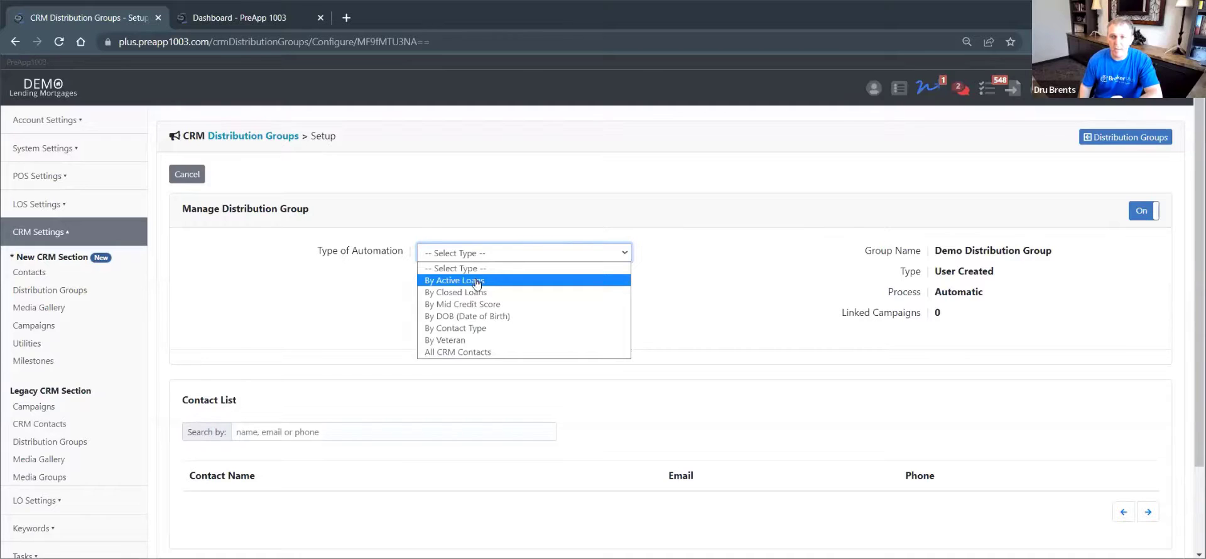
click(477, 280)
Add a Loan Status filter set to Pre-Qualified and search for the matching active-loan contacts
click(476, 282)
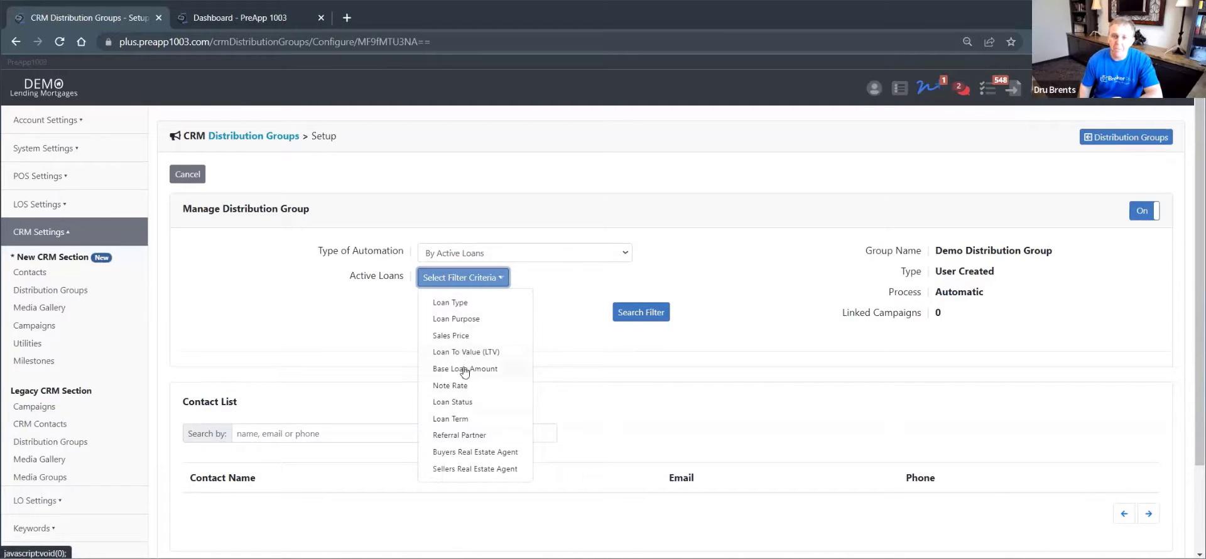
click(456, 402)
click(578, 314)
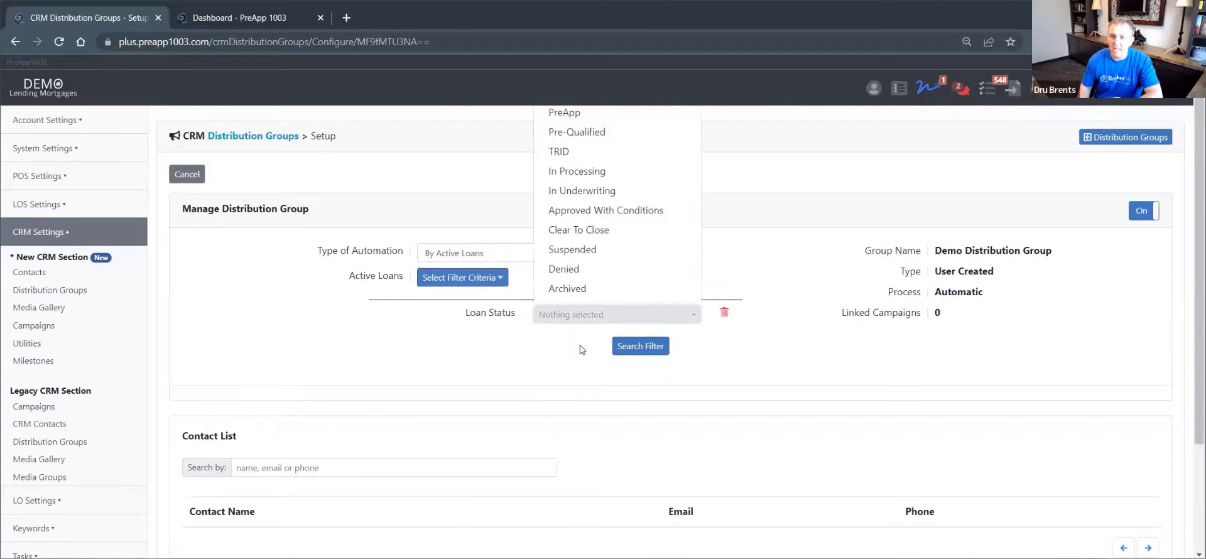
click(587, 134)
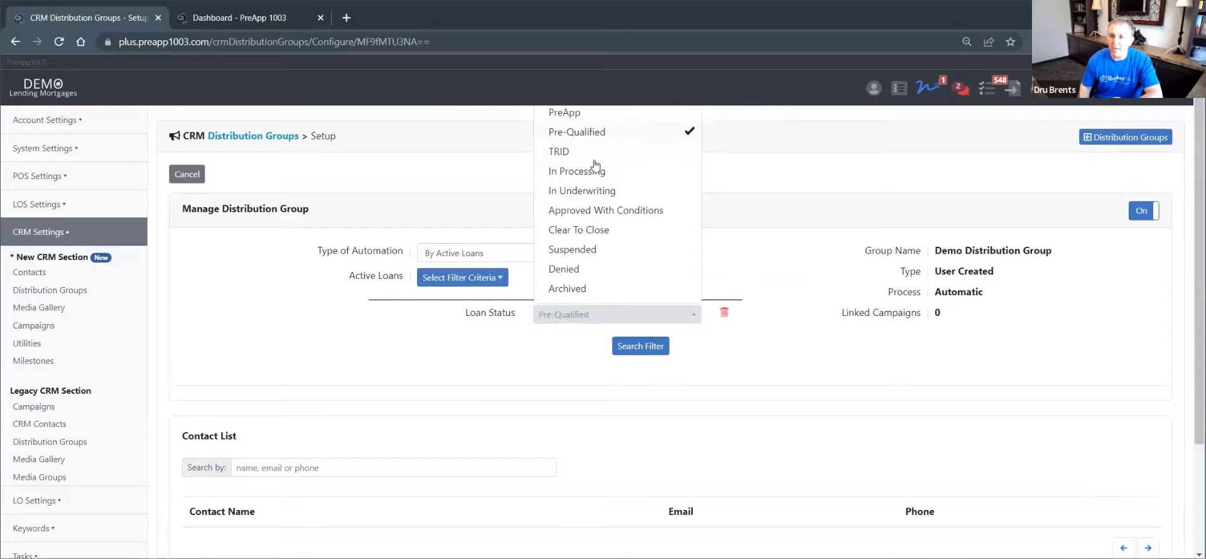
click(635, 352)
scroll(375, 330, down, 3)
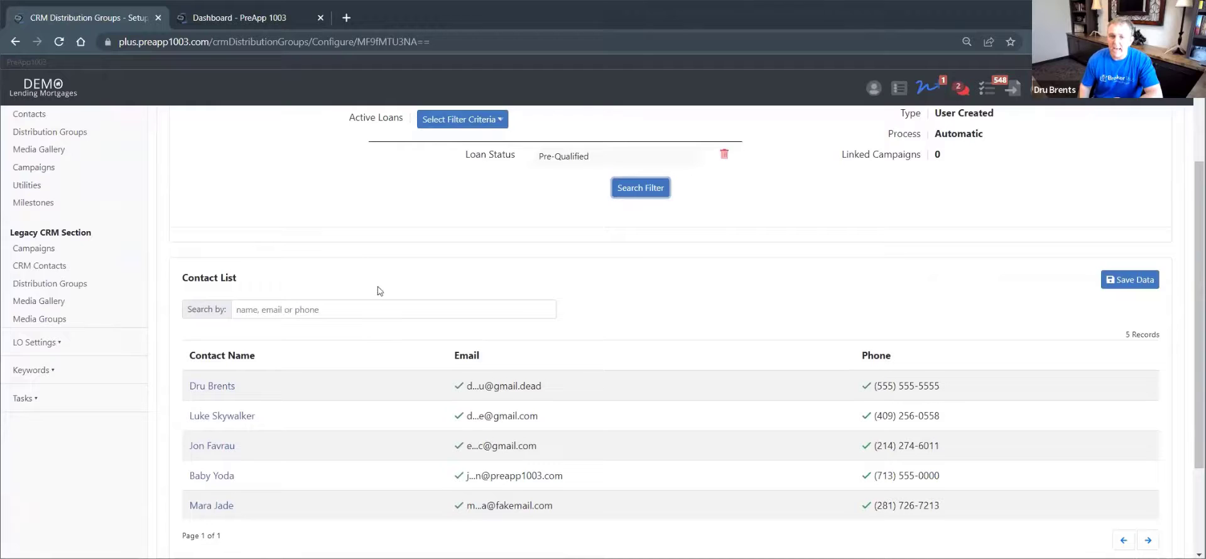
Review the contacts matching the Pre-Qualified filter, and remove the Loan Status filter from the Demo group
scroll(378, 286, down, 3)
scroll(544, 390, up, 3)
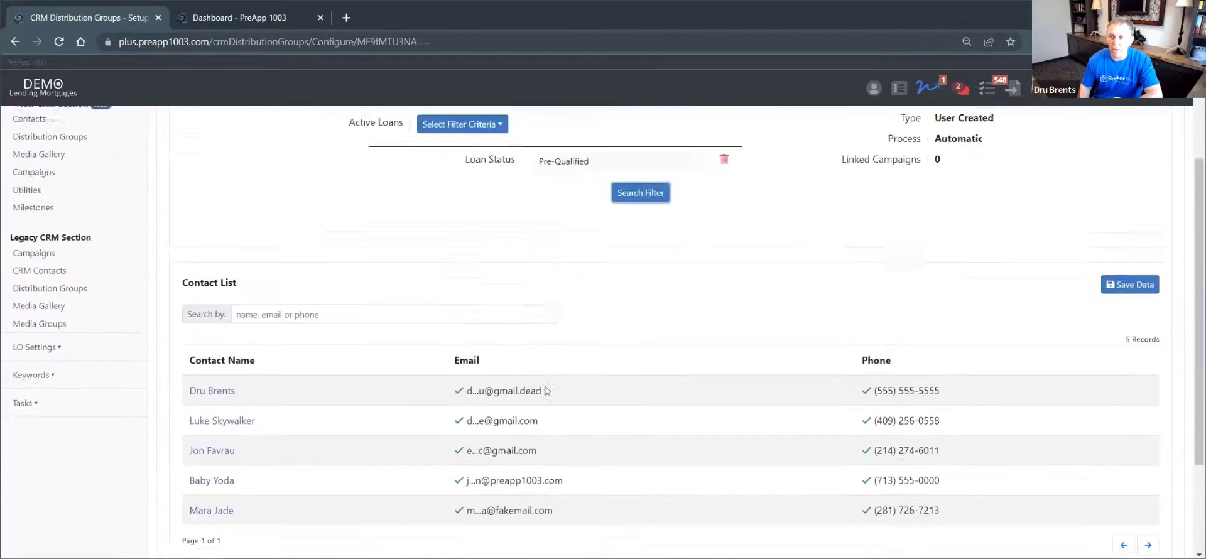
scroll(546, 390, up, 1)
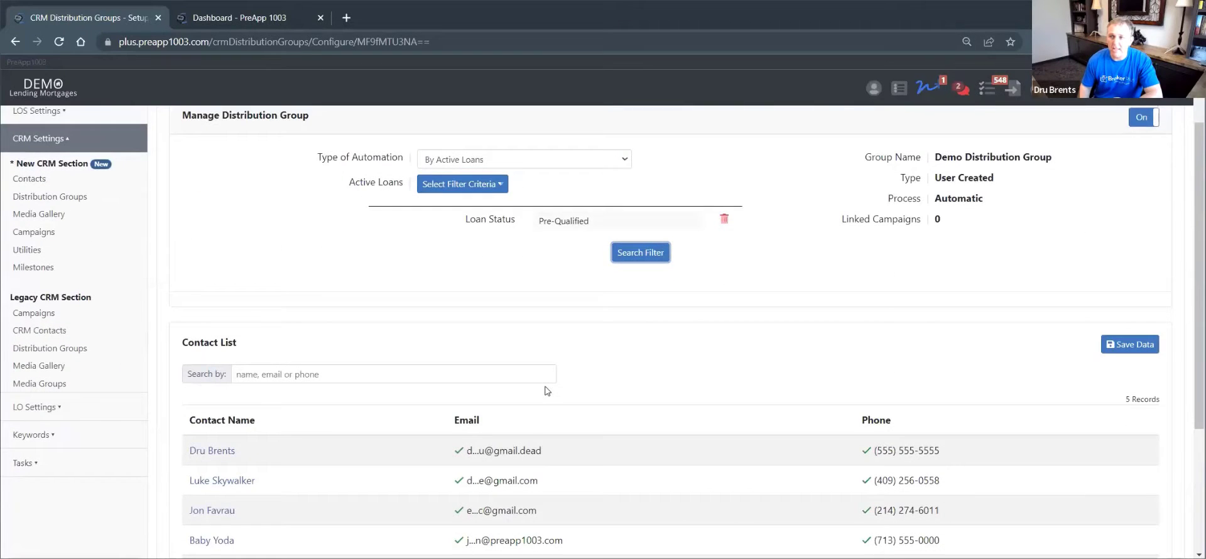
click(725, 219)
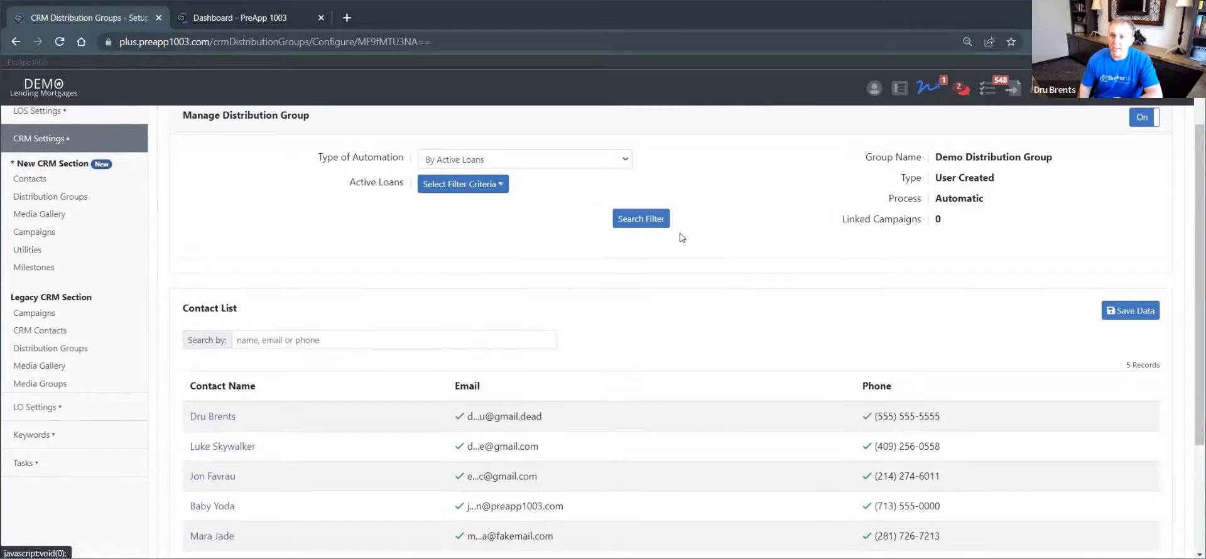
Set the automation type to By Mid Credit Score with a range of 400 to 579 and search for matching contacts
click(486, 162)
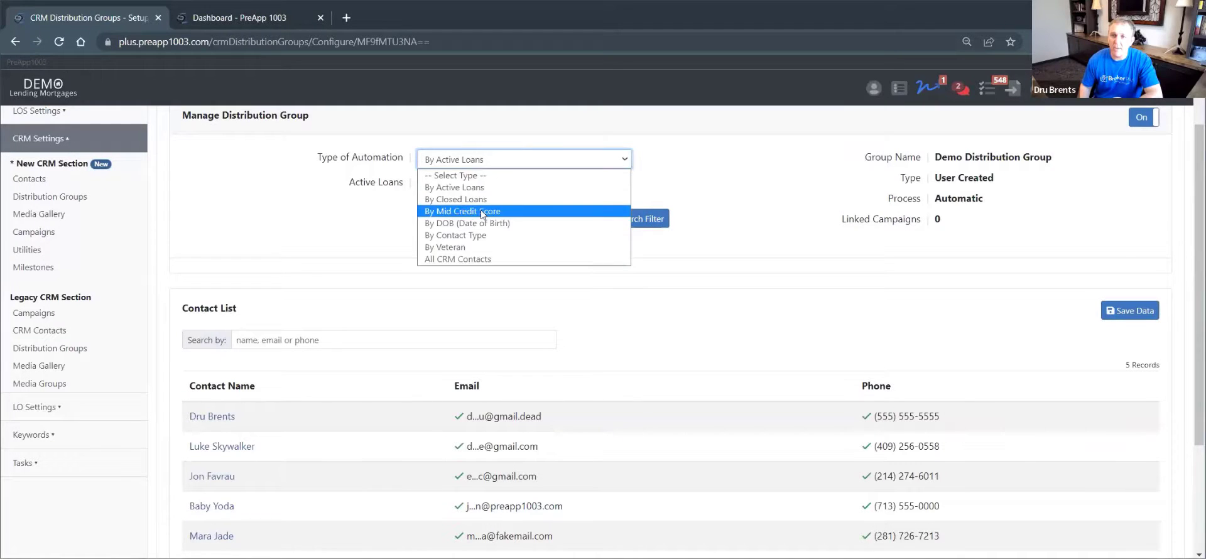
click(483, 211)
click(481, 188)
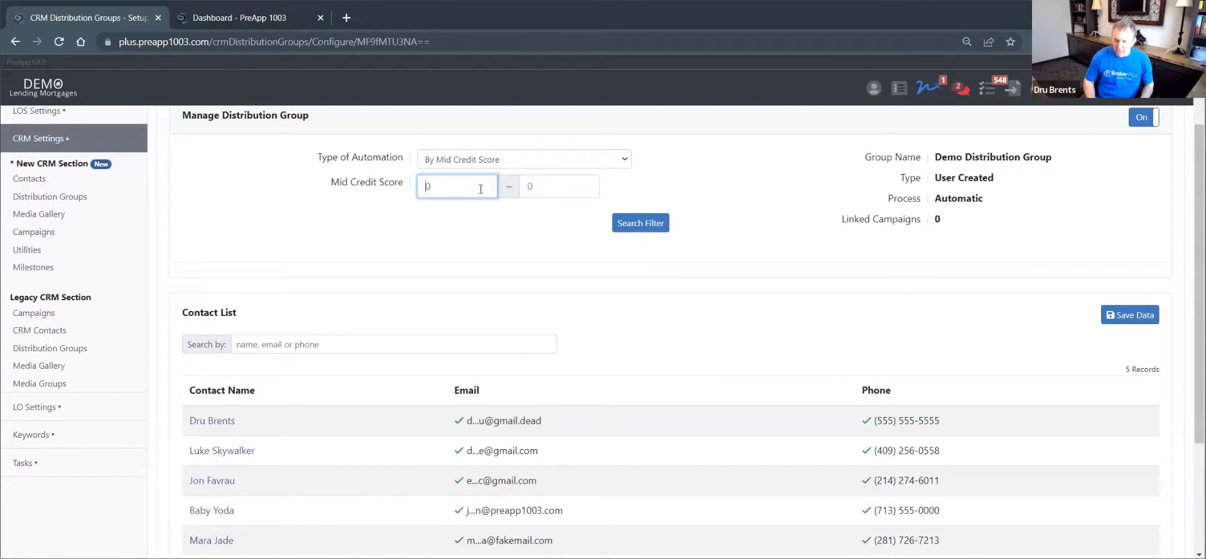
text(400)
key(Tab)
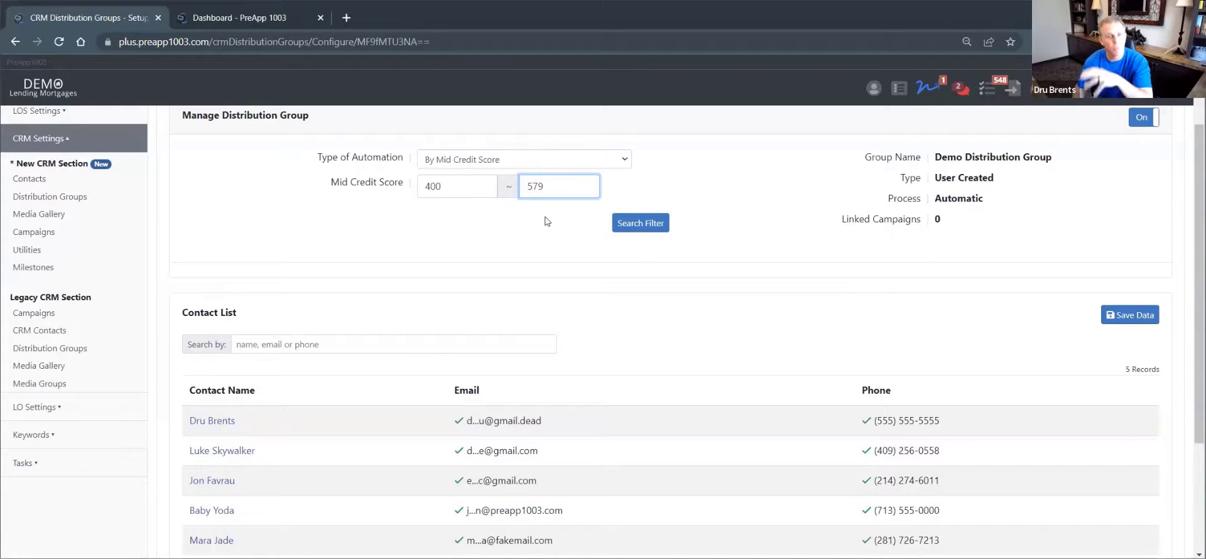
click(637, 223)
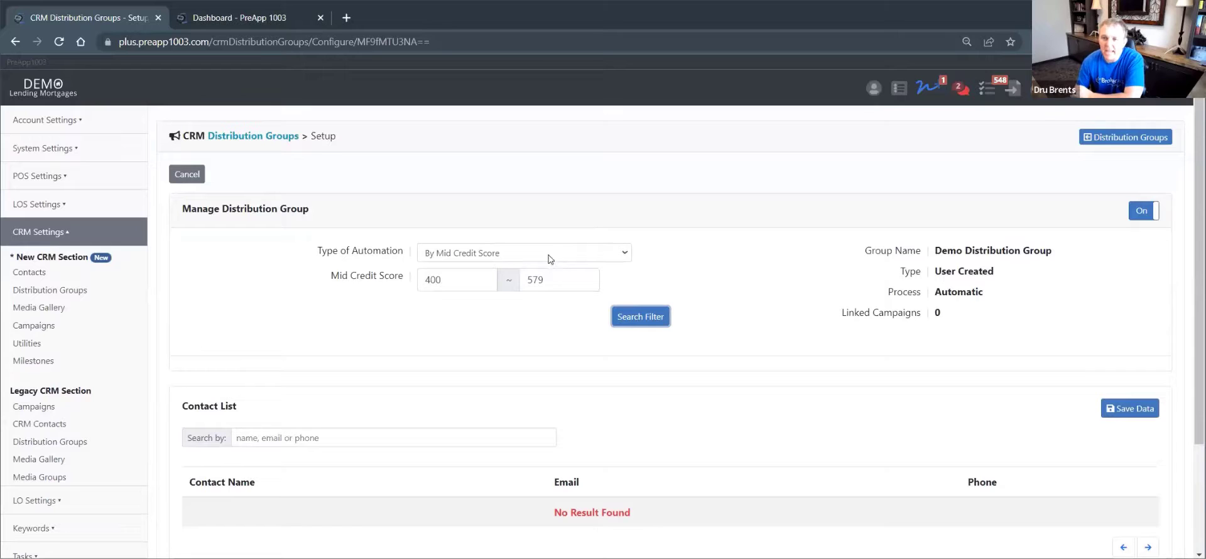
Switch the automation type back to By Active Loans and review the available active-loan filter criteria
click(549, 255)
click(485, 281)
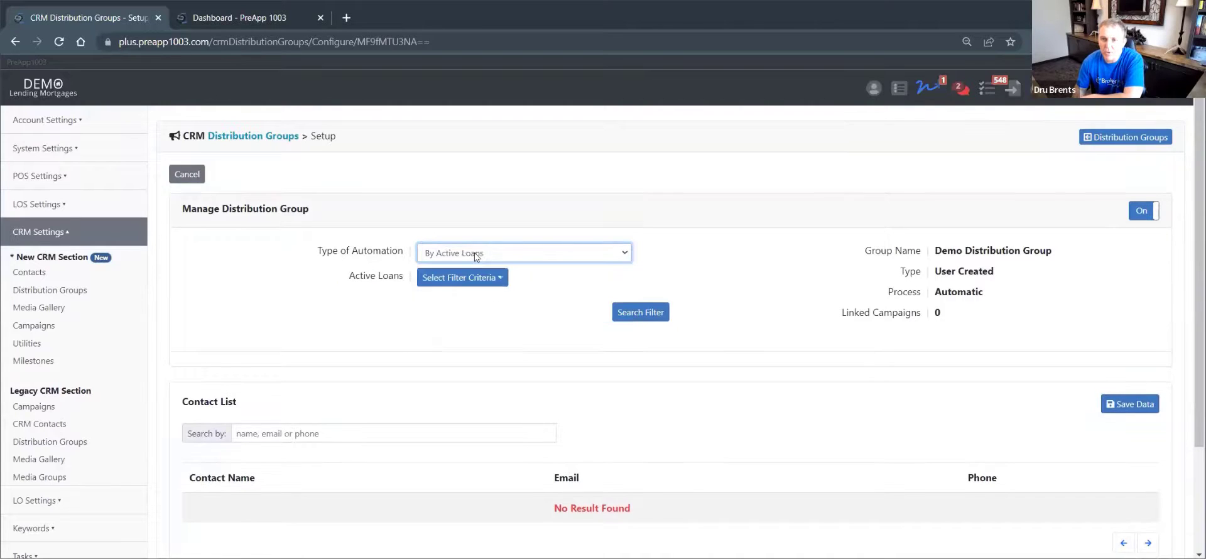
click(487, 254)
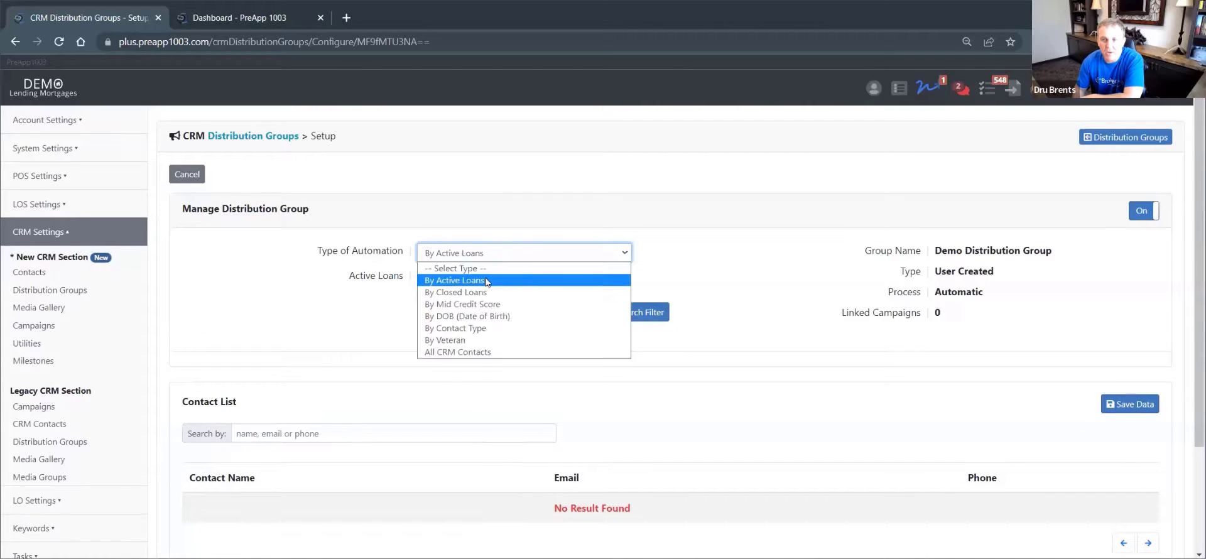
click(485, 280)
click(484, 278)
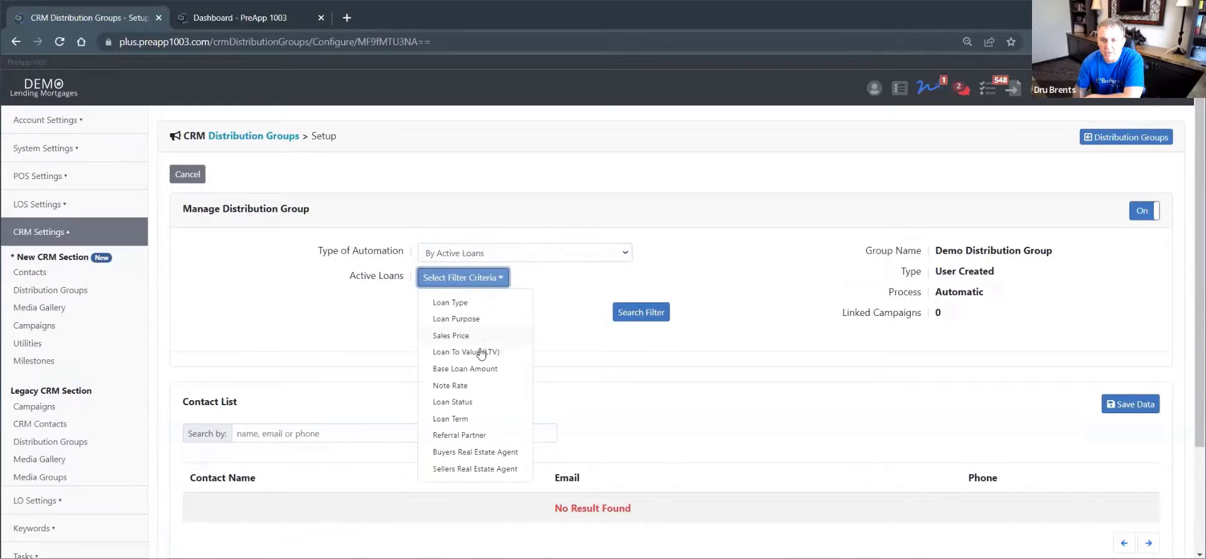
click(609, 415)
Set the automation type to By Closed Loans and add a Note Rate filter starting at 6%
click(478, 252)
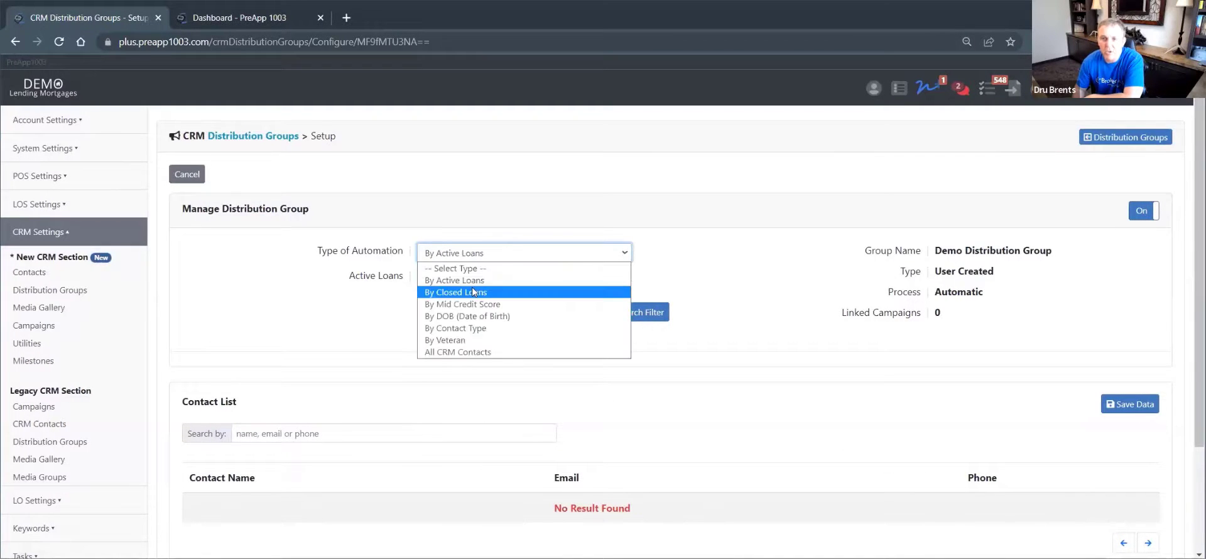
click(477, 287)
click(478, 277)
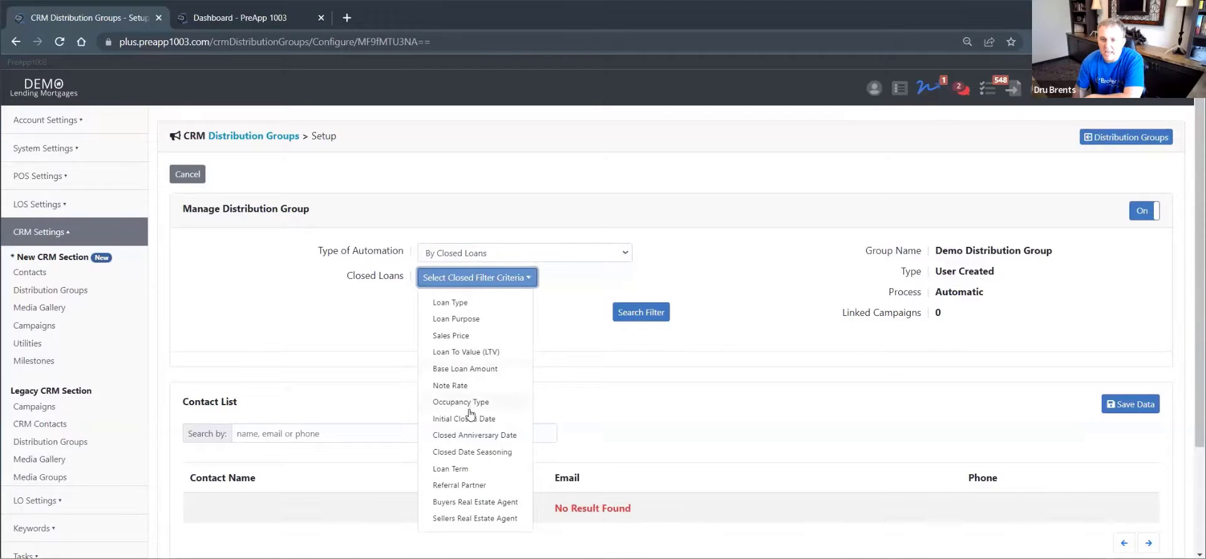
click(457, 385)
click(583, 317)
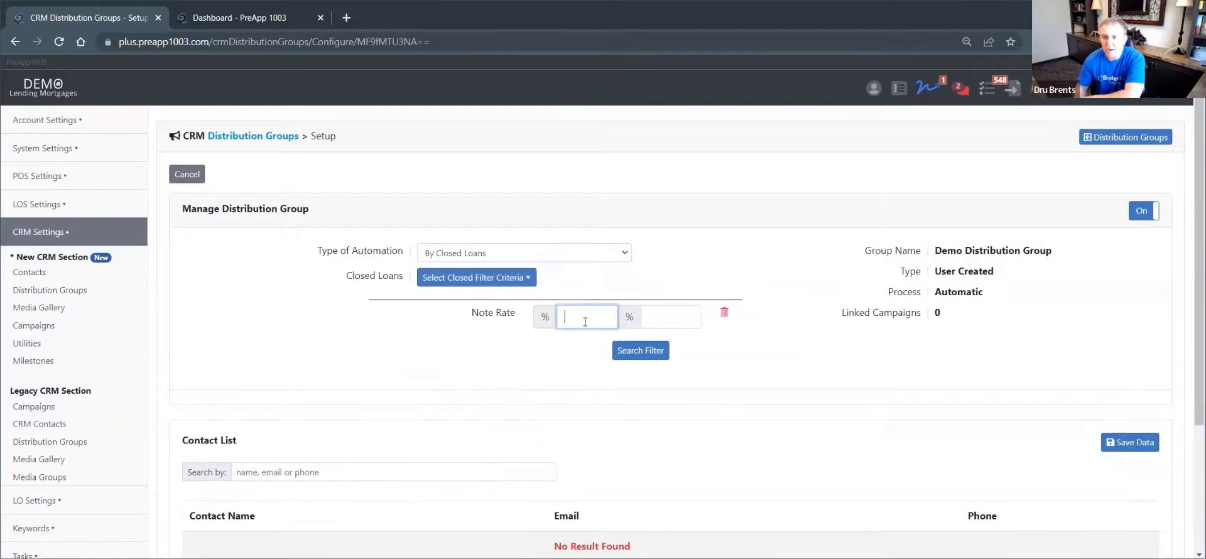
key(Tab)
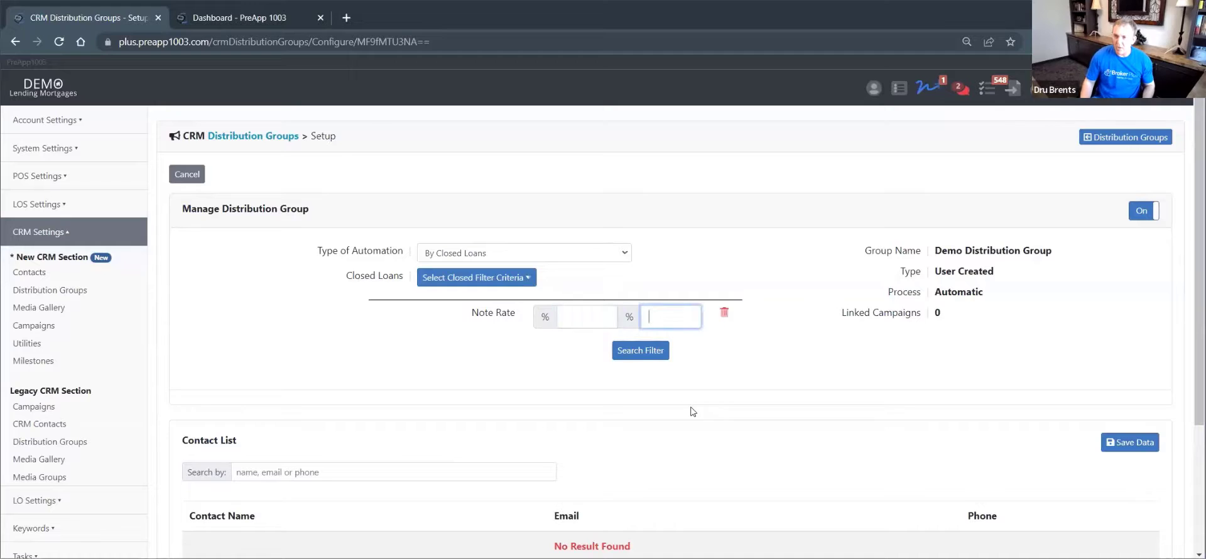
click(580, 325)
text(6)
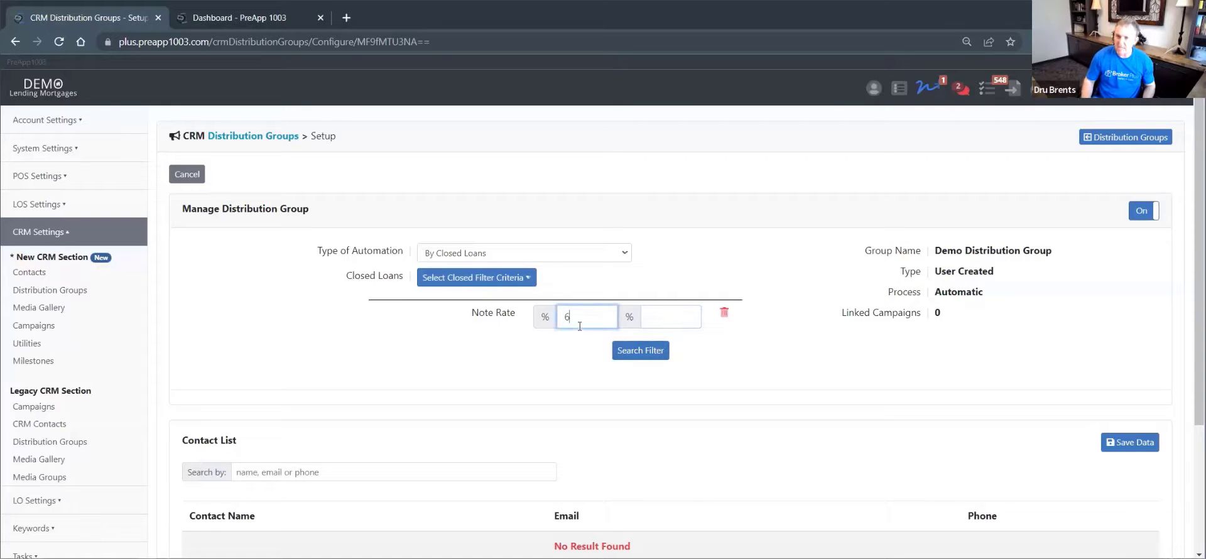
key(Tab)
Add a Closed Date Seasoning filter set to Loans older than 6 months
click(474, 279)
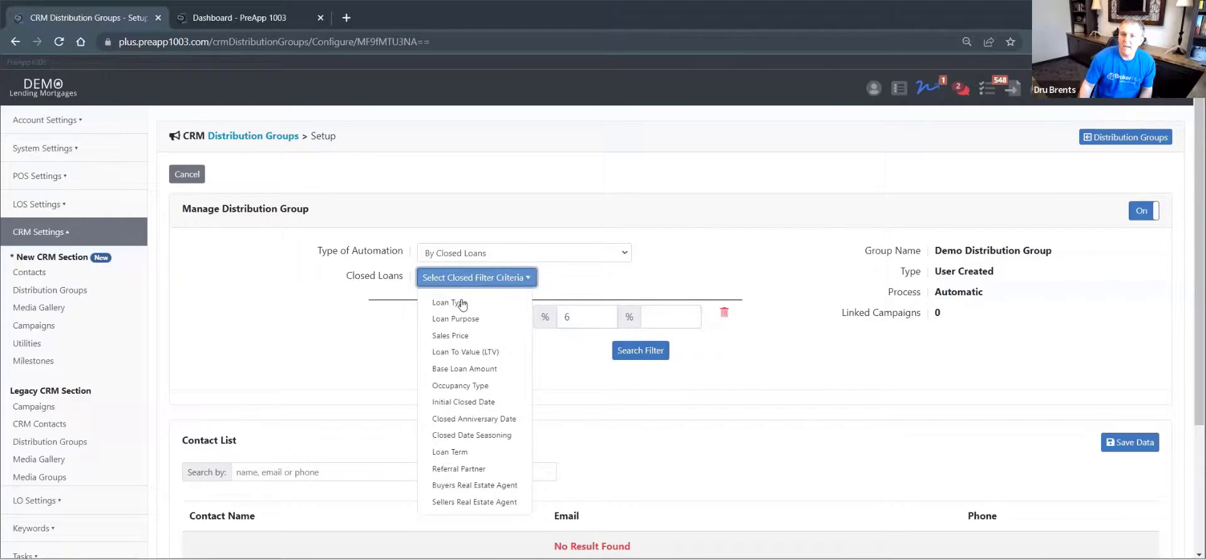
click(467, 436)
click(578, 353)
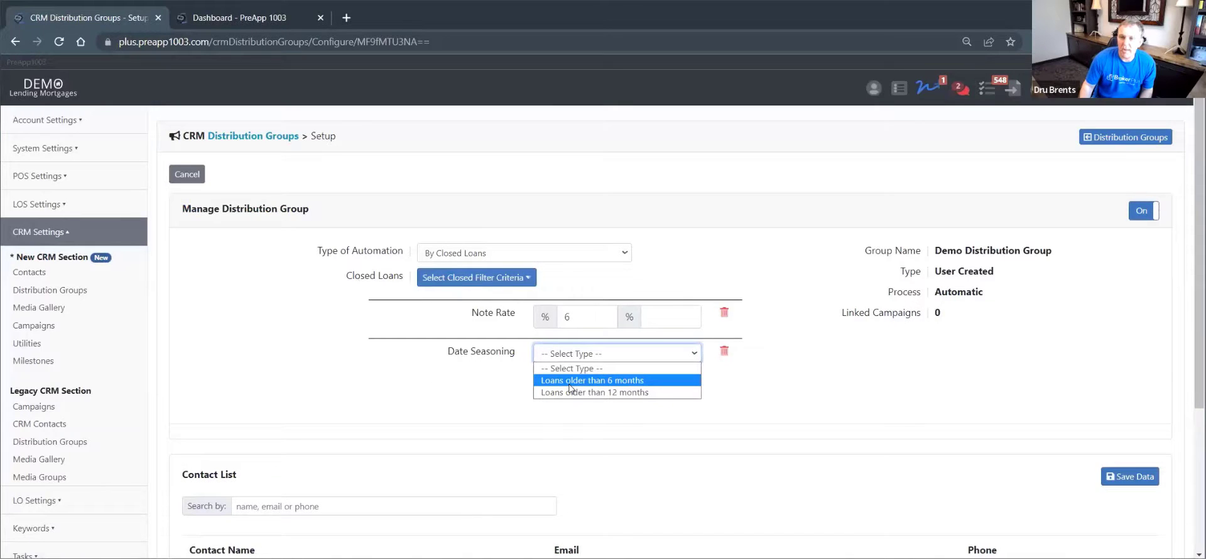
click(570, 381)
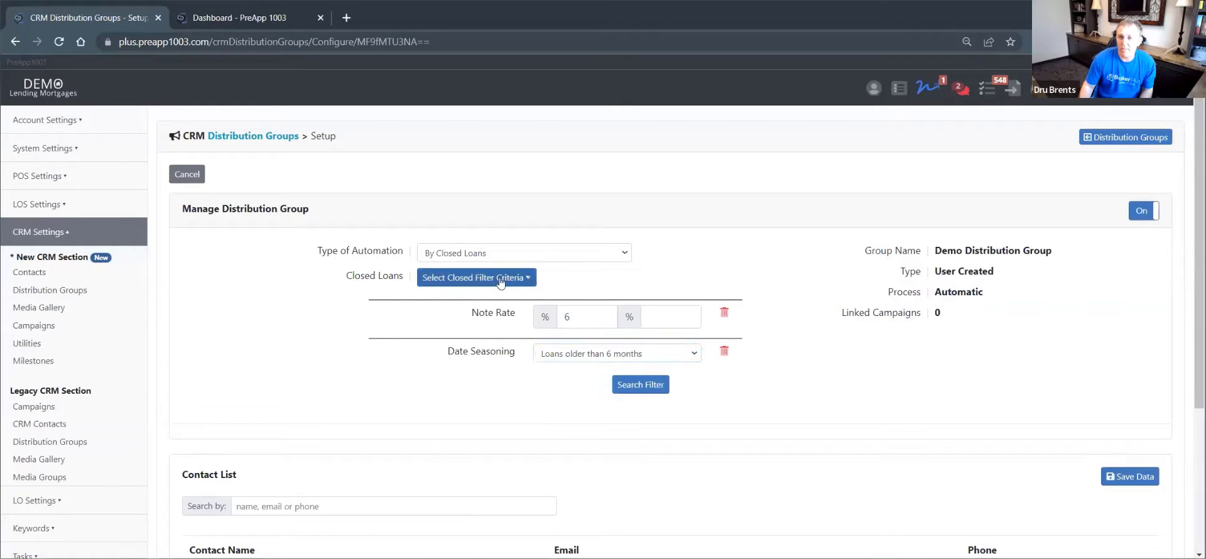
Add a Base Loan Amount filter ranging from $200,000 to $700,000
click(522, 278)
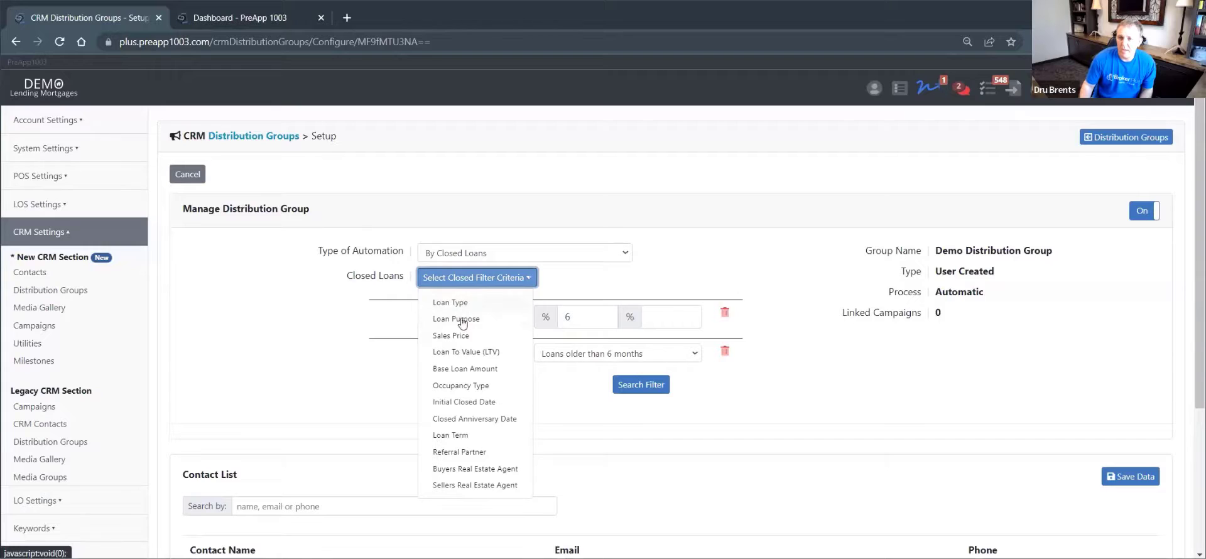
click(455, 370)
click(599, 327)
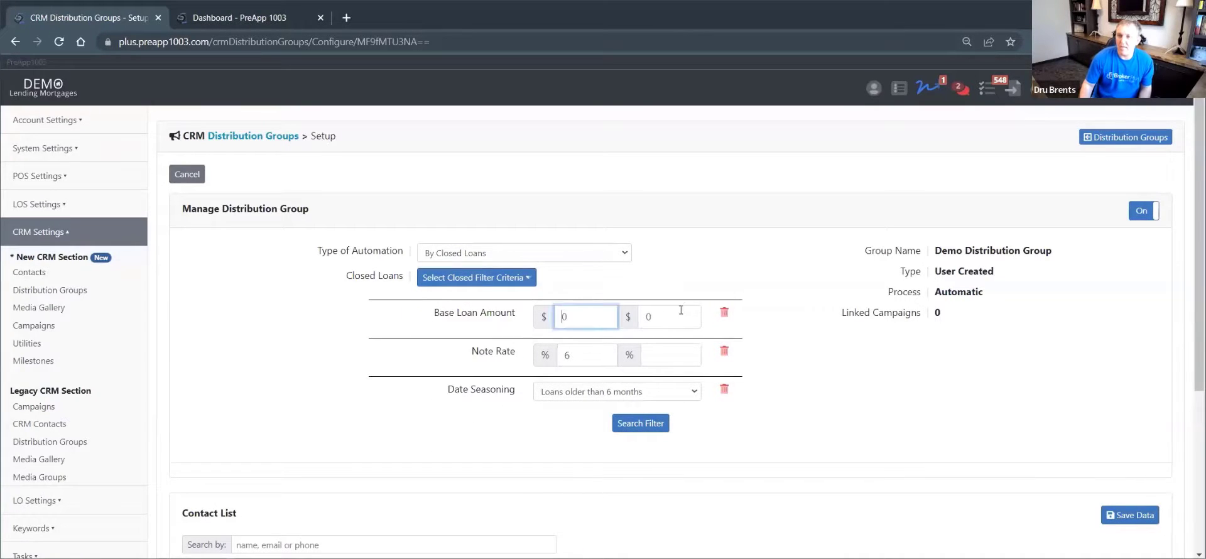
key(Tab)
click(563, 317)
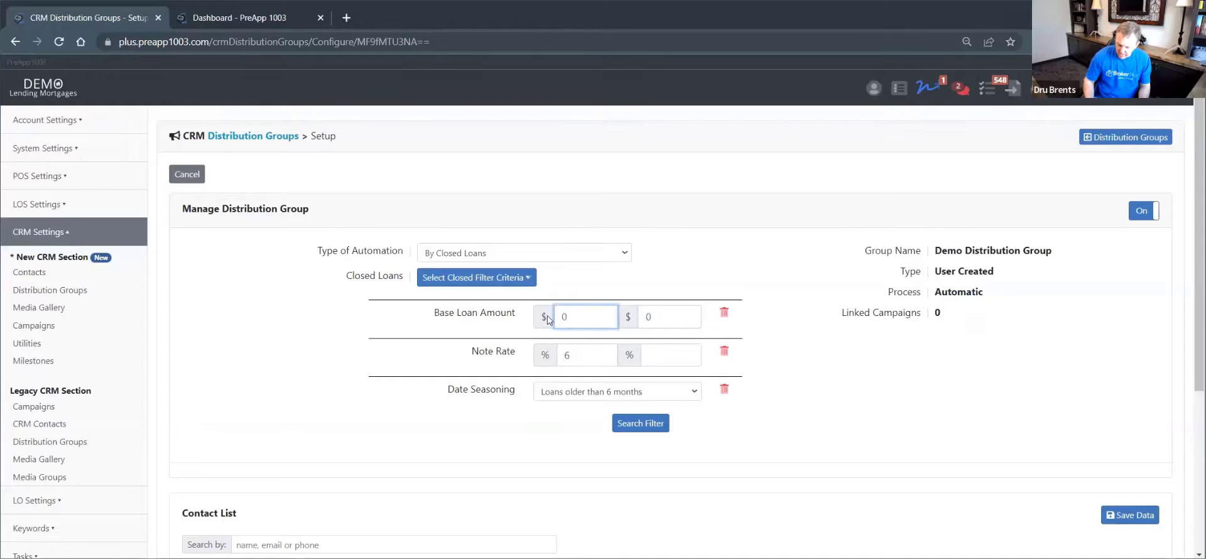
text(200,000)
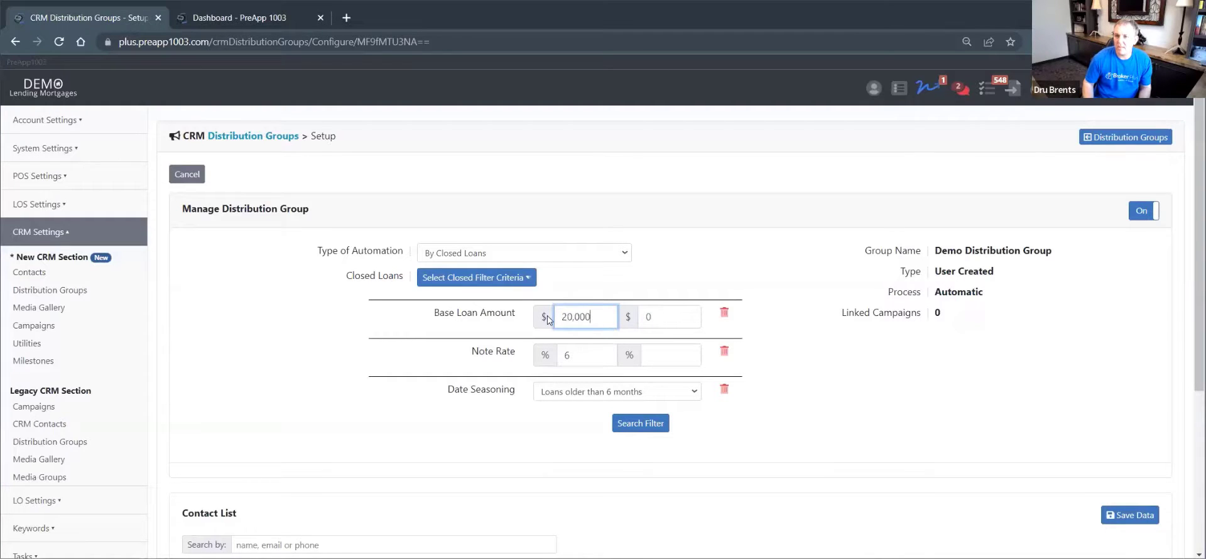
key(Tab)
text(700000)
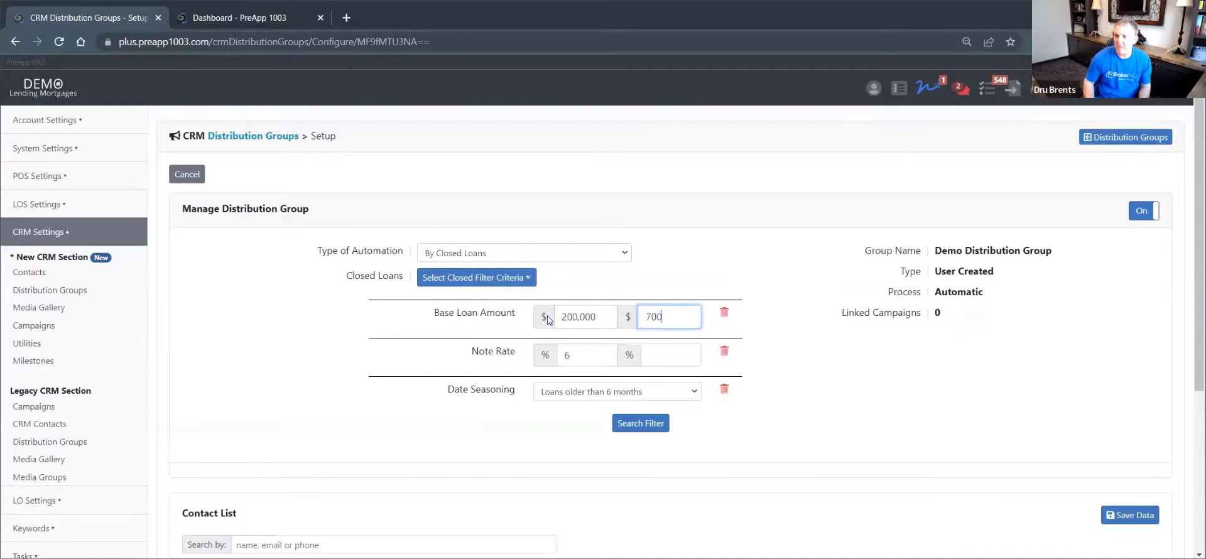
click(893, 386)
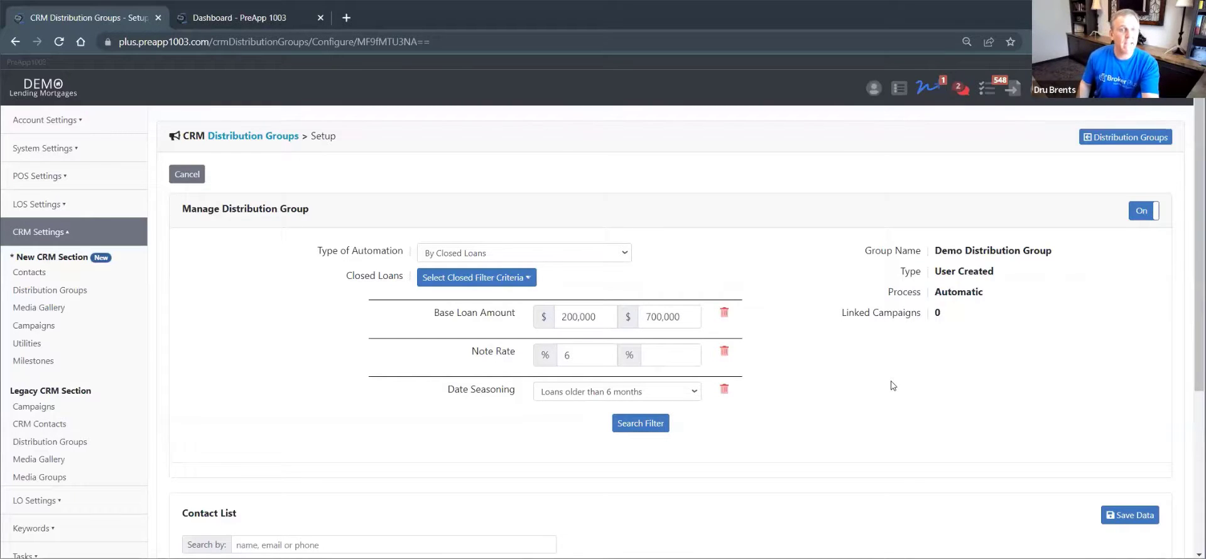
Try the All CRM Contacts automation type, and return the Demo group to By Closed Loans
click(520, 253)
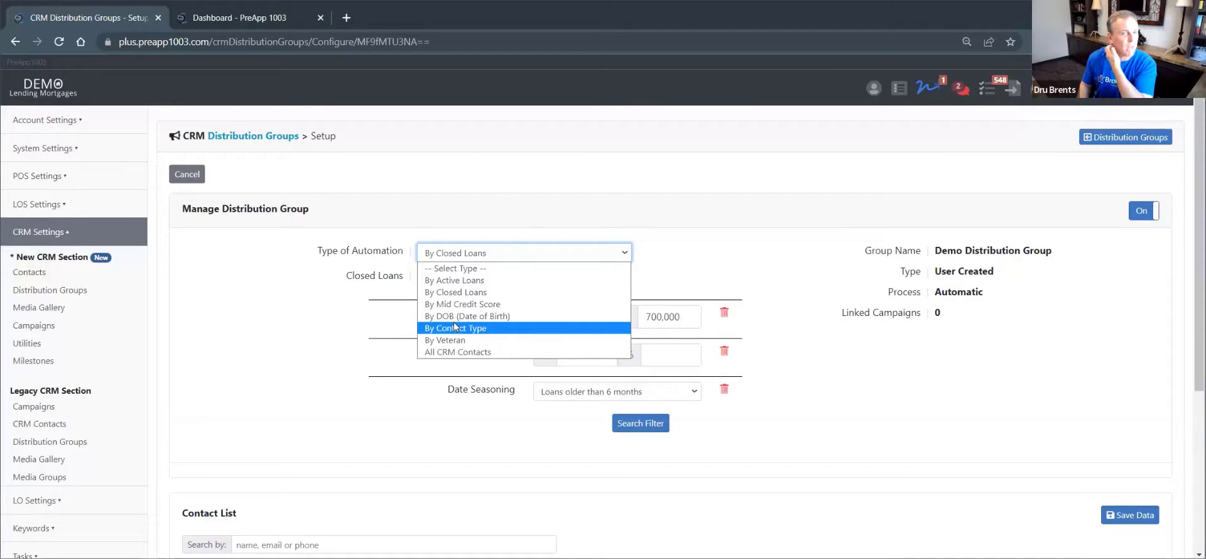
click(473, 355)
click(578, 256)
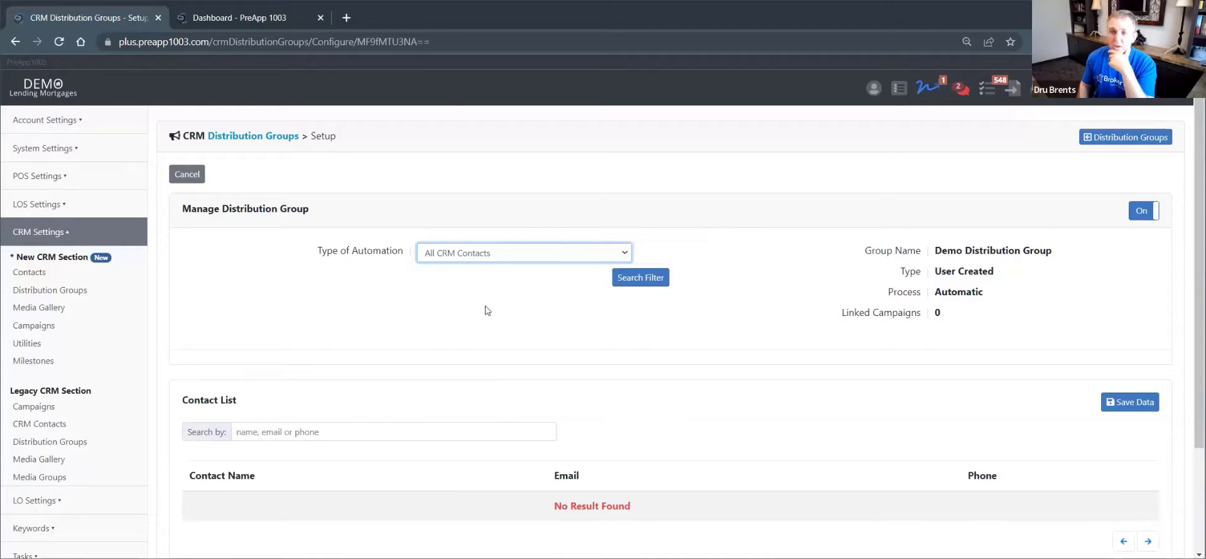
click(456, 292)
Review the remaining closed-loan filter criteria and the Demo group's contact list area
click(478, 277)
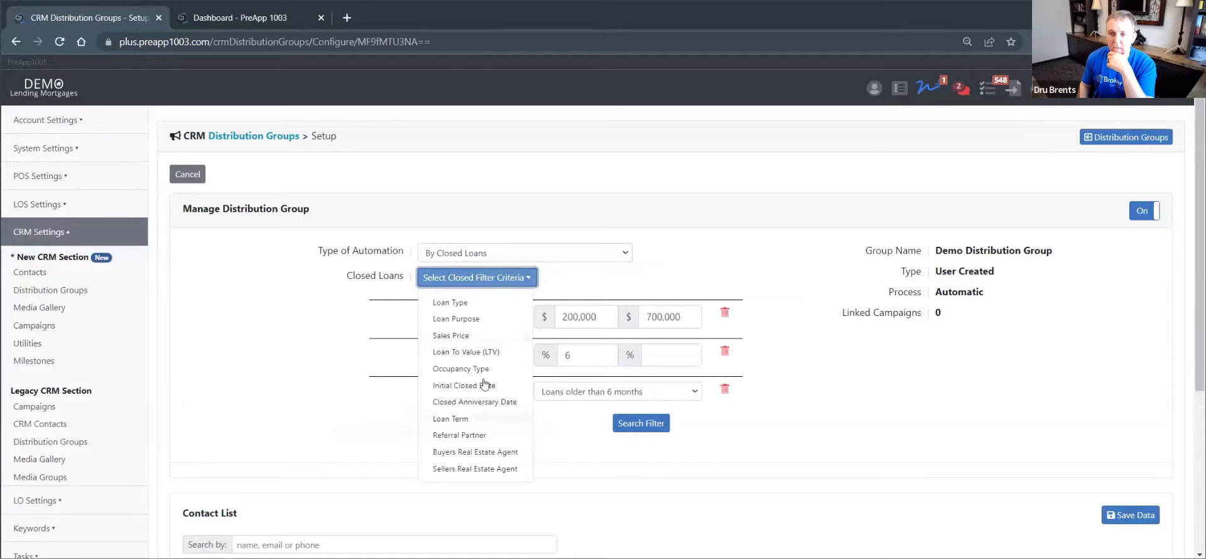
scroll(491, 367, down, 1)
scroll(492, 367, down, 3)
scroll(291, 333, up, 3)
click(289, 334)
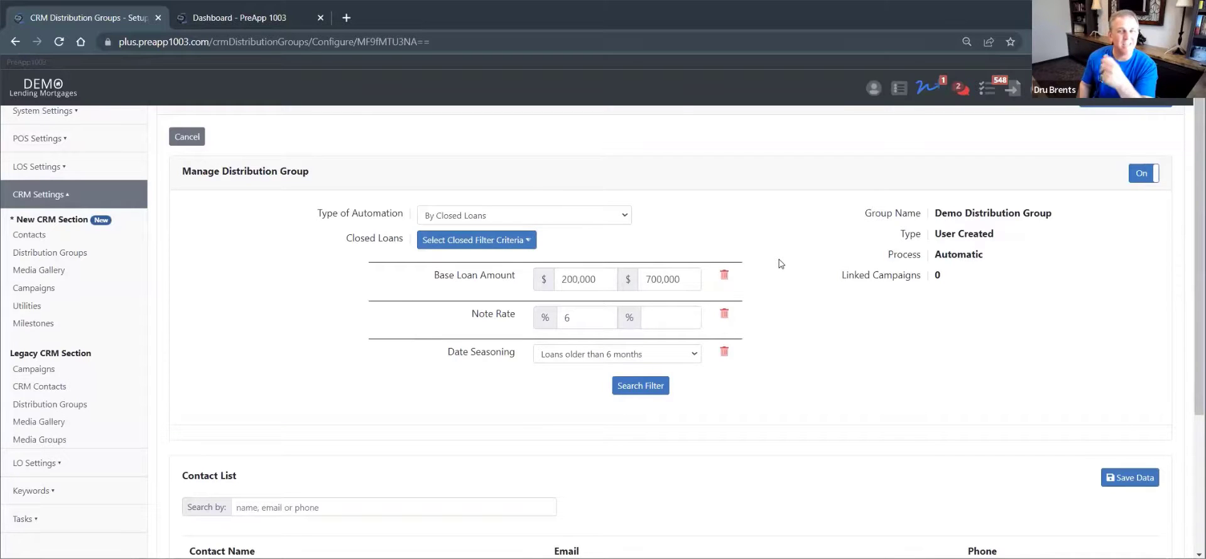
scroll(823, 301, down, 3)
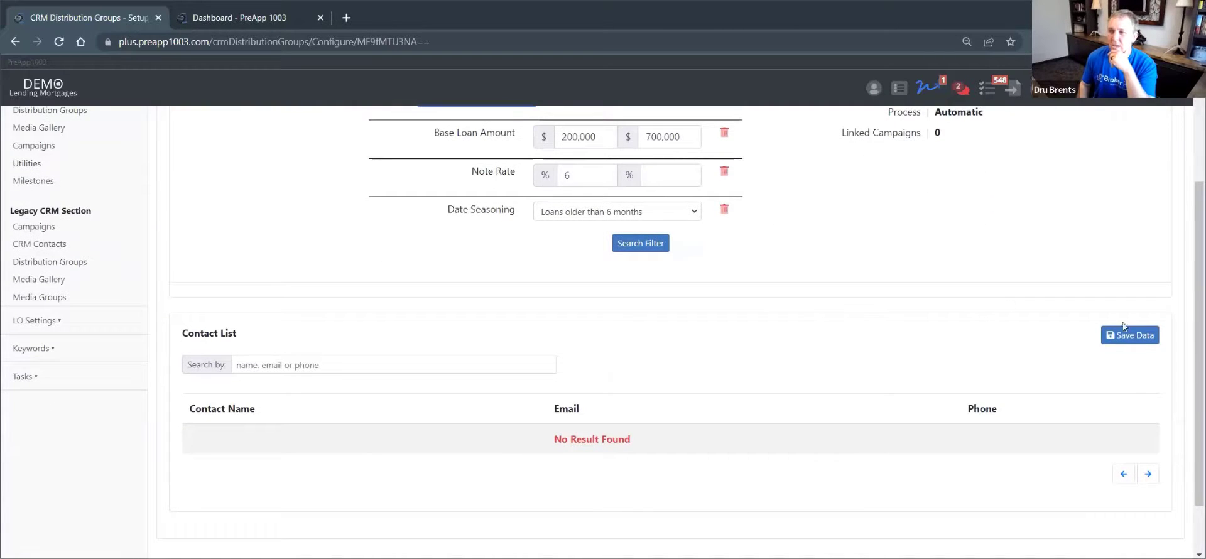
scroll(683, 269, up, 4)
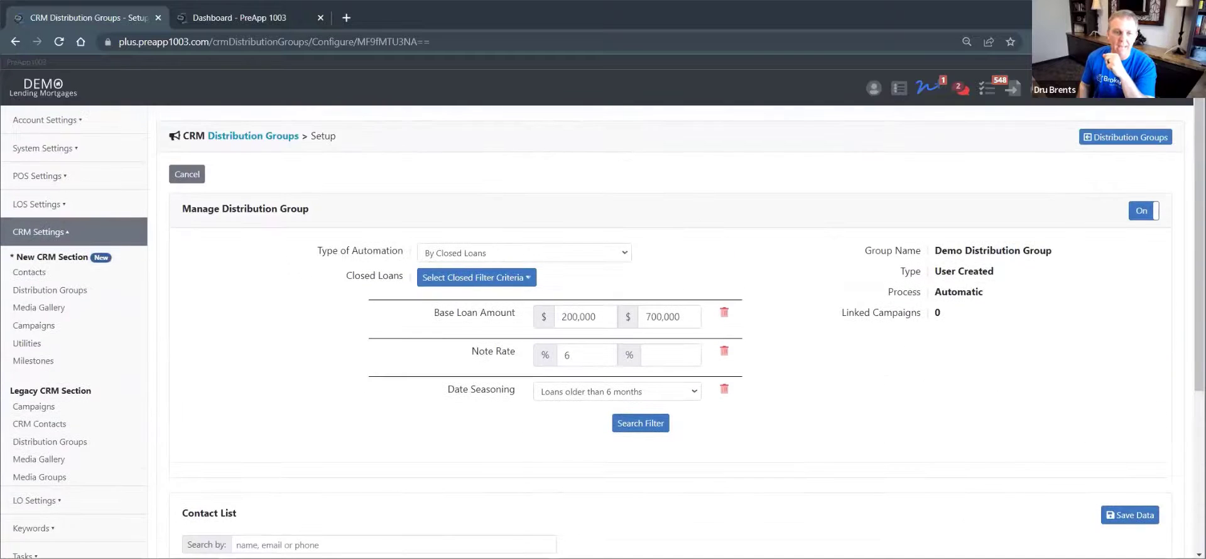
Open the campaigns list of the new CRM section and look through the prebuilt campaigns with their types and statuses
click(43, 326)
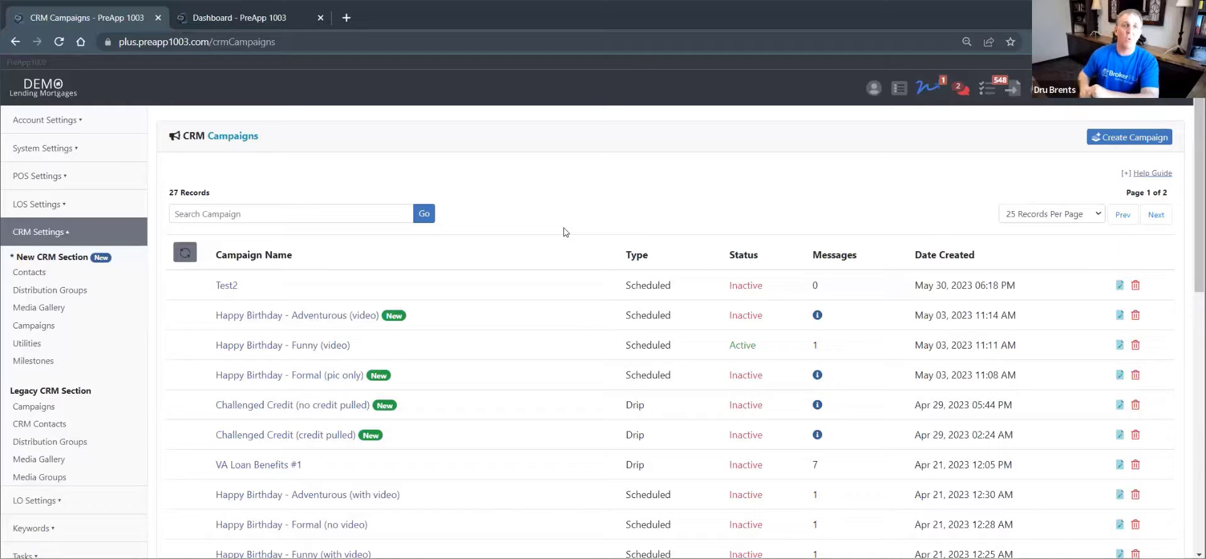
scroll(459, 277, down, 1)
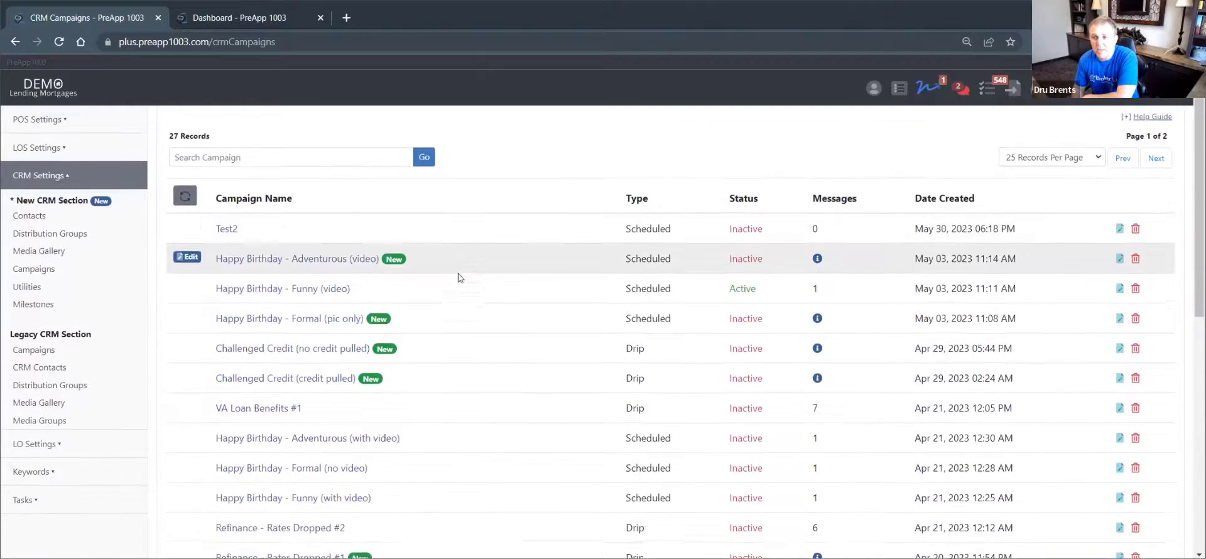
scroll(245, 257, down, 1)
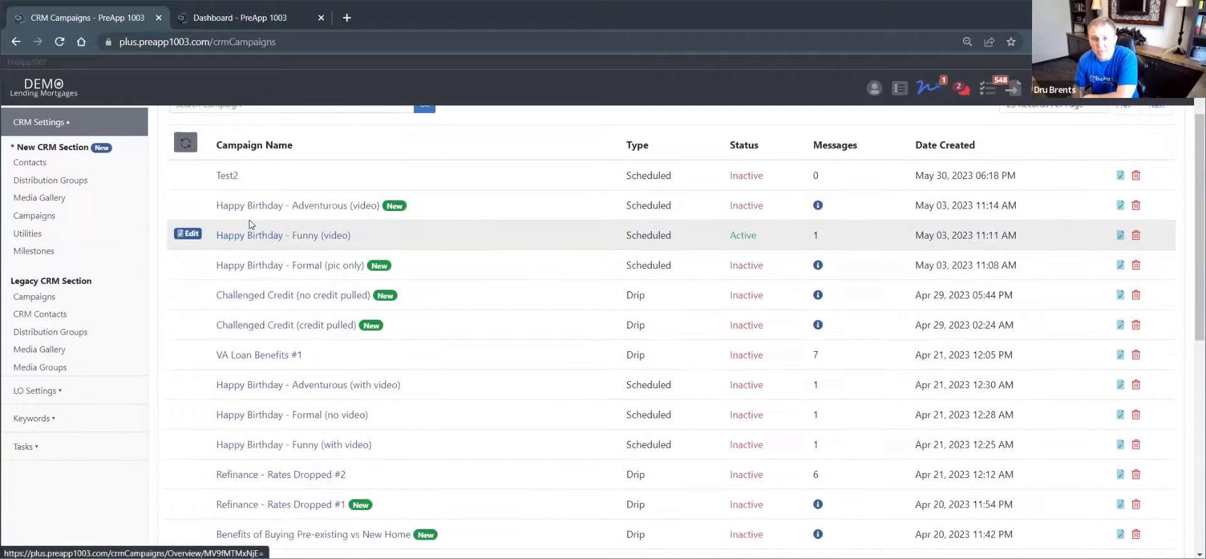
scroll(242, 296, down, 1)
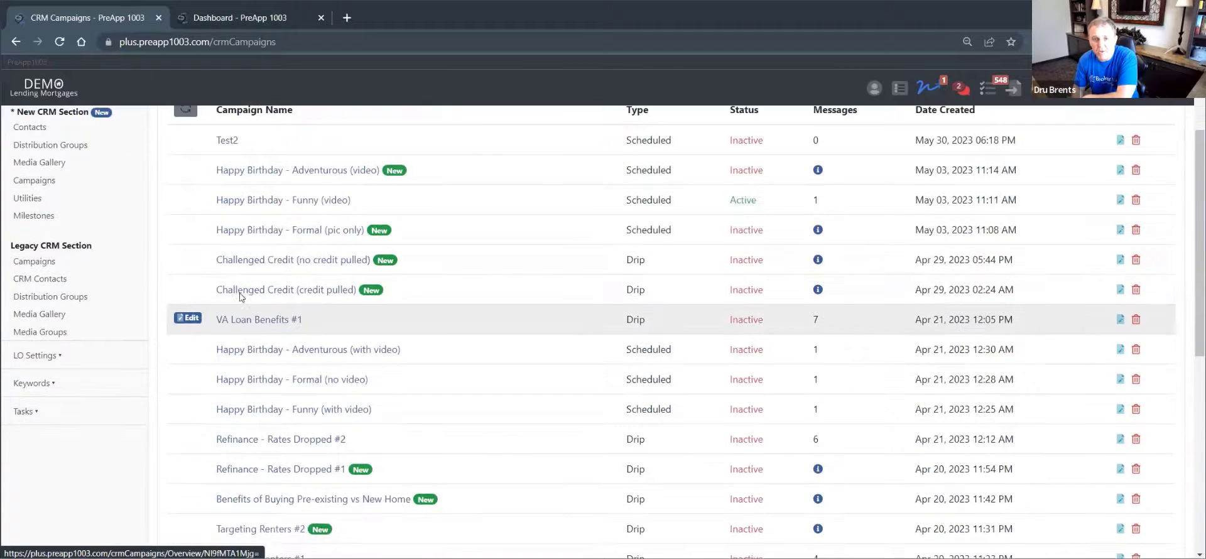
scroll(286, 292, down, 4)
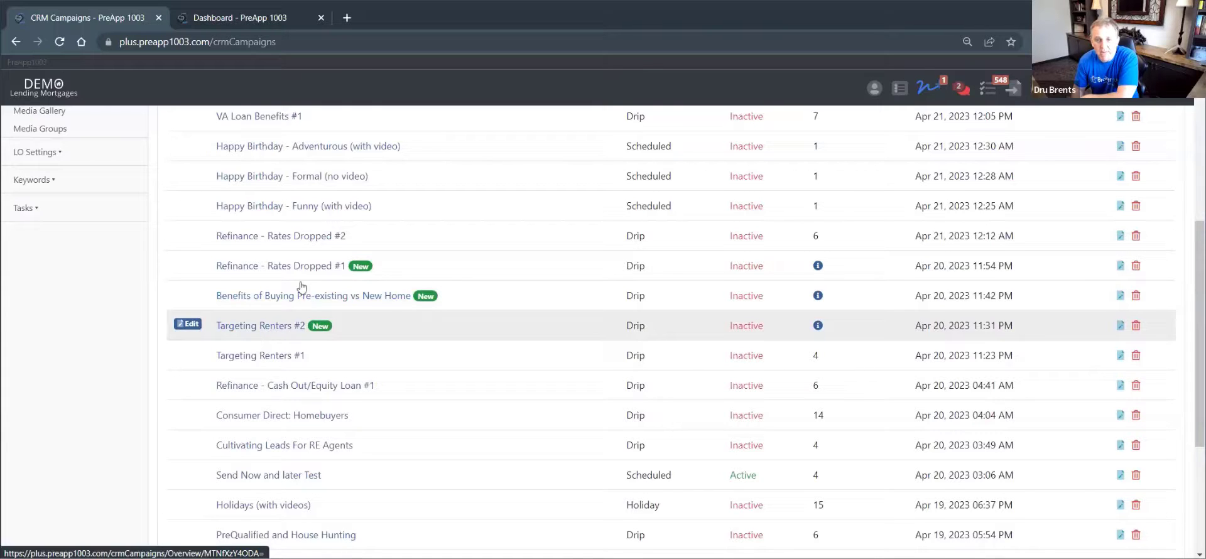
Examine the remaining prebuilt campaigns on both pages of the campaigns list, including the refinance, holiday, recruiting and post-closing ones
scroll(301, 289, down, 2)
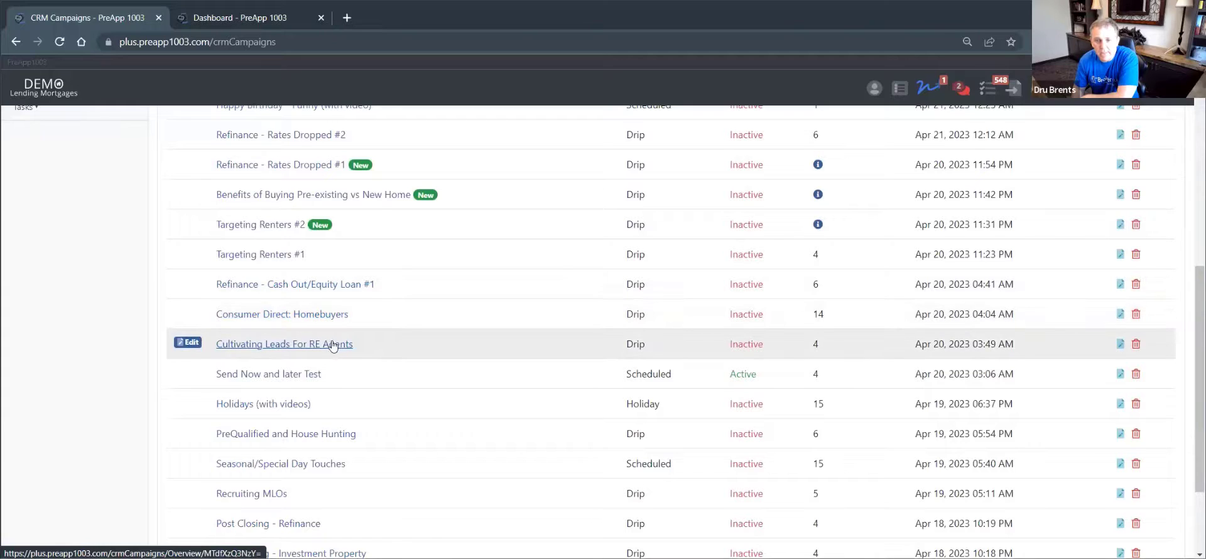
scroll(264, 339, down, 1)
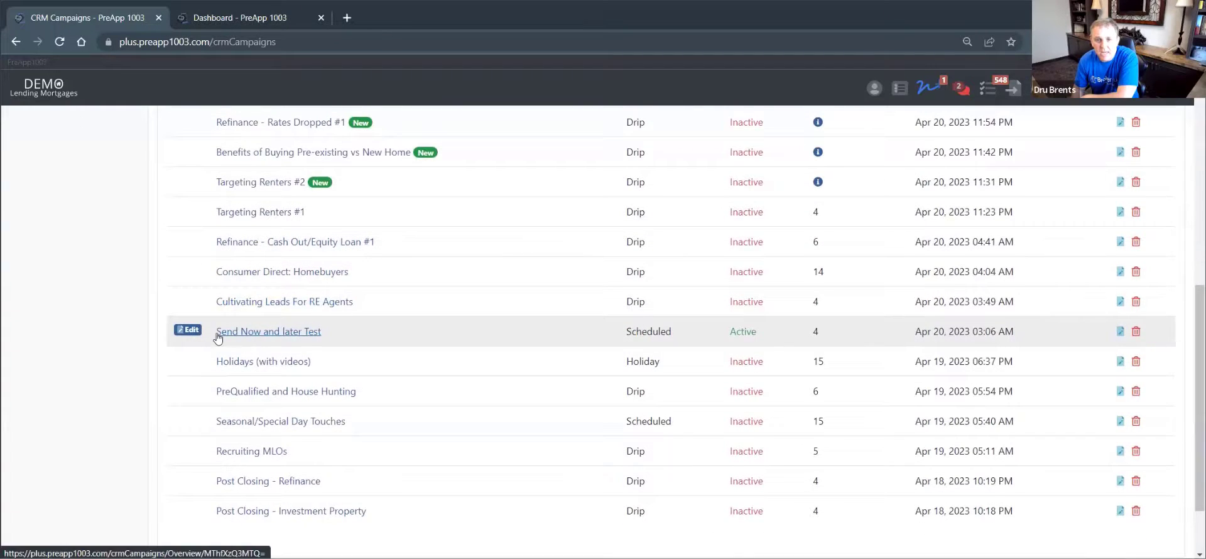
scroll(245, 333, down, 2)
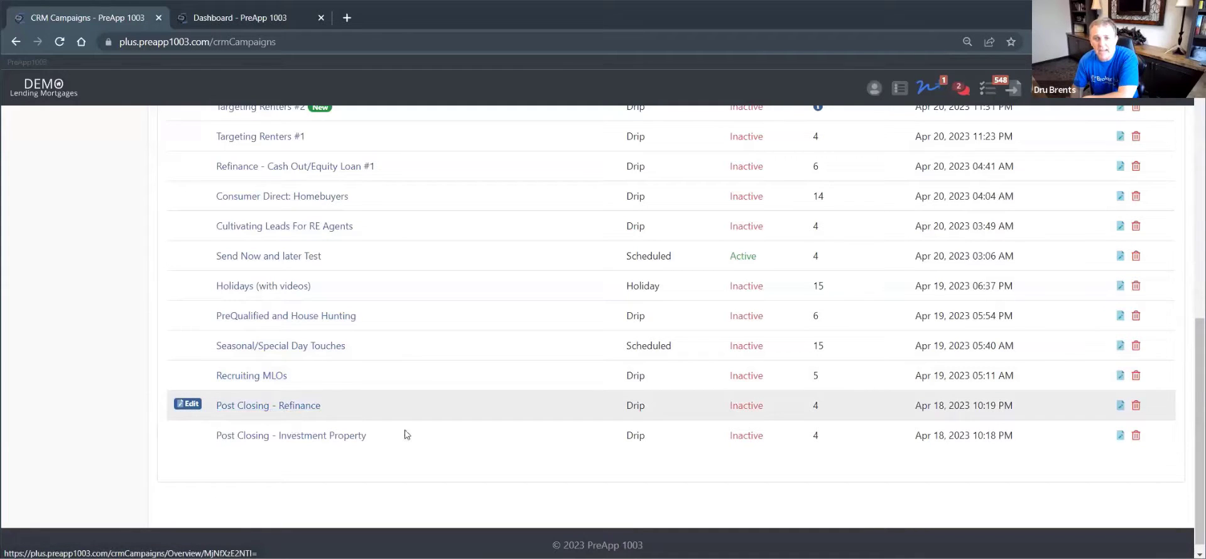
scroll(405, 433, up, 7)
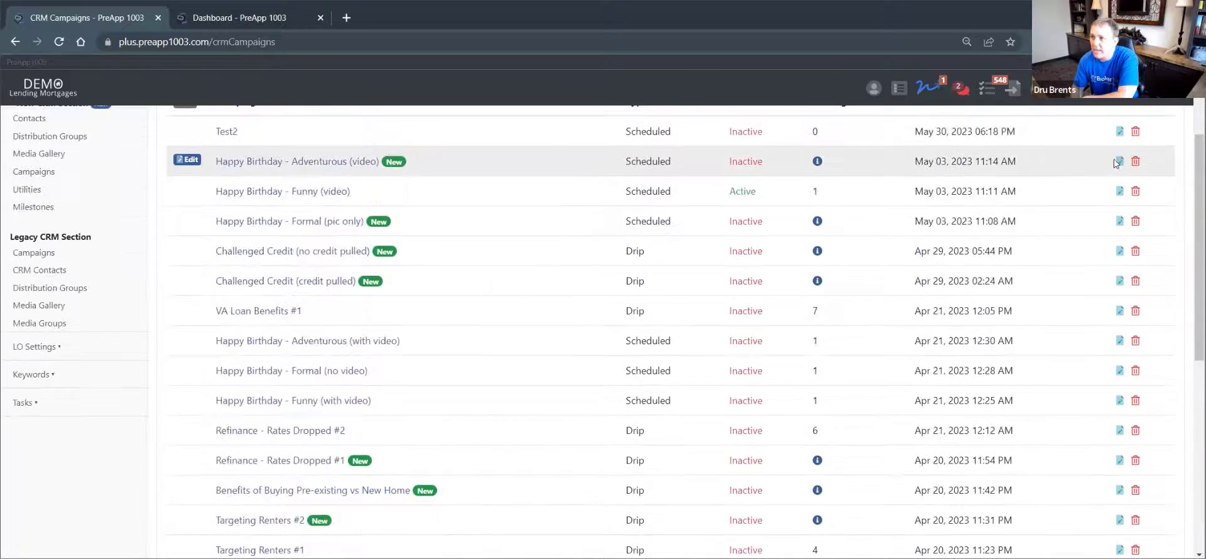
scroll(1116, 164, up, 3)
click(1154, 219)
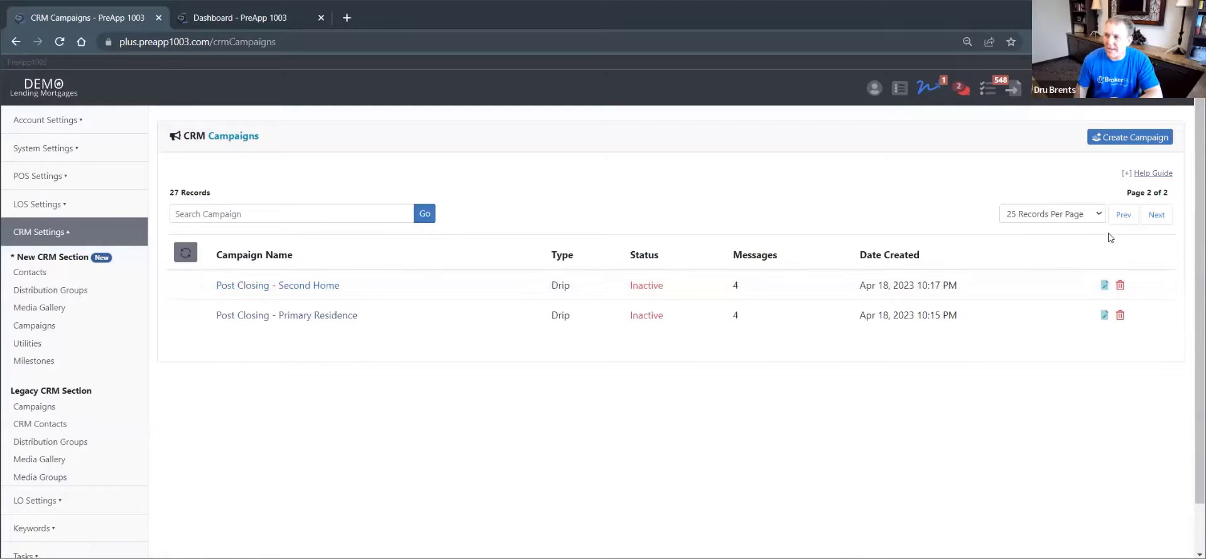
click(1124, 214)
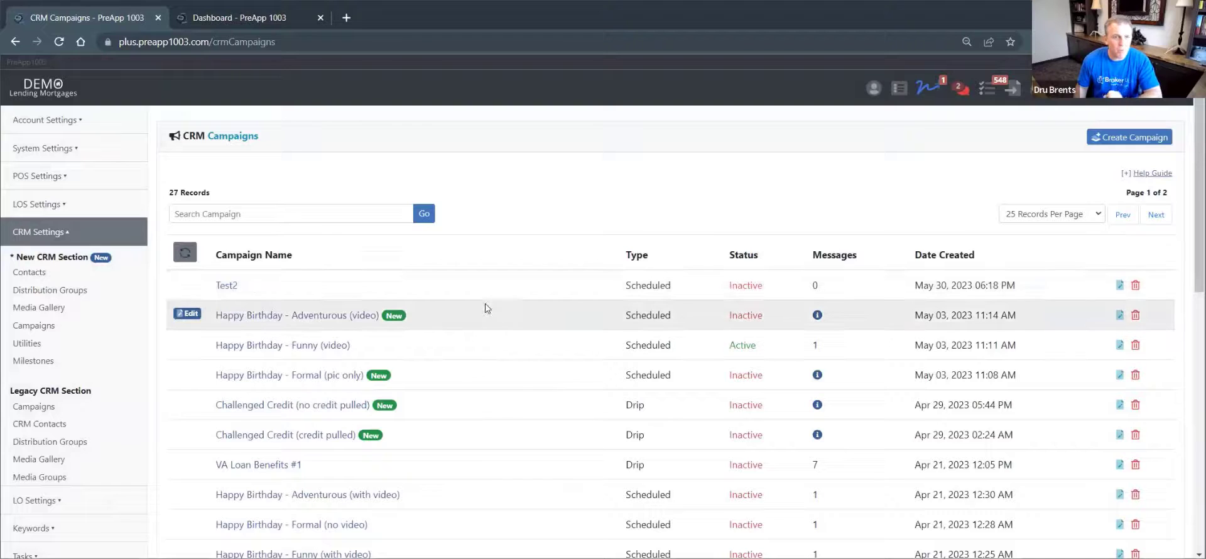
scroll(512, 308, down, 2)
scroll(531, 329, down, 5)
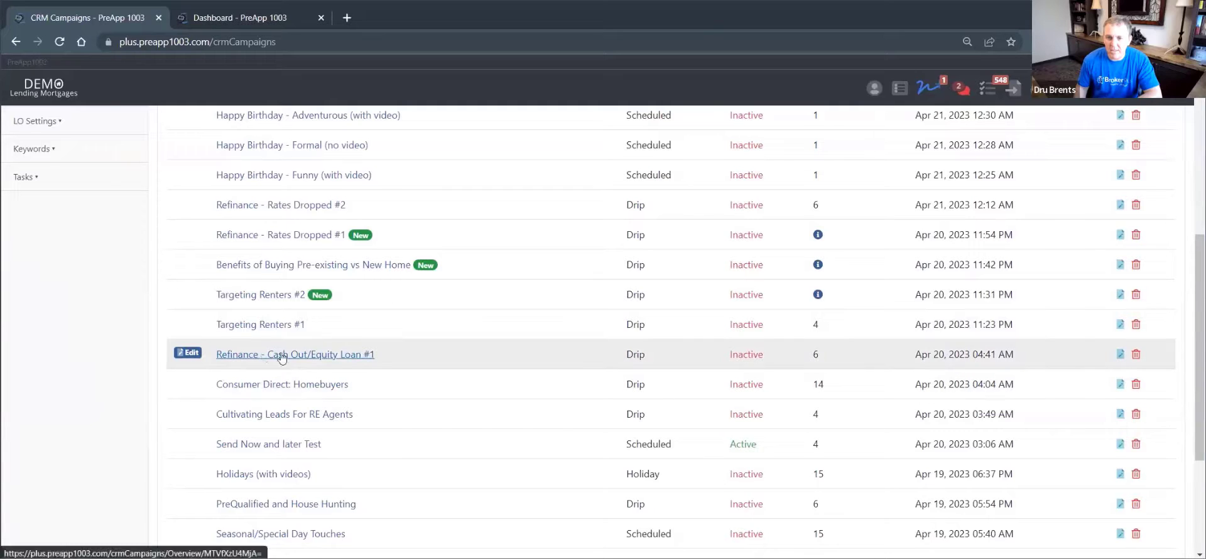
scroll(339, 366, up, 3)
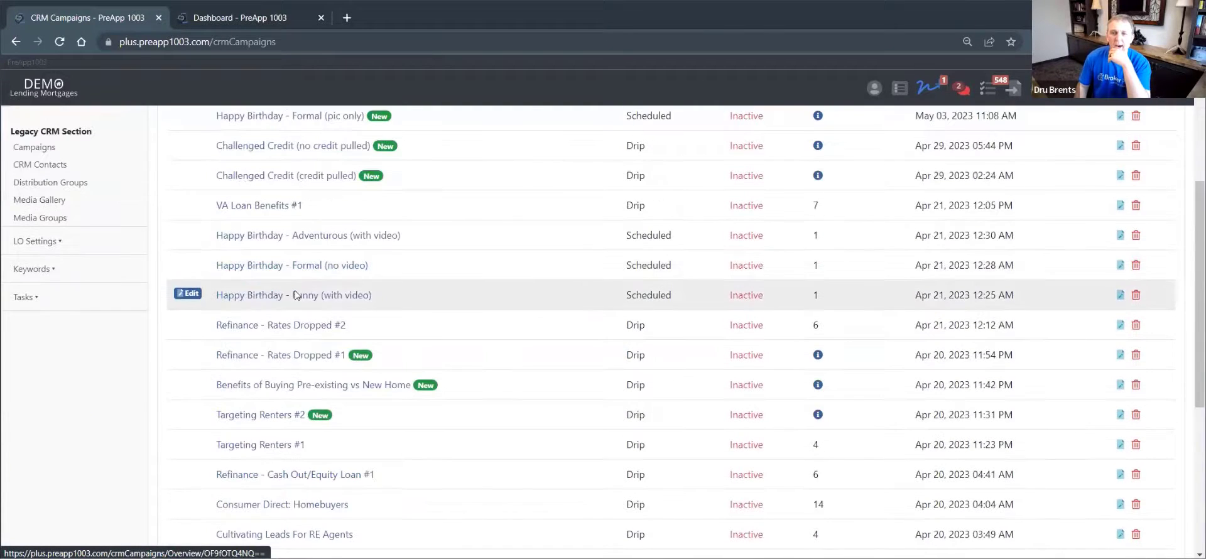
Open the Happy Birthday - Funny (with video) campaign and link the Birthday Distribution Group to it
click(301, 295)
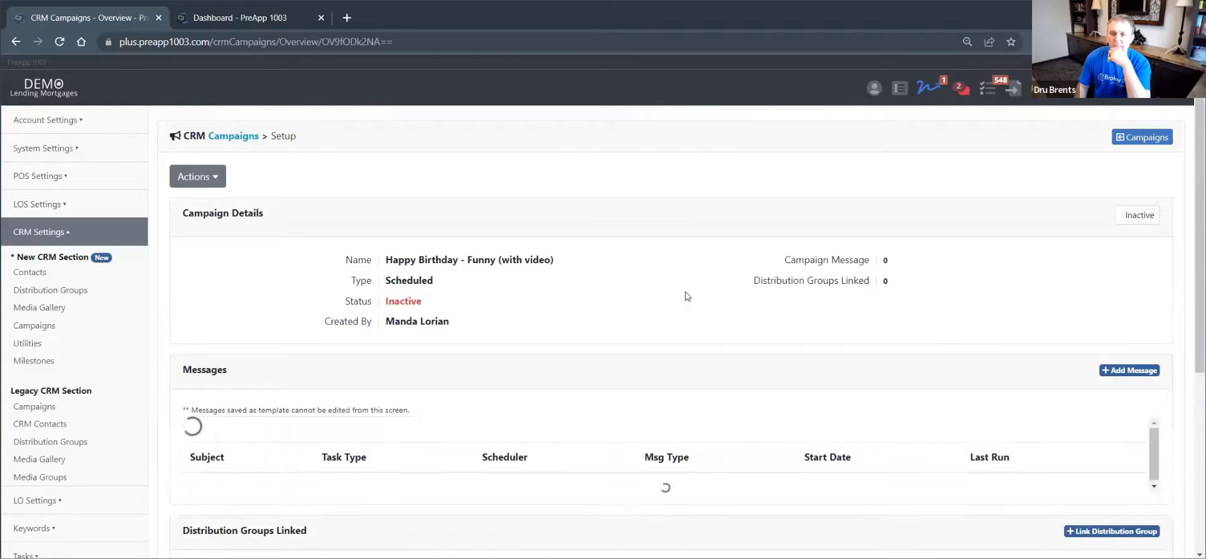
scroll(657, 302, down, 2)
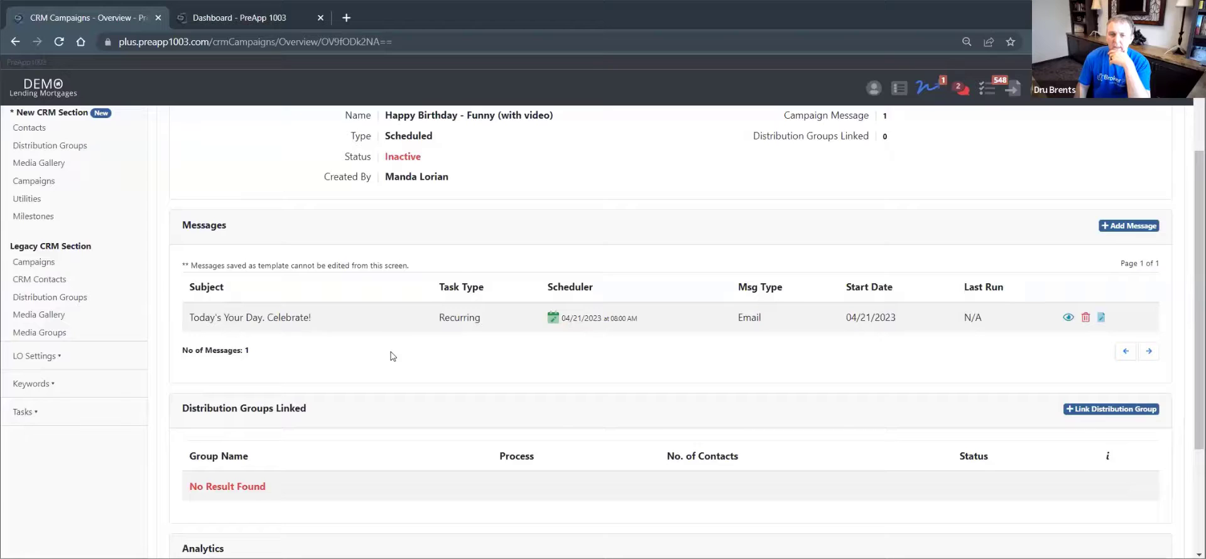
scroll(439, 351, down, 3)
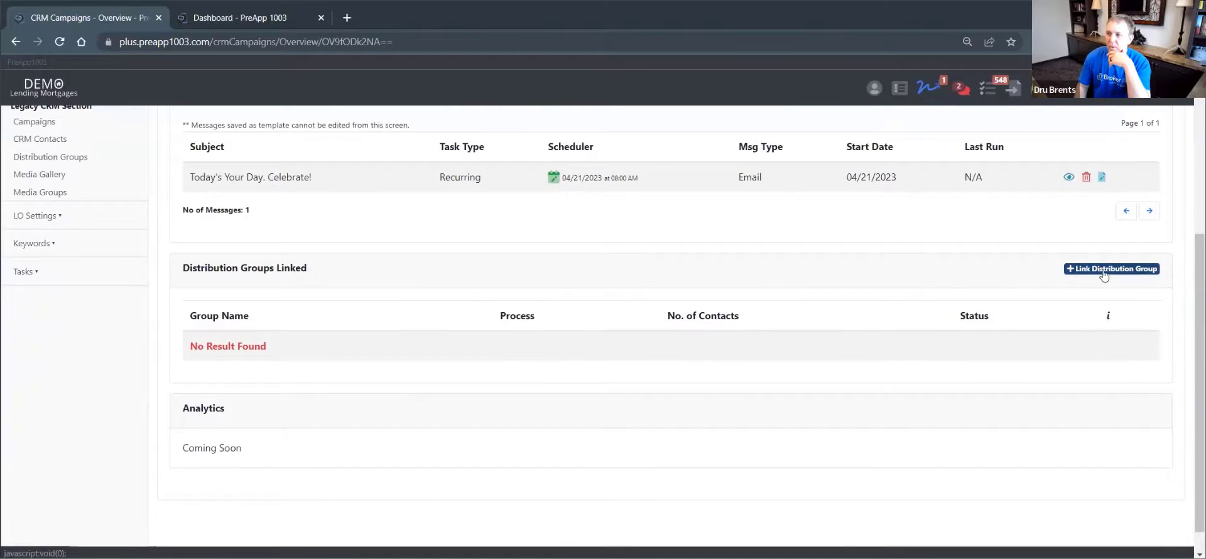
click(1154, 270)
scroll(294, 264, down, 2)
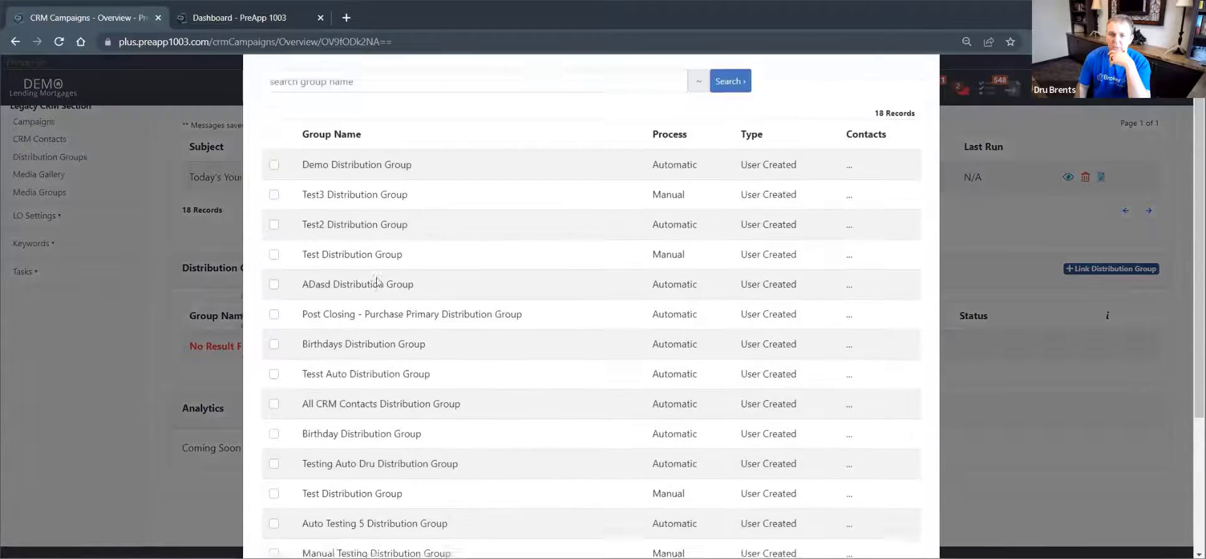
click(274, 393)
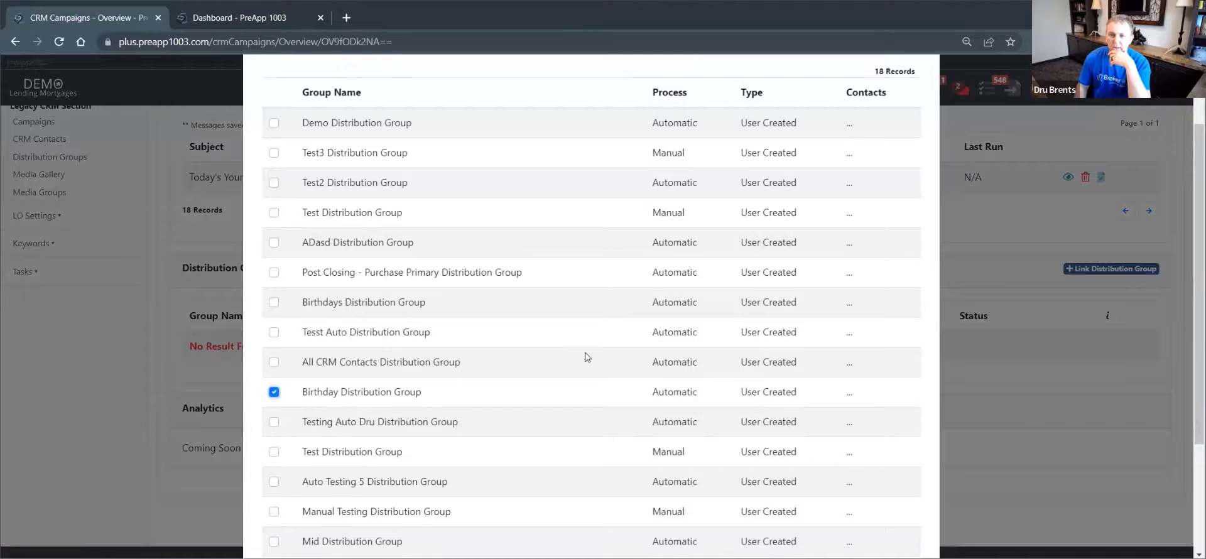
scroll(806, 446, down, 3)
click(270, 500)
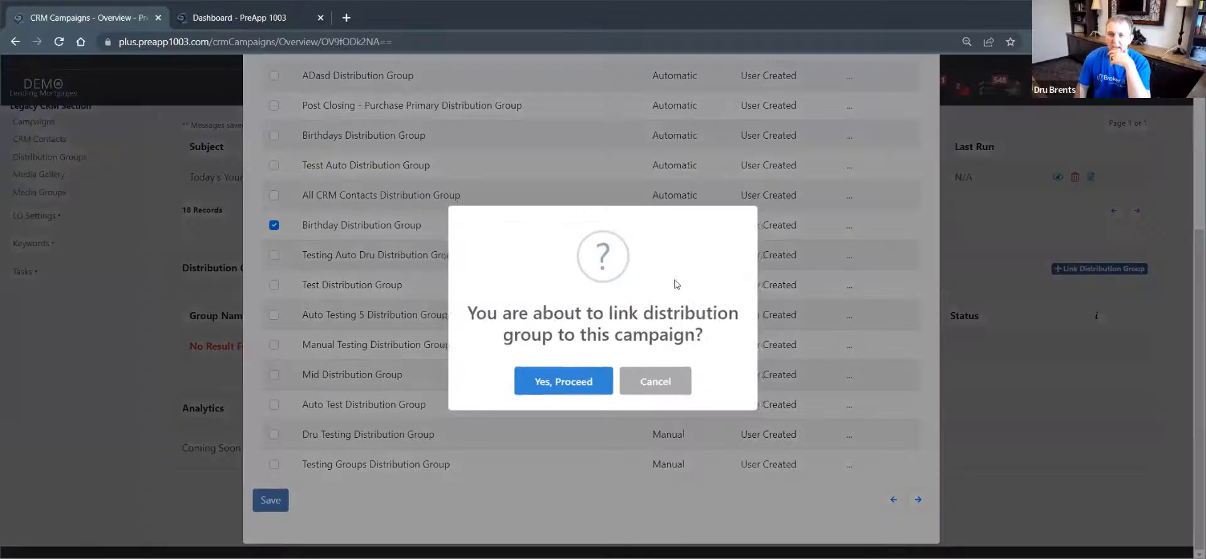
click(567, 382)
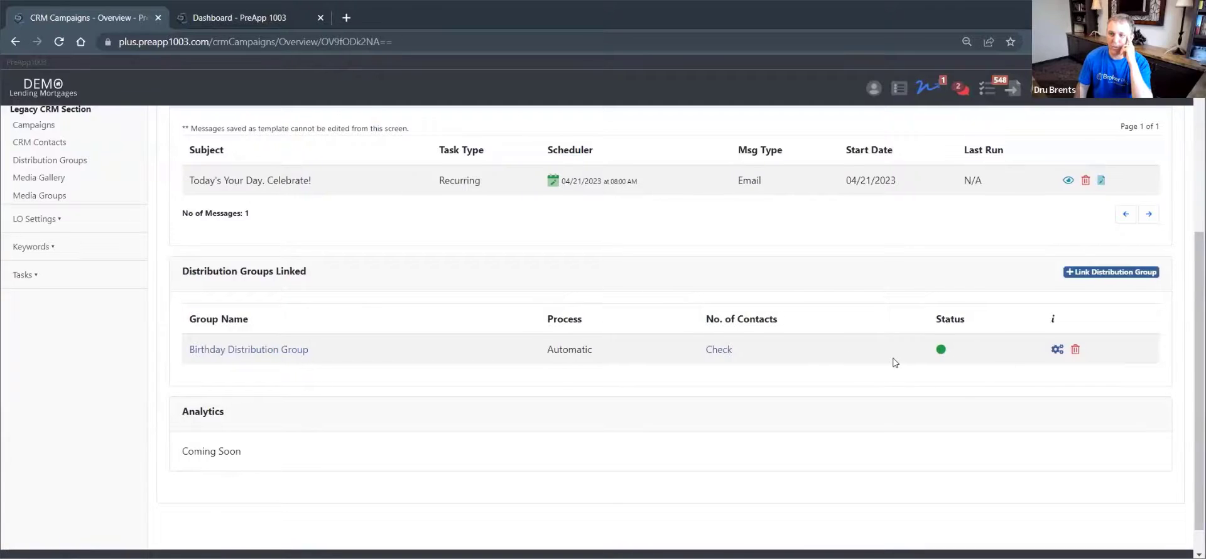
Preview the campaign's "Today's Your Day. Celebrate!" email message and close the preview
scroll(894, 363, up, 1)
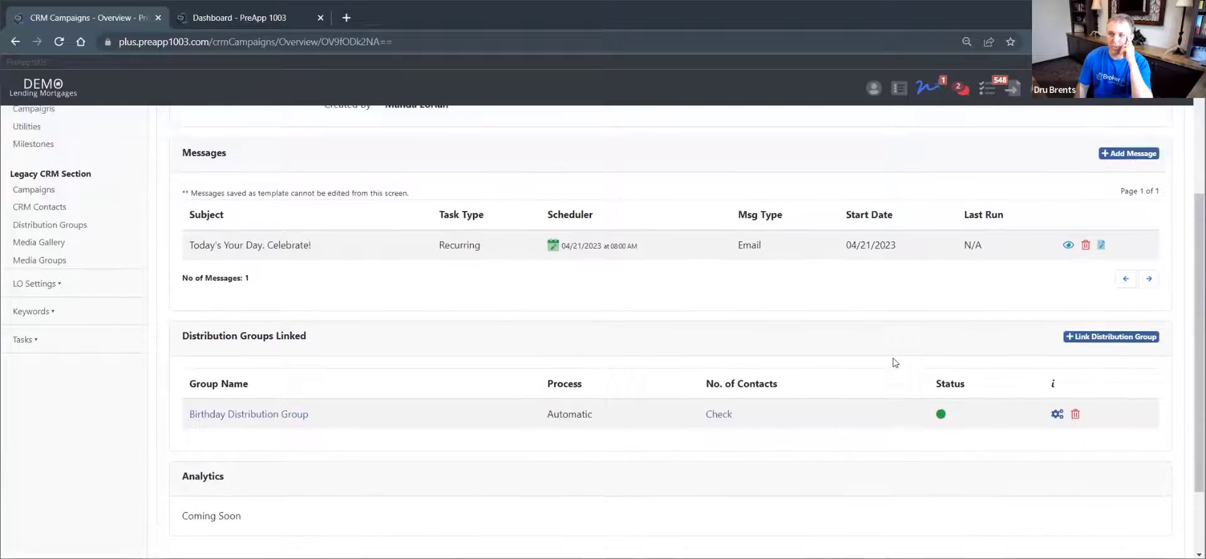
click(1067, 246)
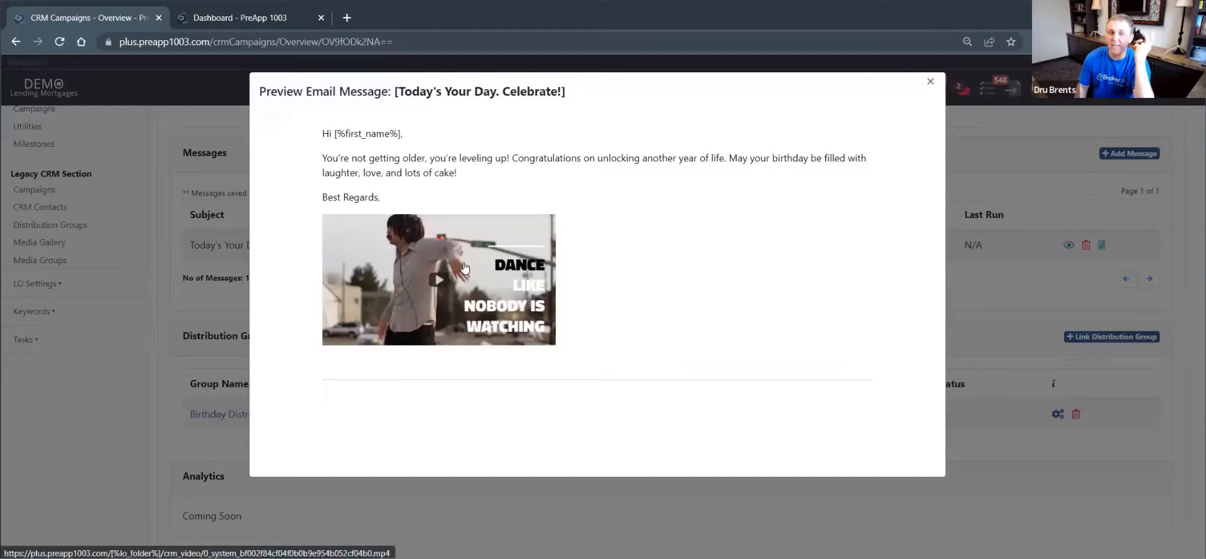
click(932, 86)
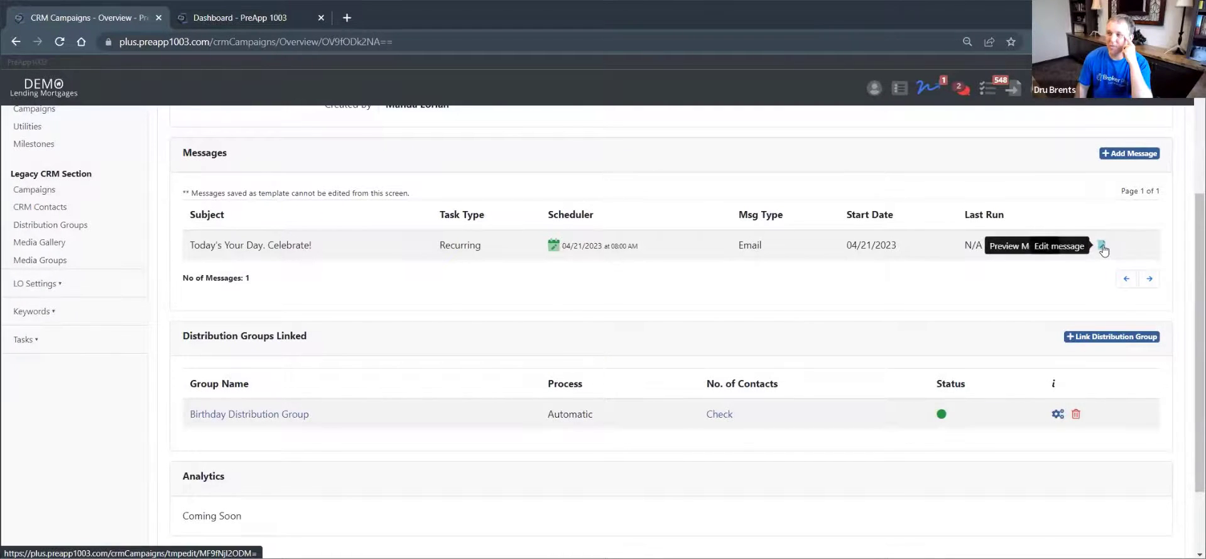
Open the "Today's Your Day. Celebrate!" message for editing, review its body, media options and footer signature, and leave without changes
click(1103, 246)
scroll(398, 318, down, 3)
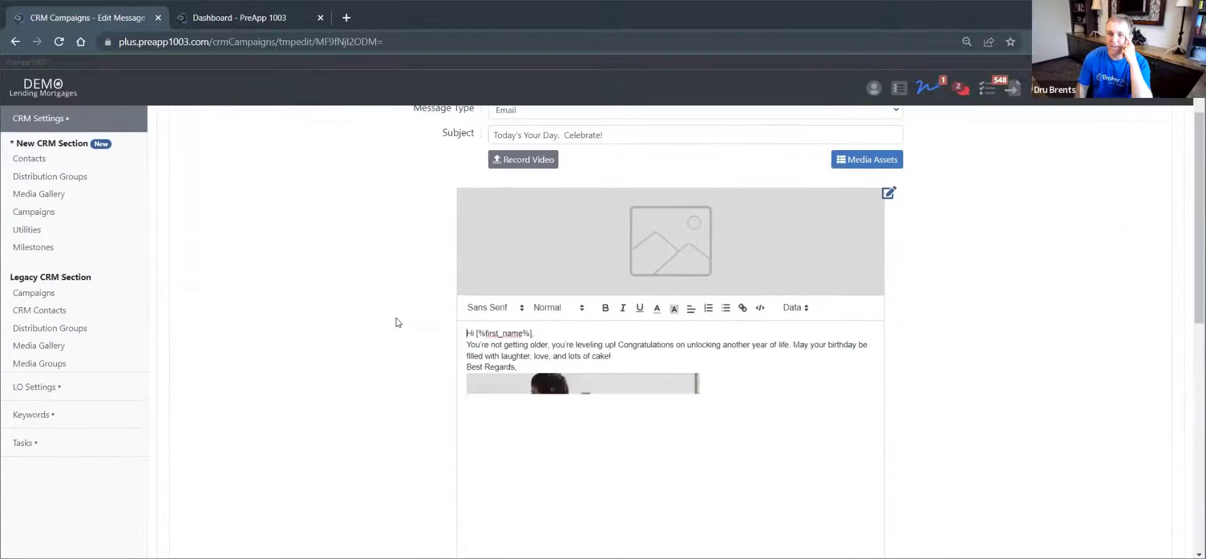
scroll(399, 318, down, 3)
scroll(619, 349, down, 3)
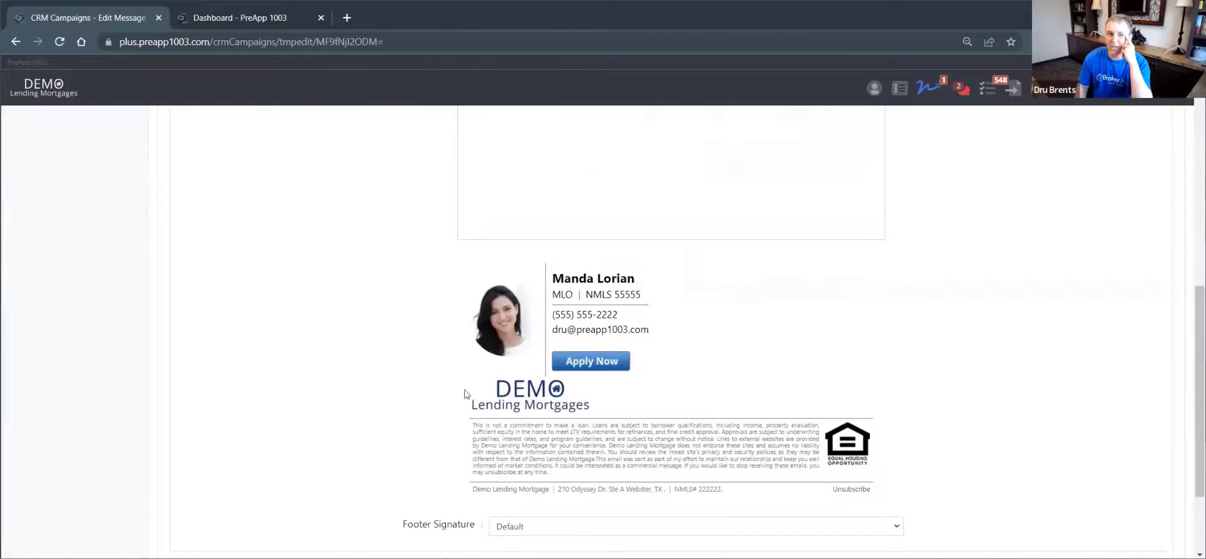
scroll(657, 334, up, 5)
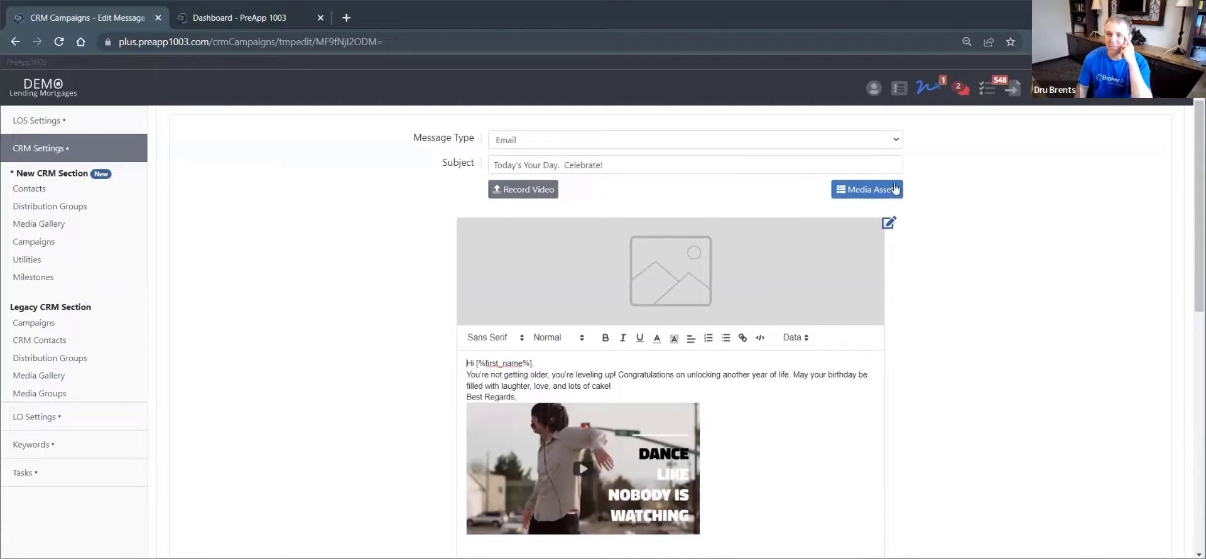
scroll(1062, 210, up, 3)
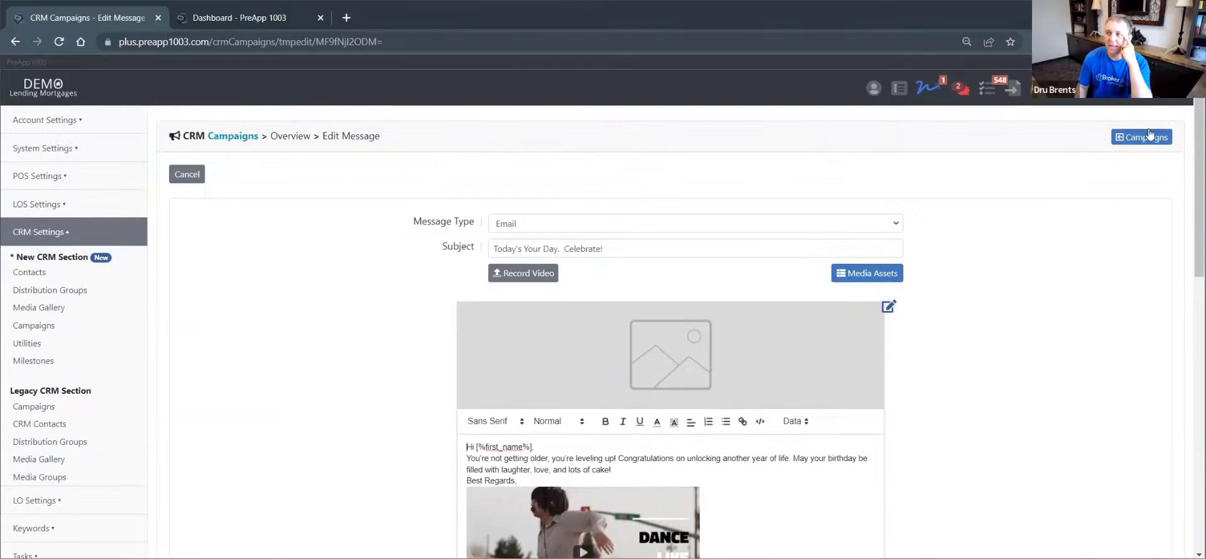
click(176, 176)
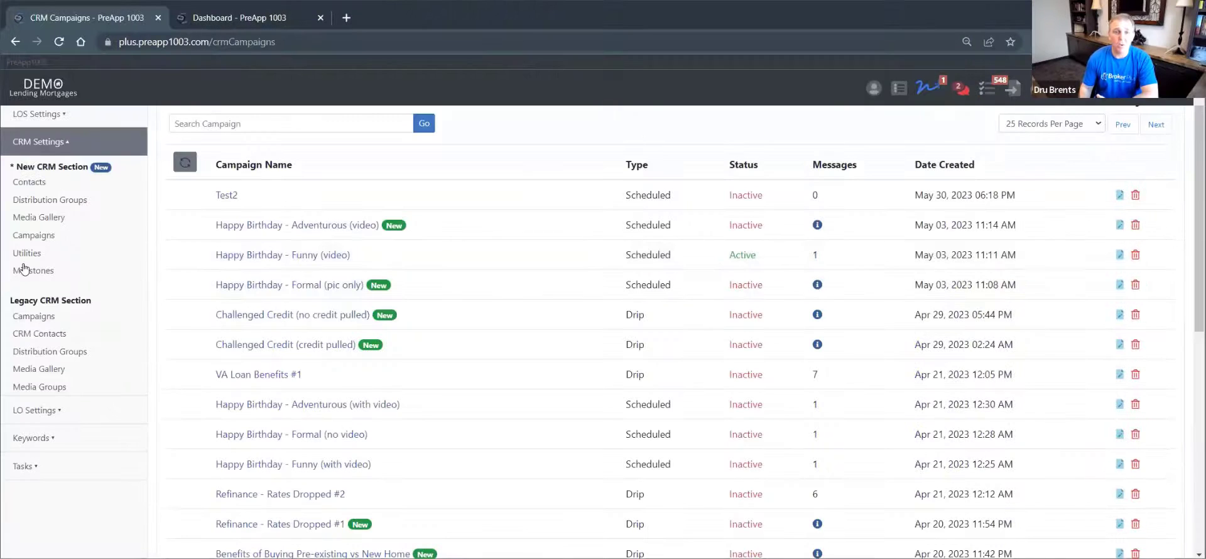
Open the milestone emails of the new CRM section and view the milestone choices for the pre-qualification message
click(130, 272)
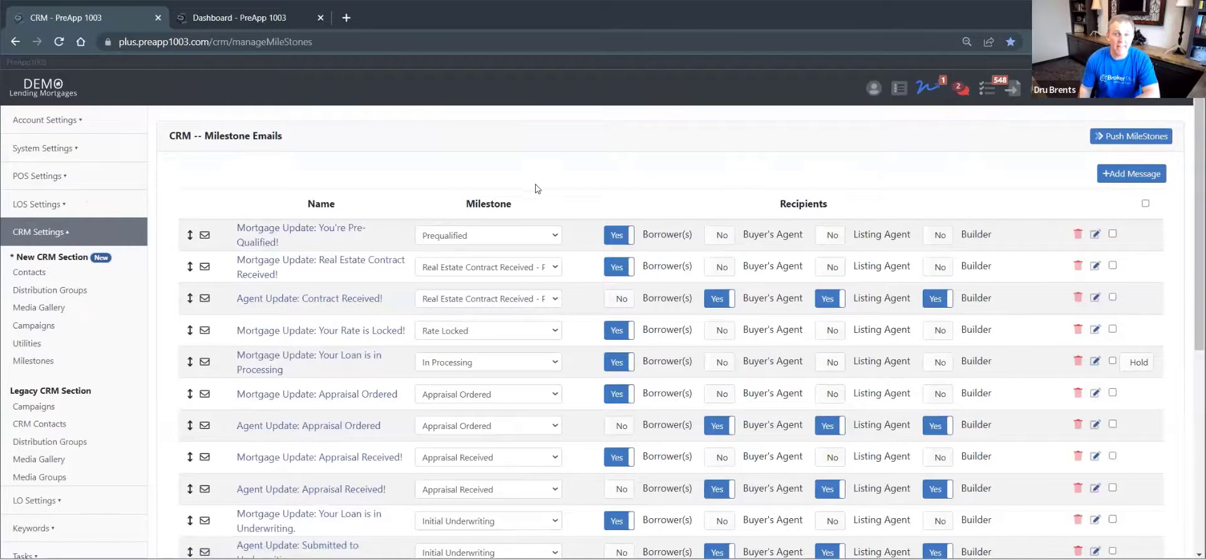
click(503, 235)
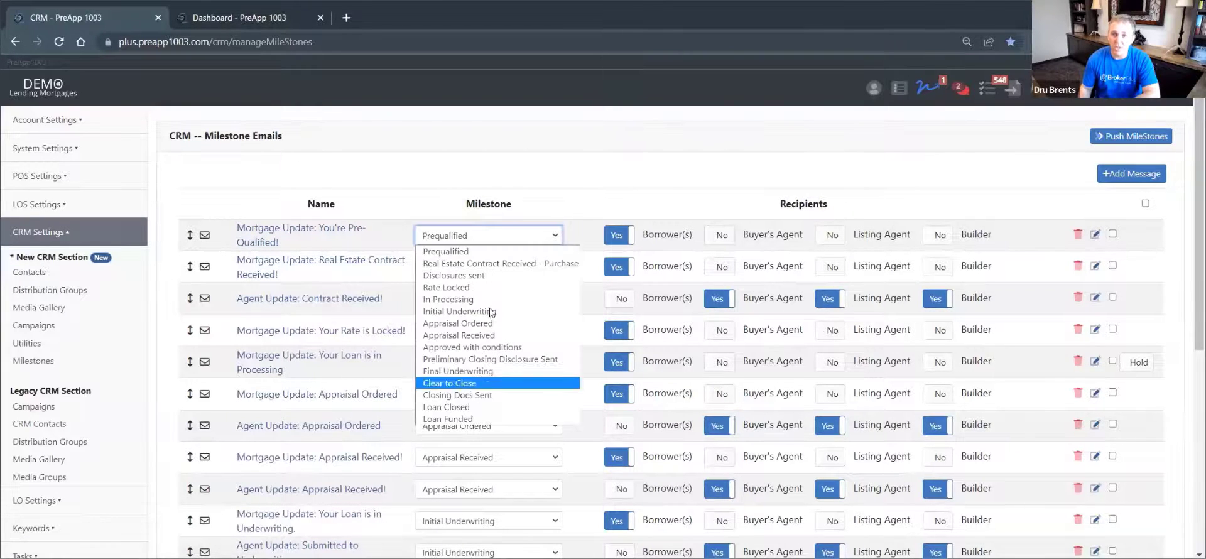
click(628, 190)
Review the email and text content of the "Mortgage Update: You're Pre-Qualified!" milestone message, close it and return to the CRM campaigns list
click(262, 242)
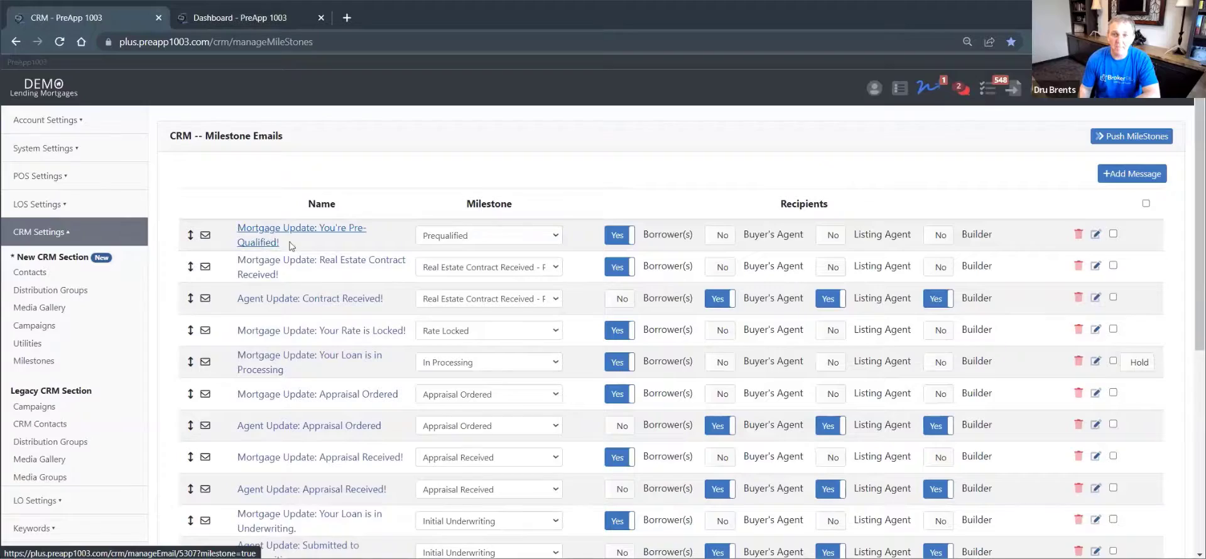
scroll(533, 322, down, 5)
scroll(382, 229, up, 4)
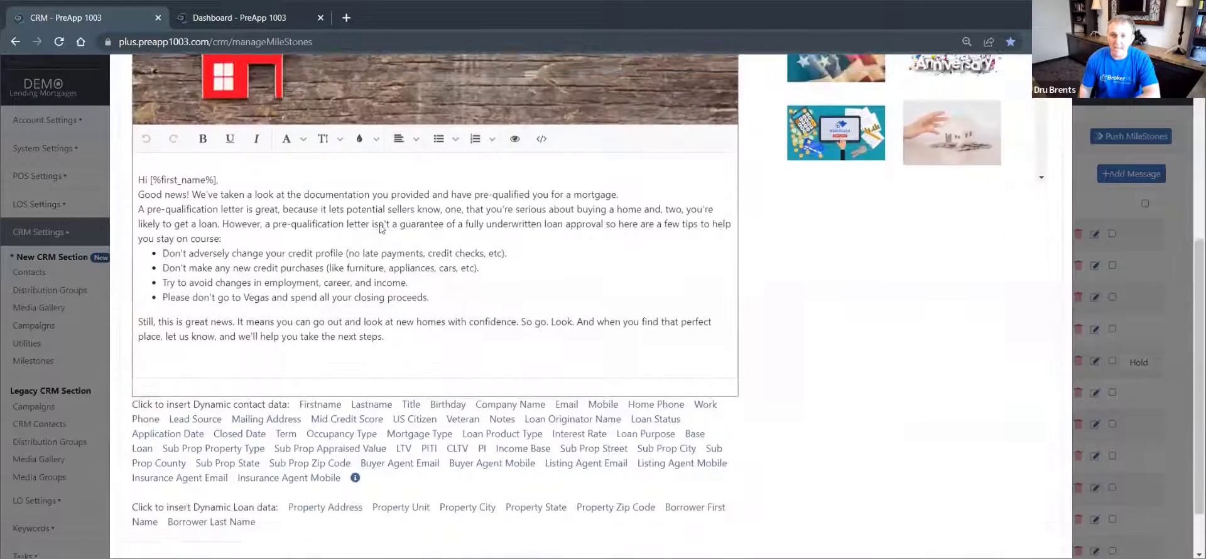
click(194, 88)
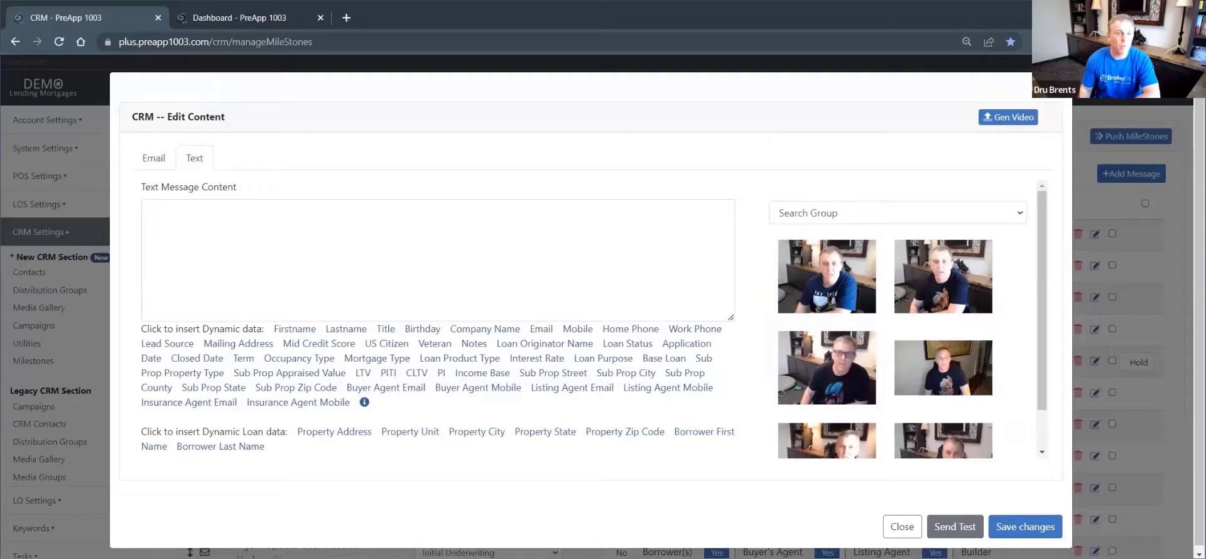
key(Escape)
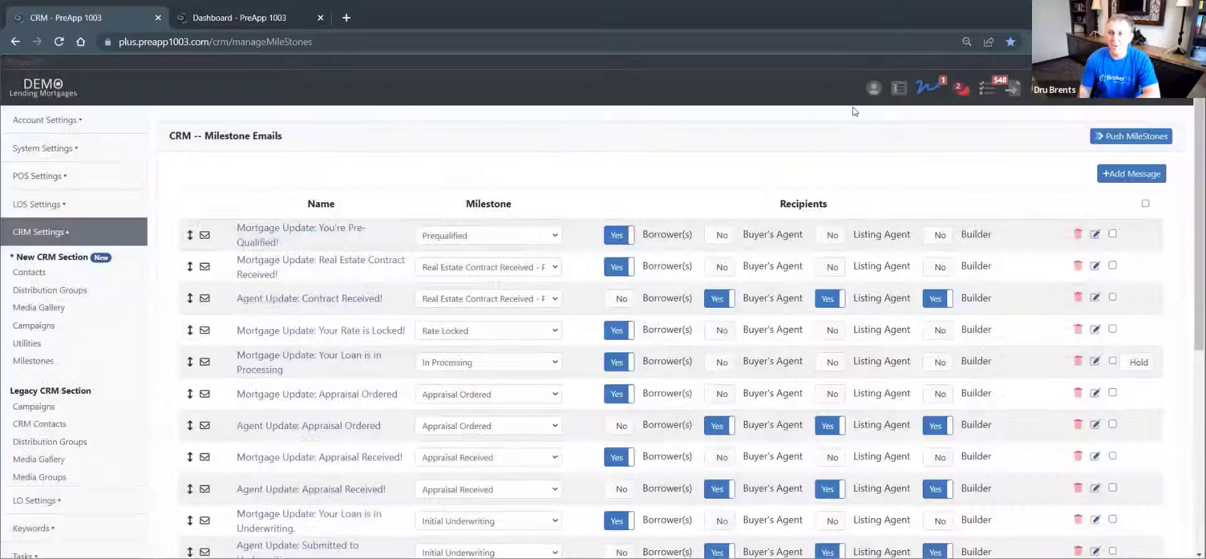
click(900, 89)
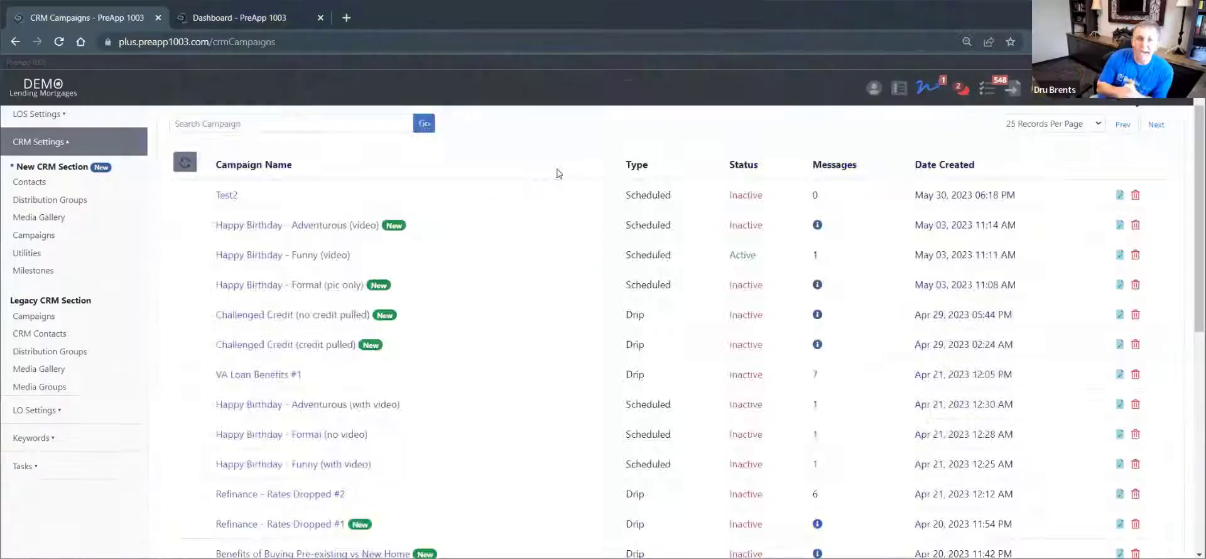